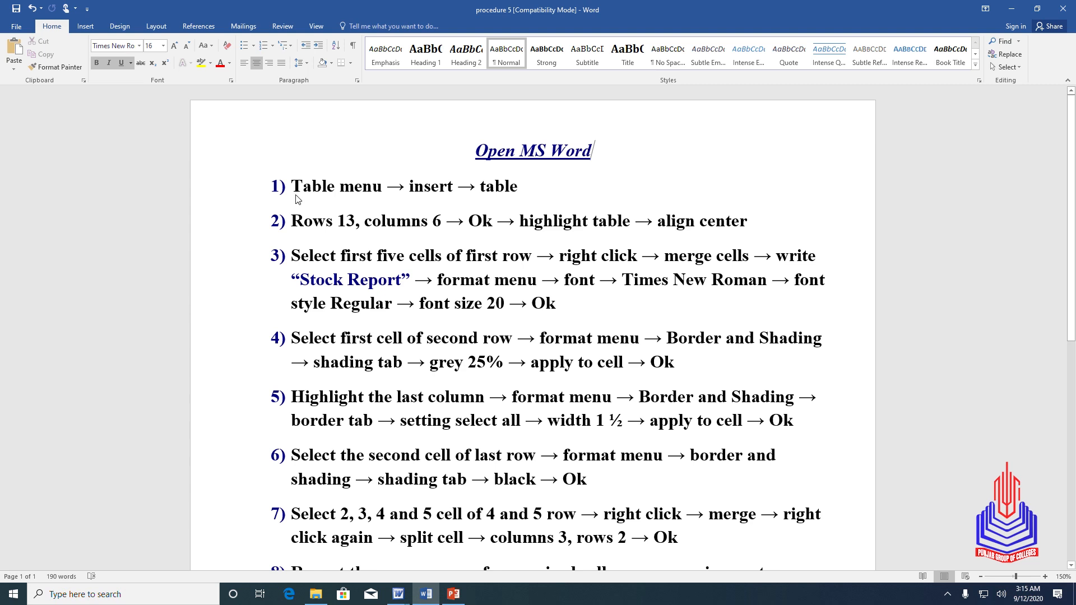
Step: Read through the numbered procedure for building the Stock Report table, from inserting the table through formatting, merging and splitting cells
left_click_drag(296, 193, 520, 191)
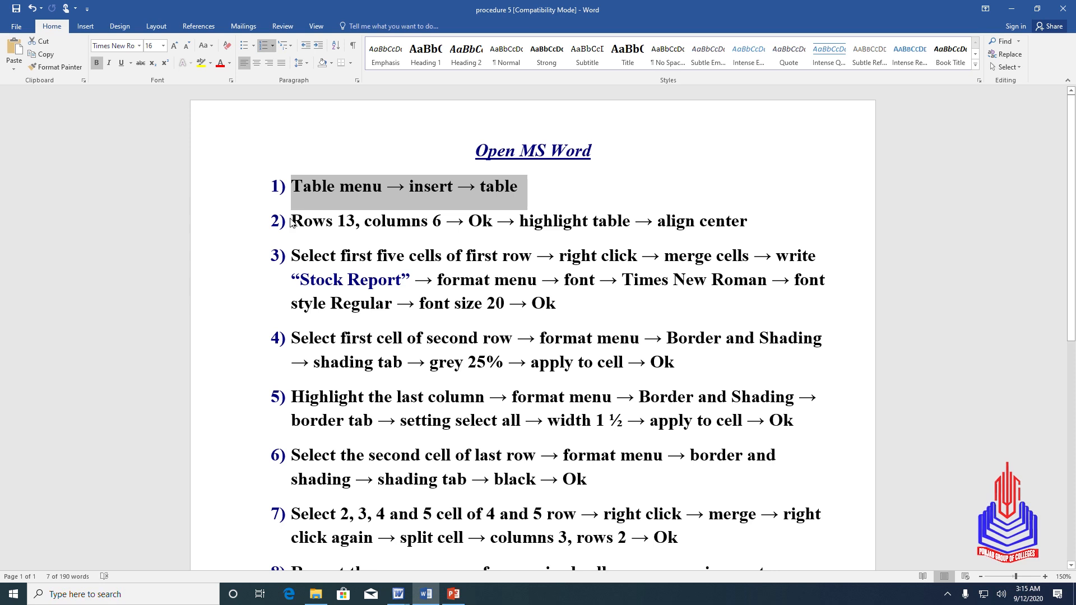
left_click_drag(292, 223, 444, 224)
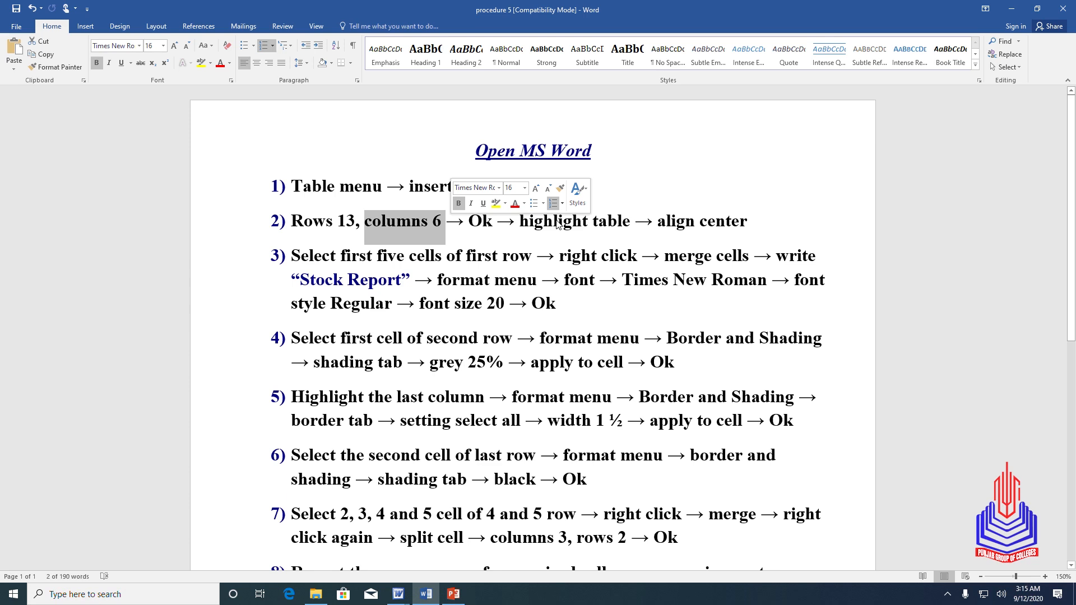
left_click_drag(657, 224, 748, 224)
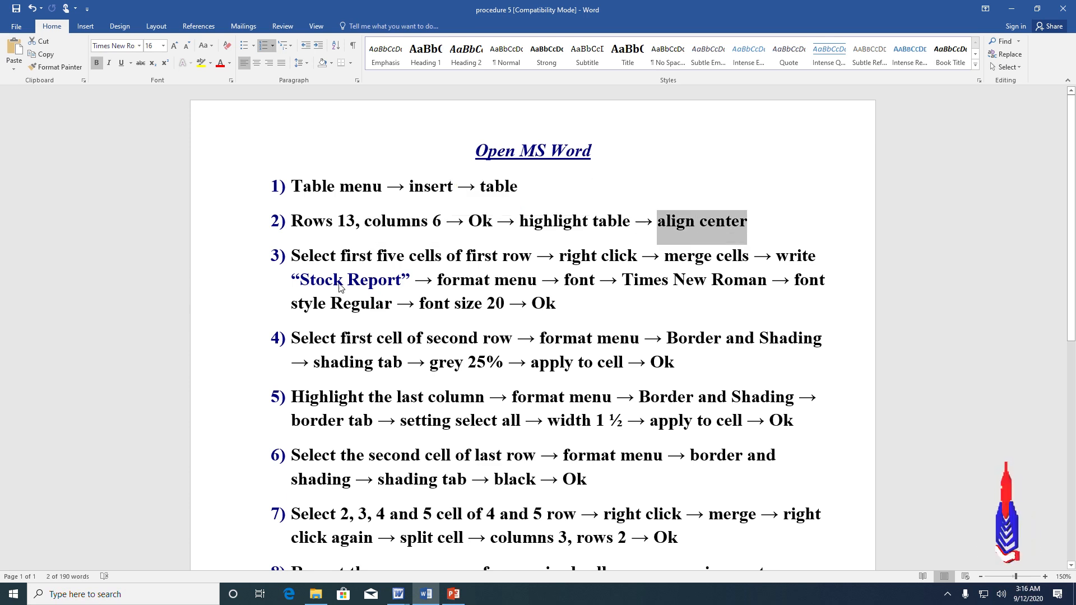
left_click_drag(310, 253, 754, 259)
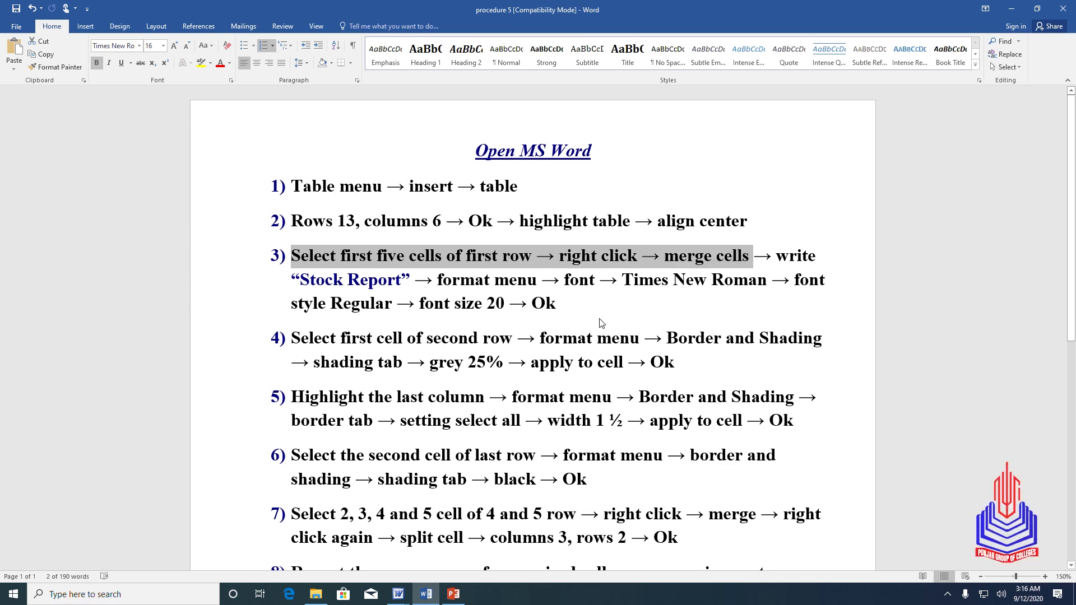
double_click(397, 282)
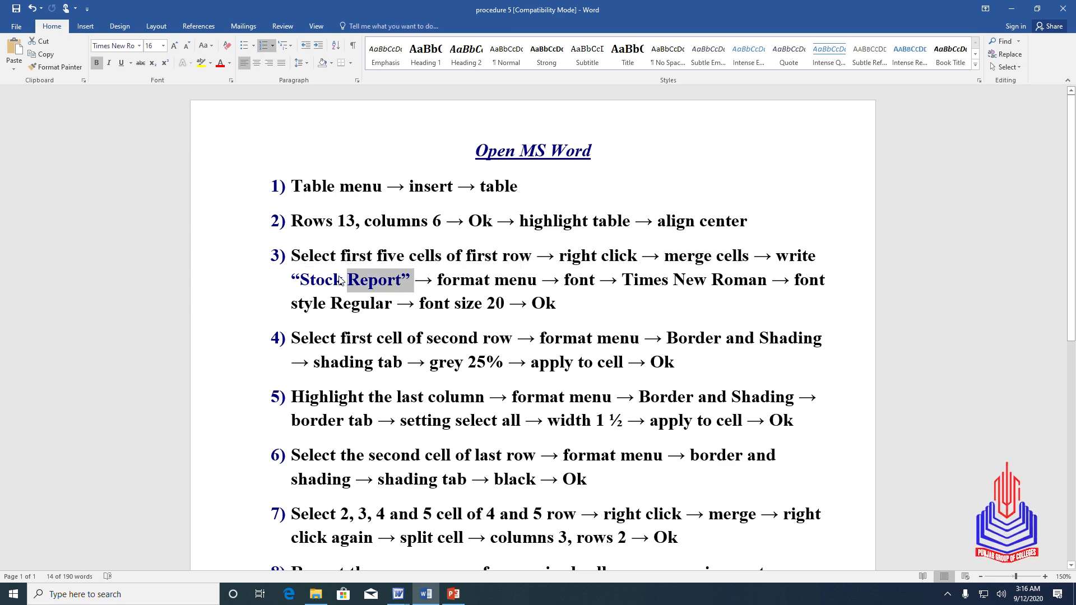
left_click_drag(340, 280, 337, 281)
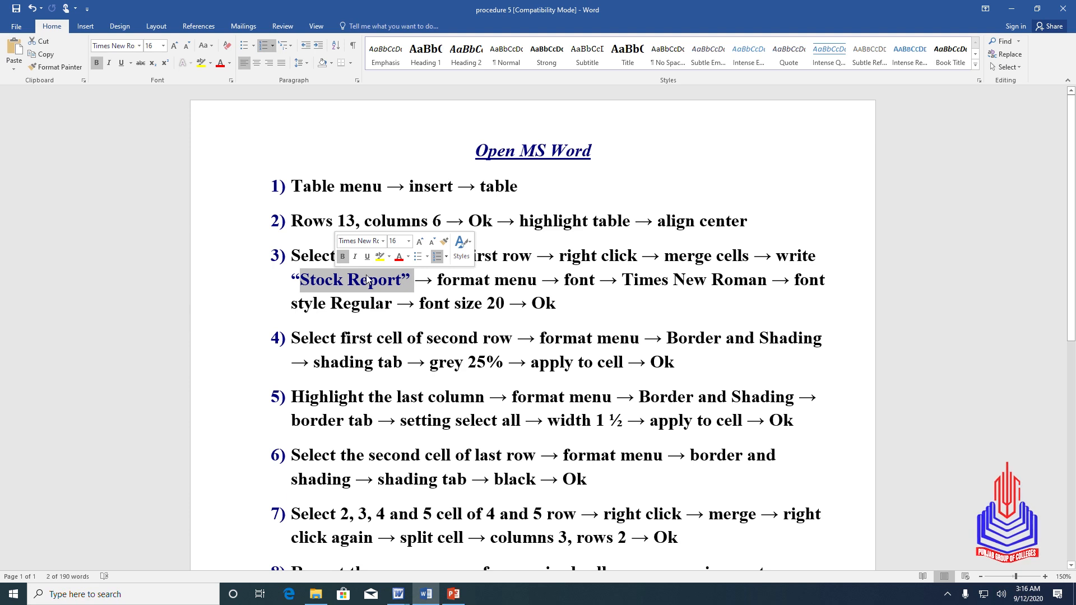
left_click_drag(438, 281, 571, 289)
double_click(580, 281)
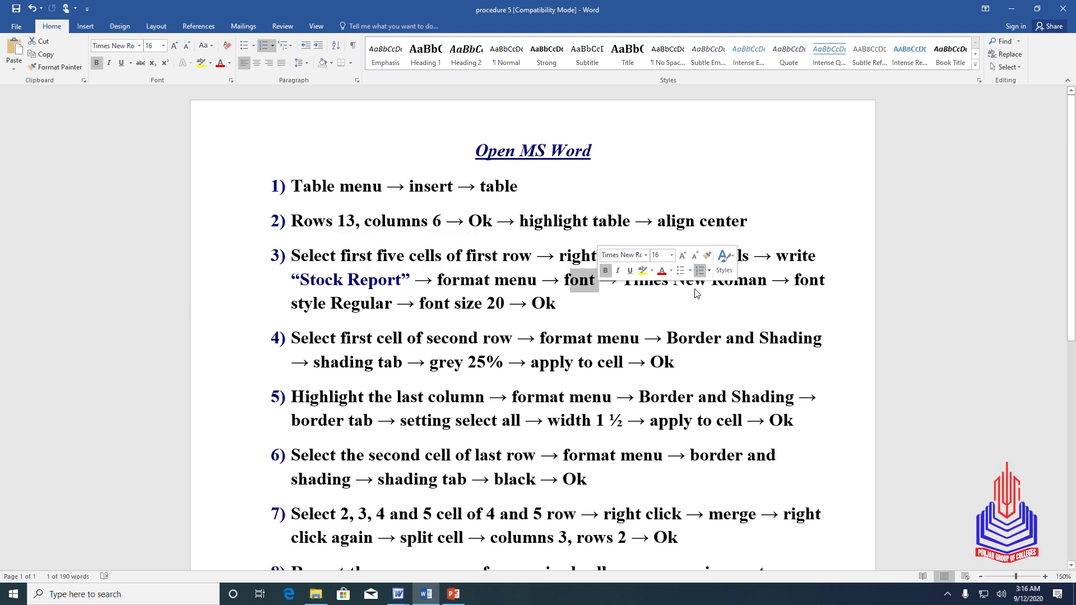
left_click_drag(697, 293, 338, 321)
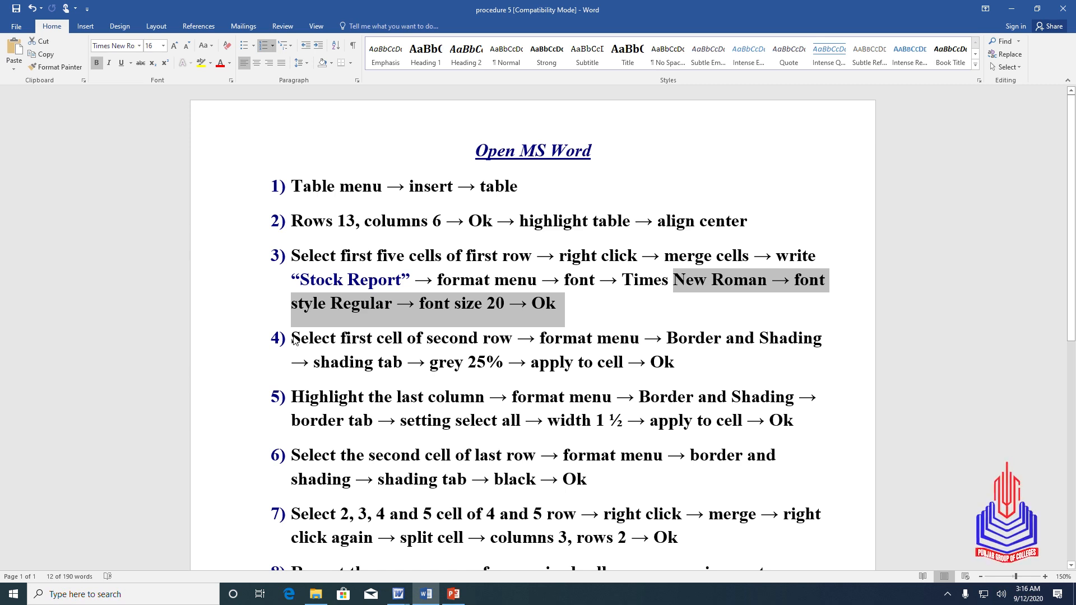
left_click_drag(518, 339, 631, 351)
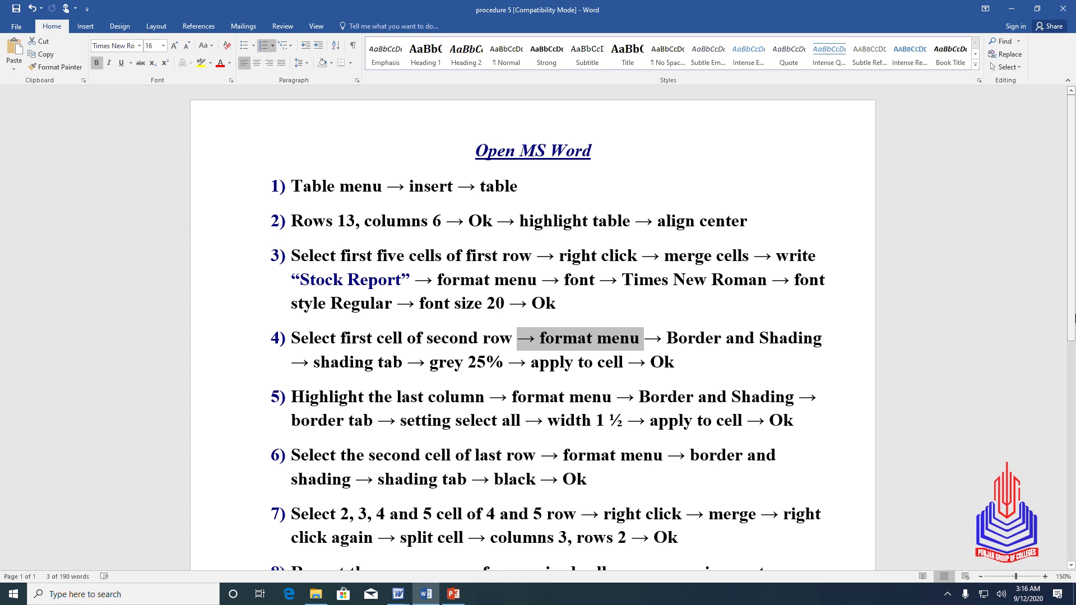
scroll(1074, 318, "down", 3)
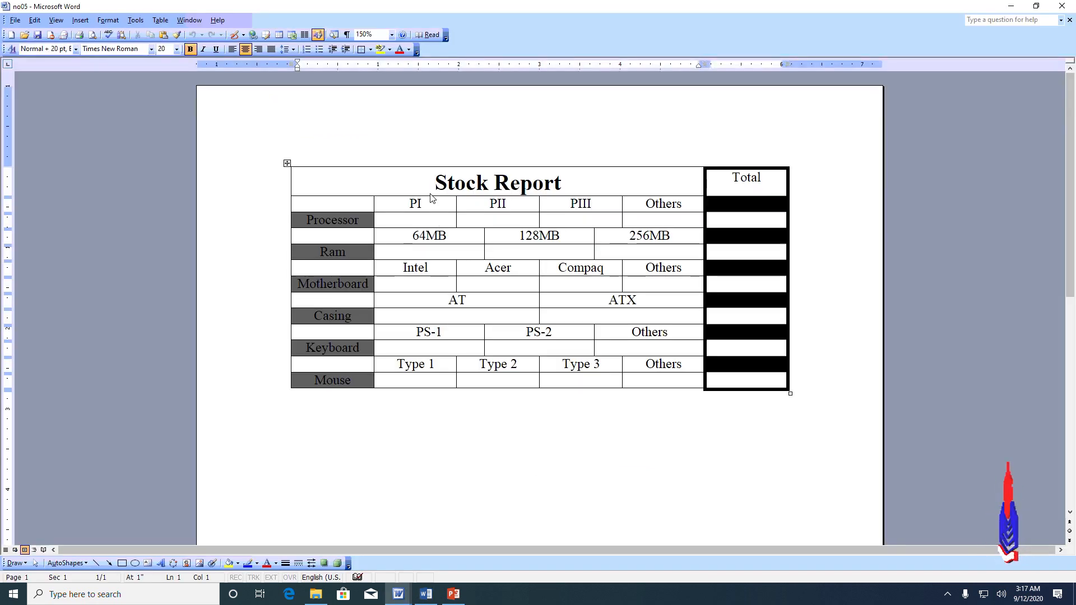
Step: Examine the finished Stock Report sample in no05: its title, the row pairs for each component, the shaded first column and the Total column
left_click_drag(436, 184, 596, 191)
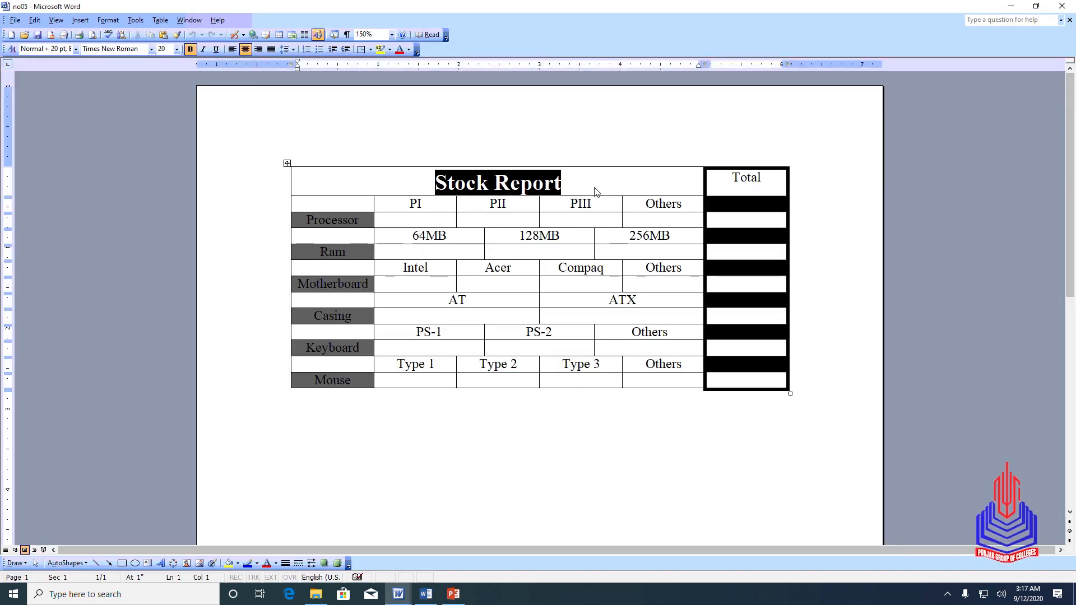
left_click_drag(305, 204, 575, 207)
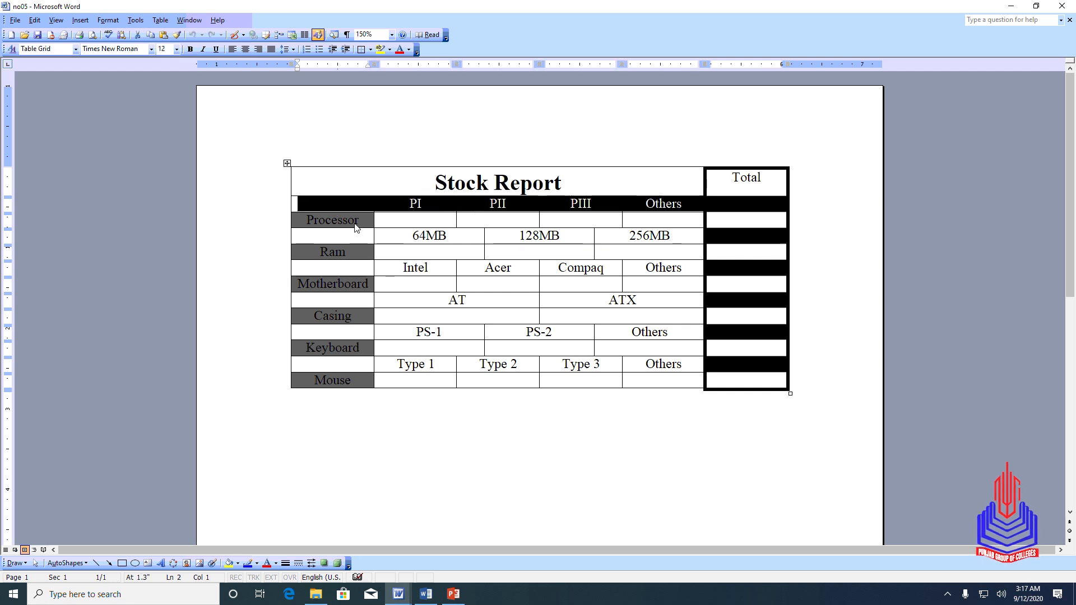
left_click_drag(355, 227, 561, 238)
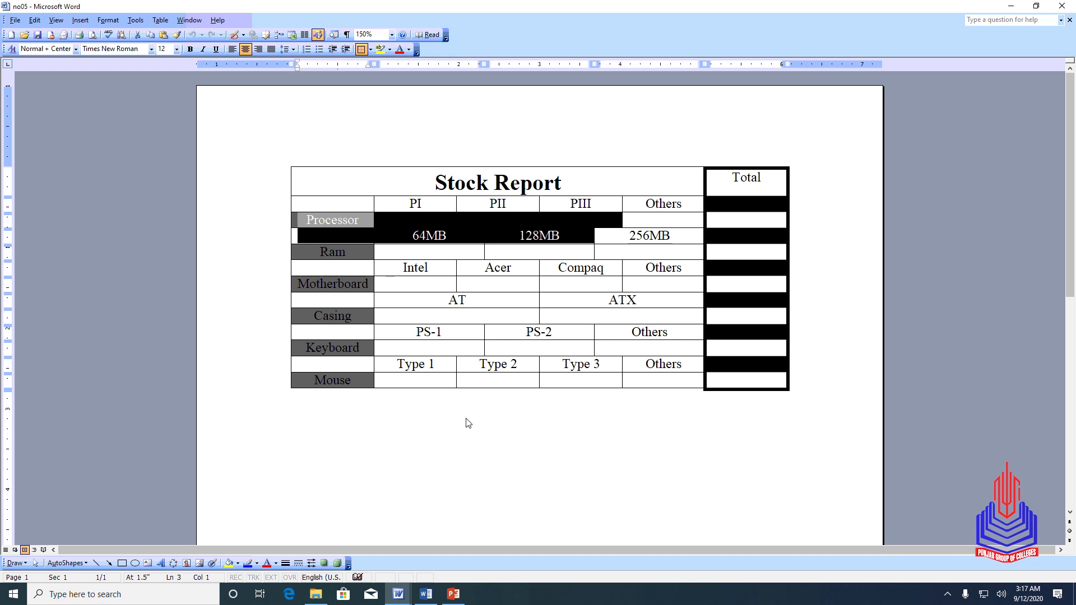
left_click(498, 348)
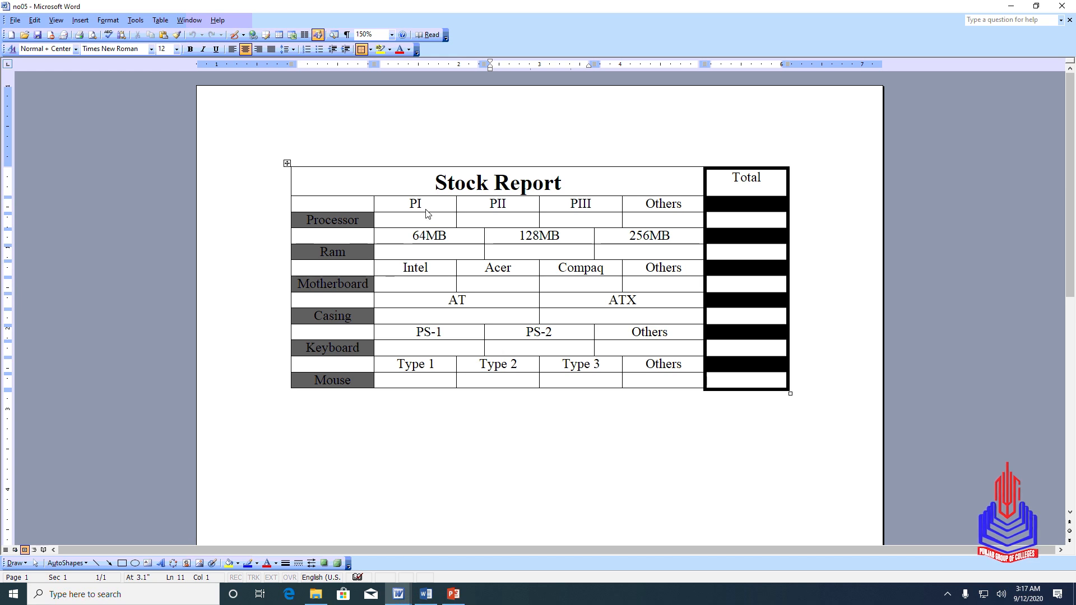
left_click(454, 211)
left_click_drag(454, 211, 631, 219)
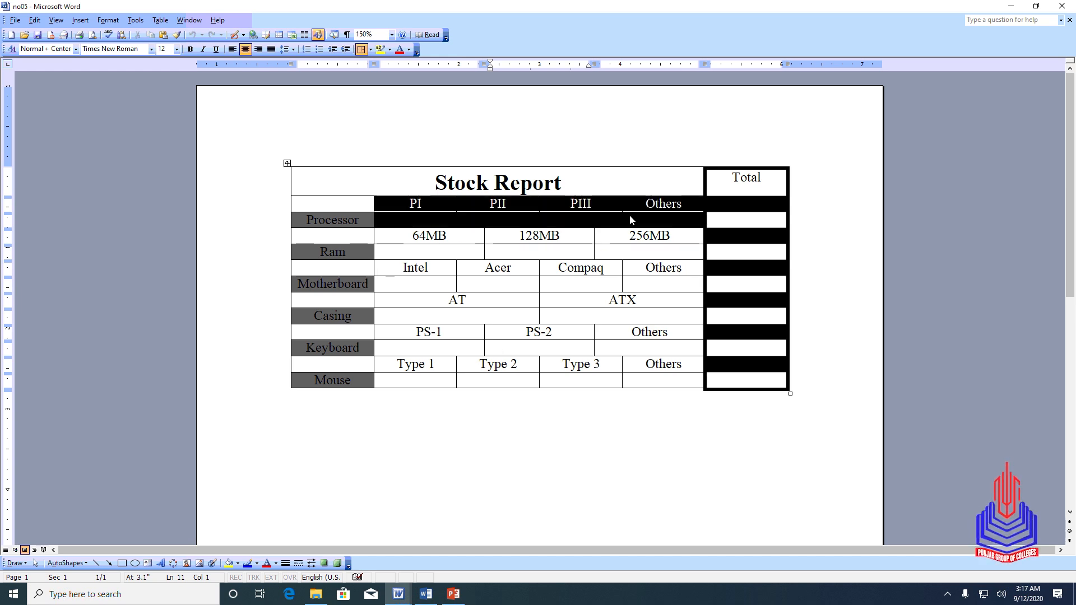
left_click_drag(462, 238, 640, 249)
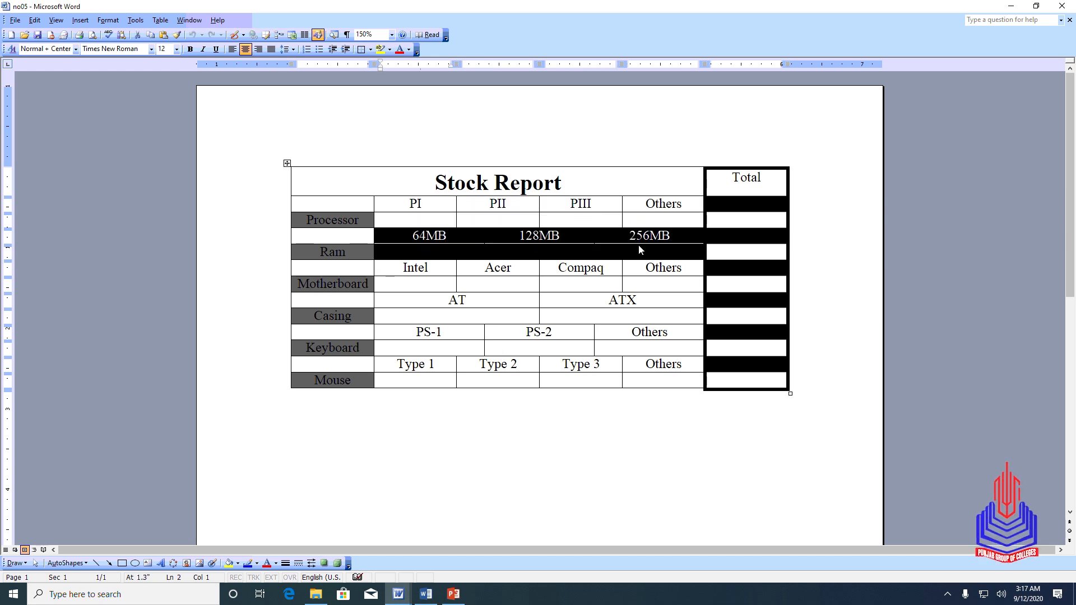
left_click(451, 274)
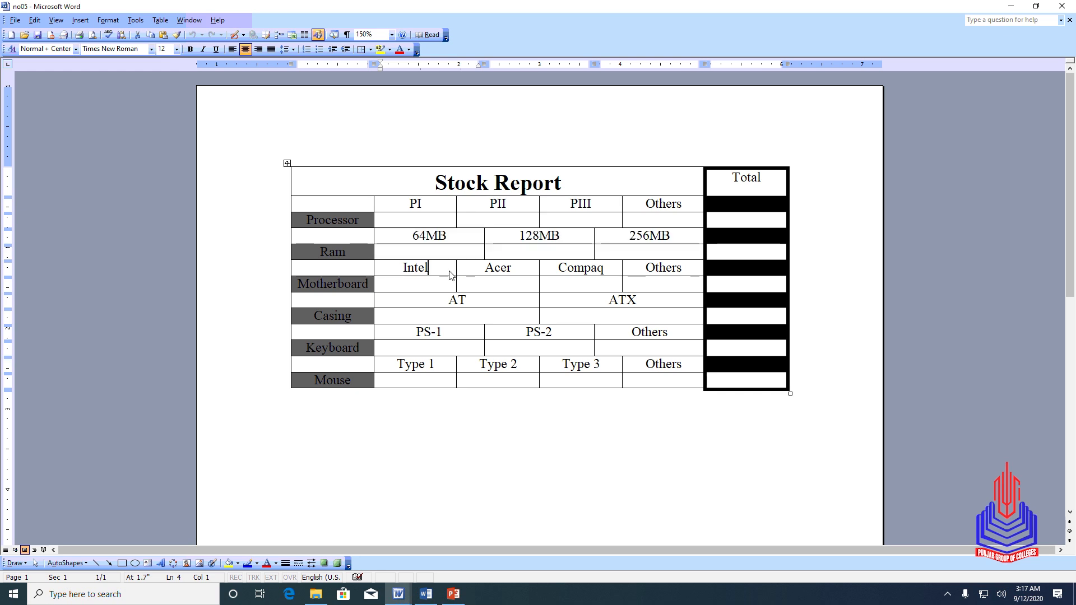
left_click_drag(450, 274, 660, 281)
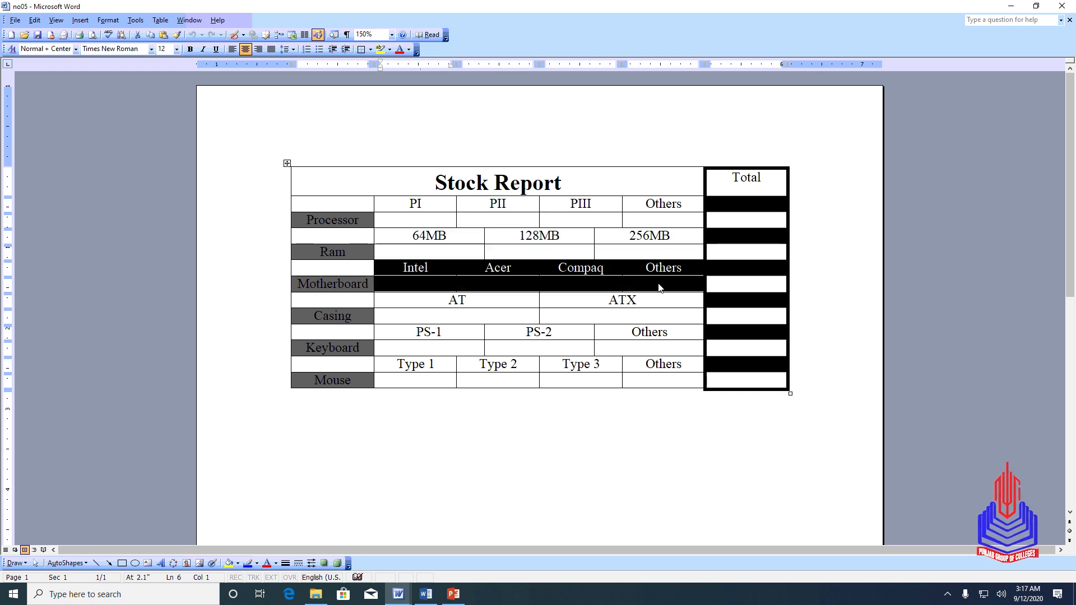
left_click_drag(489, 300, 612, 317)
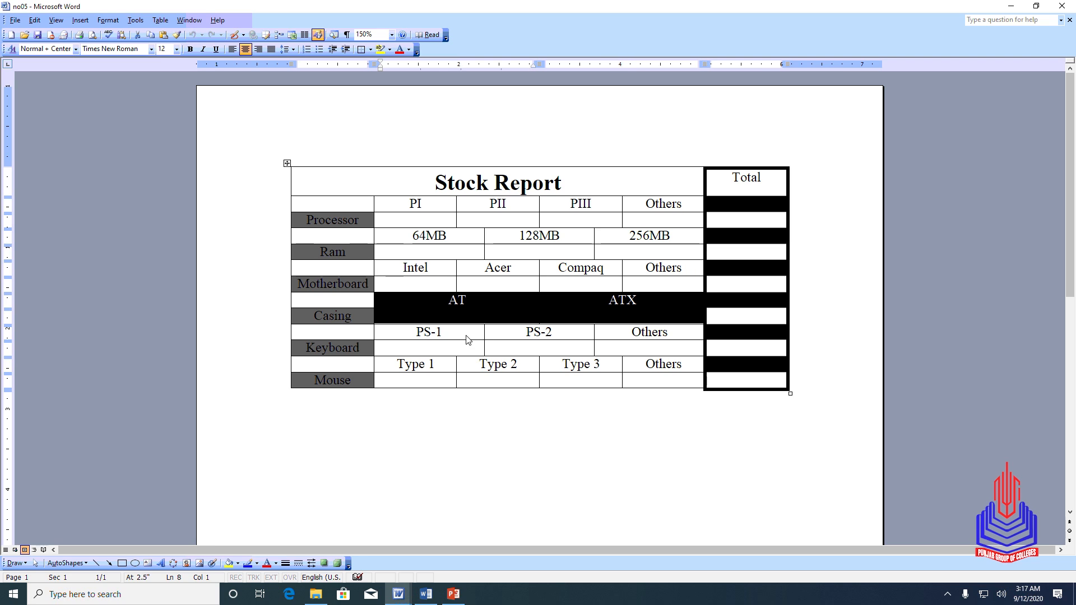
left_click_drag(468, 340, 401, 365)
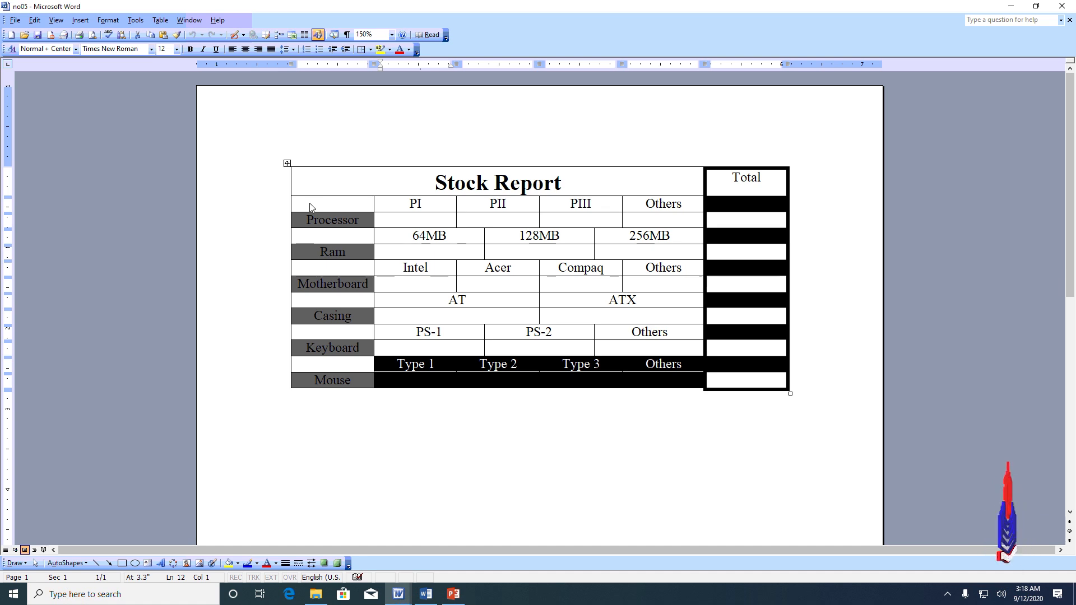
left_click_drag(311, 207, 336, 380)
left_click_drag(729, 204, 755, 371)
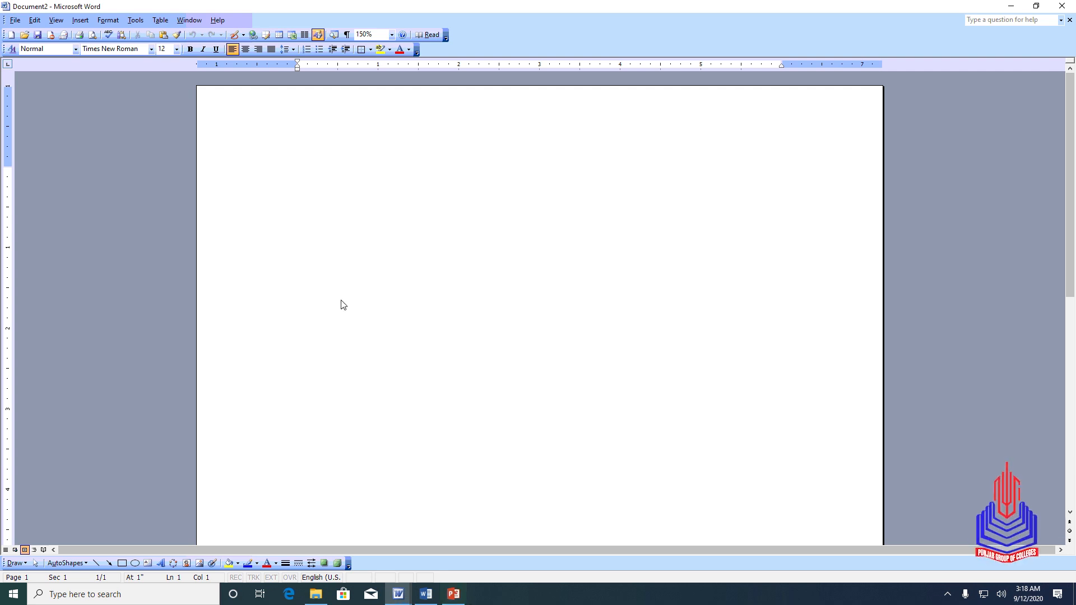
Step: Insert a table with 6 columns and 13 rows into the blank document
left_click(152, 23)
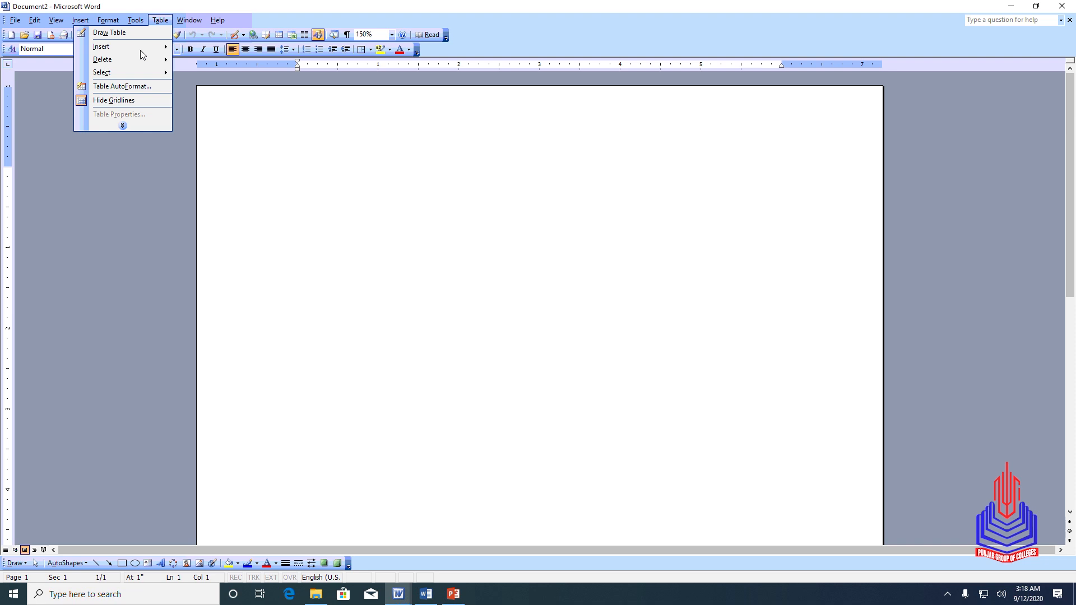
mouse_move(142, 50)
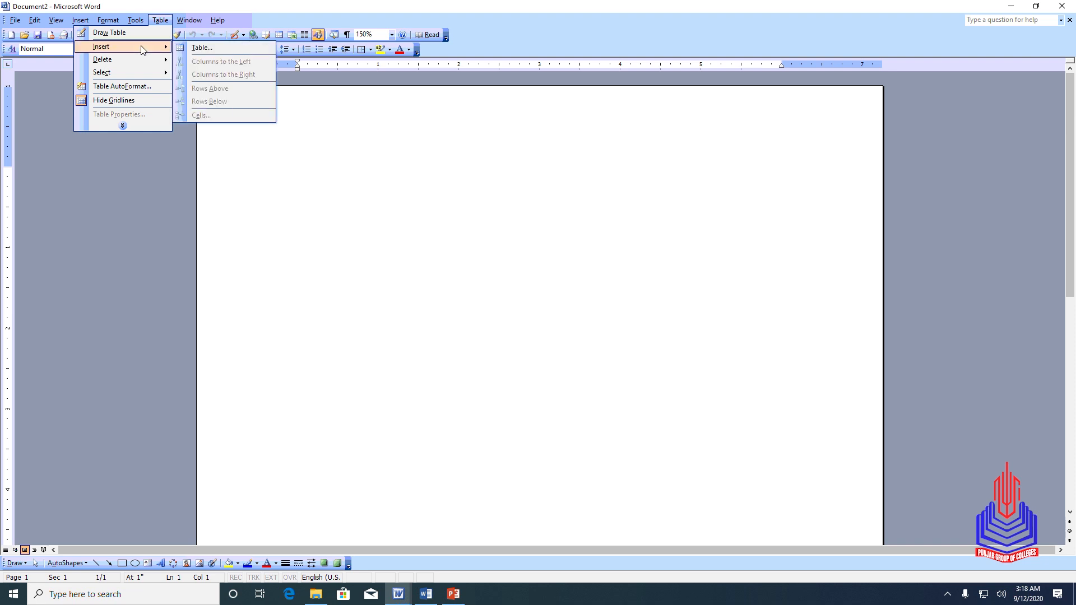
left_click(179, 51)
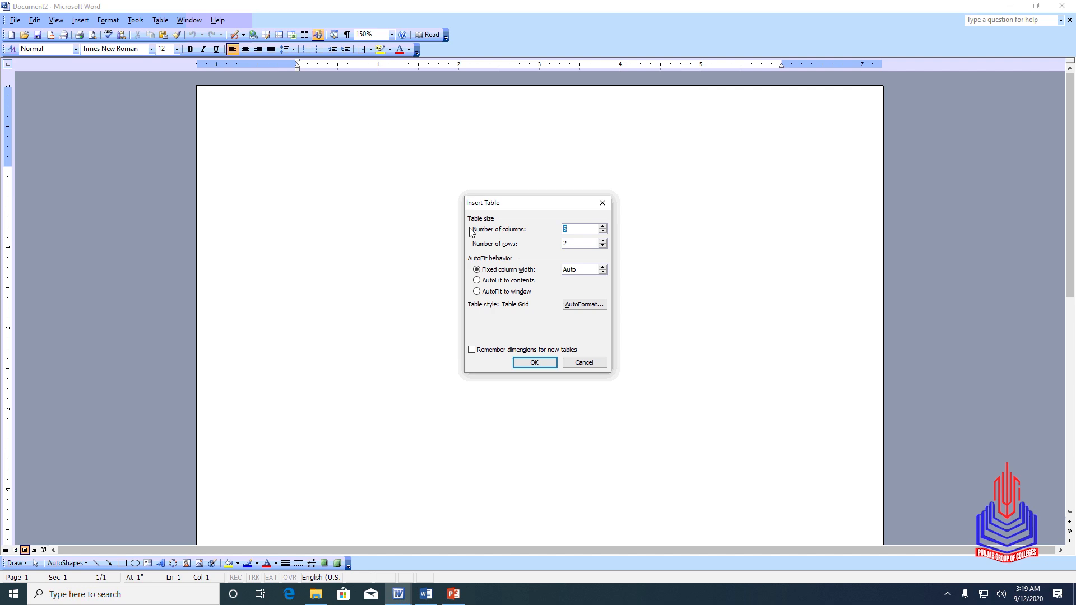
type("6")
key("Tab")
type("13")
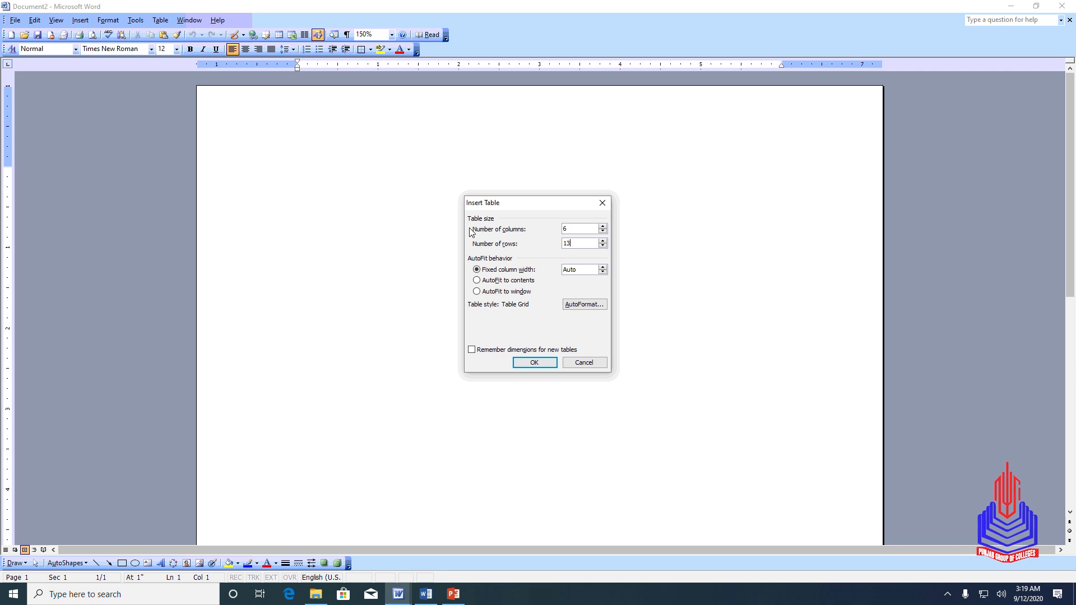
left_click(536, 364)
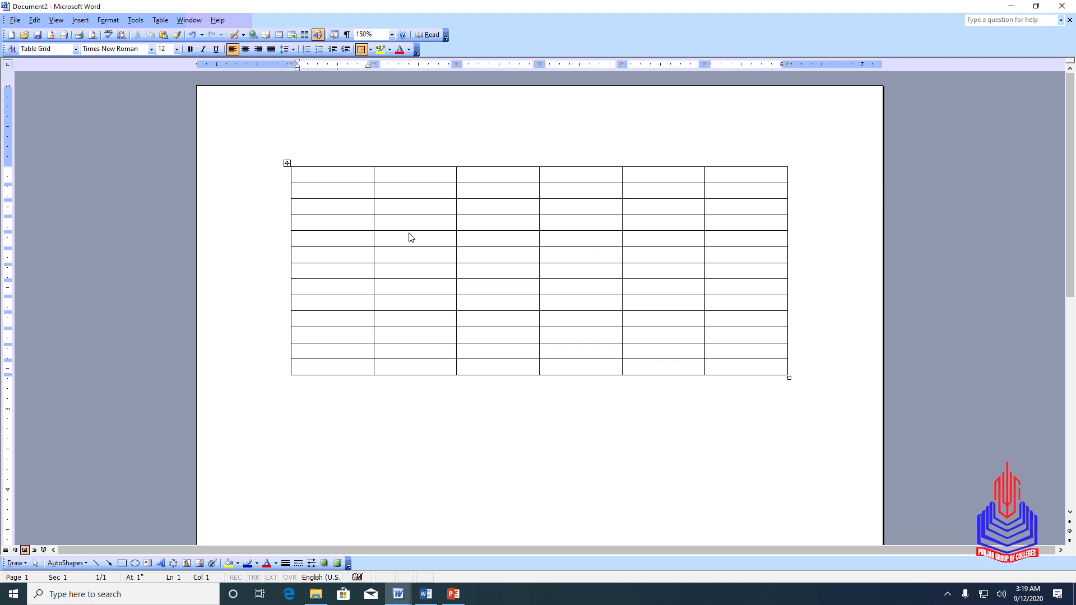
Step: Merge the first five cells of the table's first row into one cell
left_click_drag(349, 178, 662, 172)
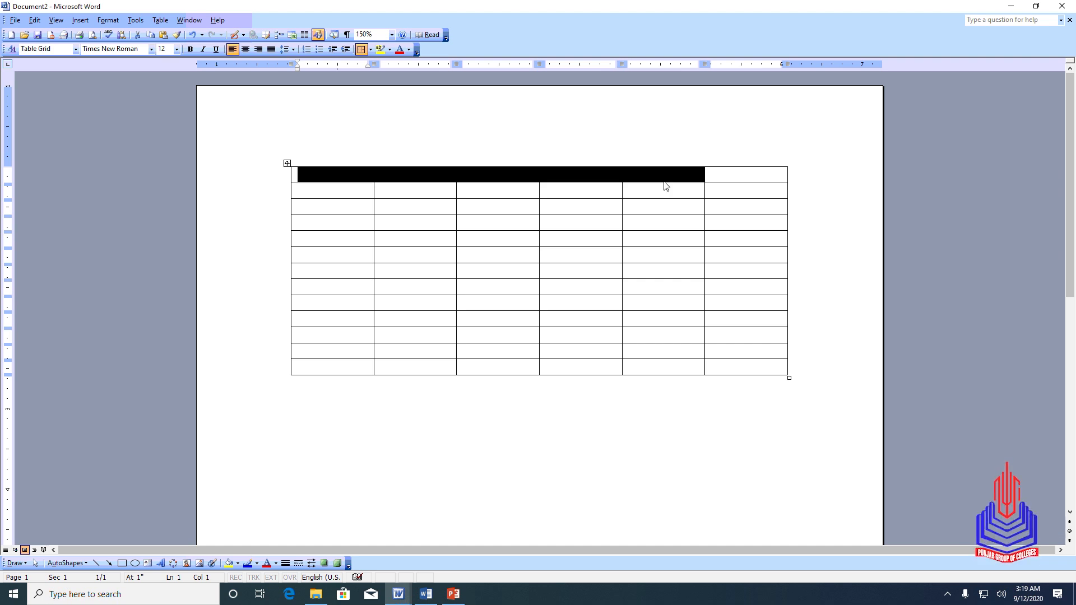
left_click(324, 211)
left_click_drag(334, 183, 653, 187)
right_click(655, 177)
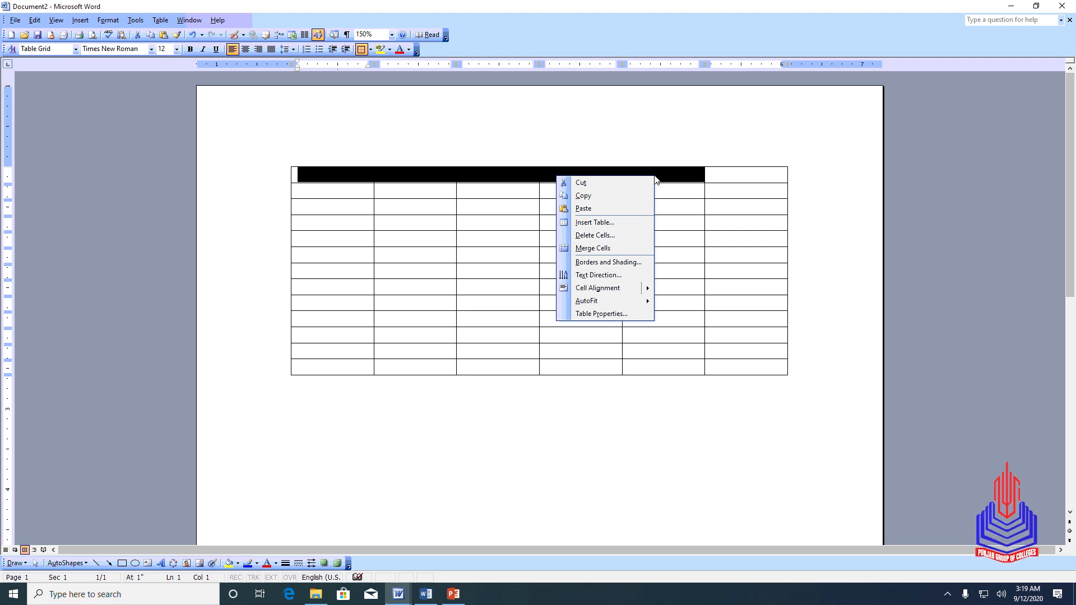
left_click(600, 251)
Step: Enter the centred title "Stock Report" in the merged cell of the first row
left_click(546, 178)
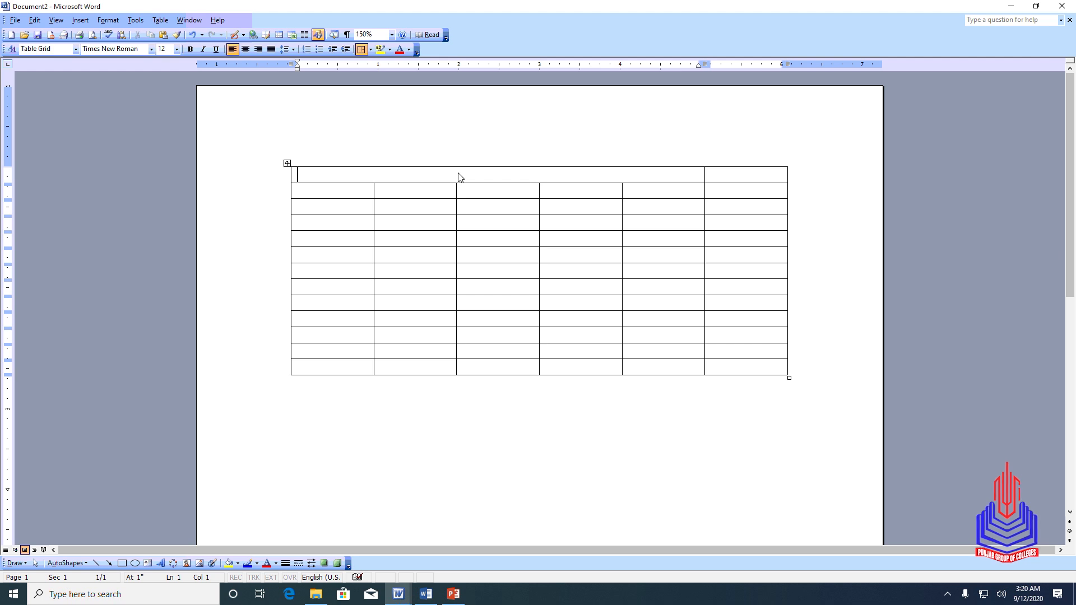
key("ctrl+e")
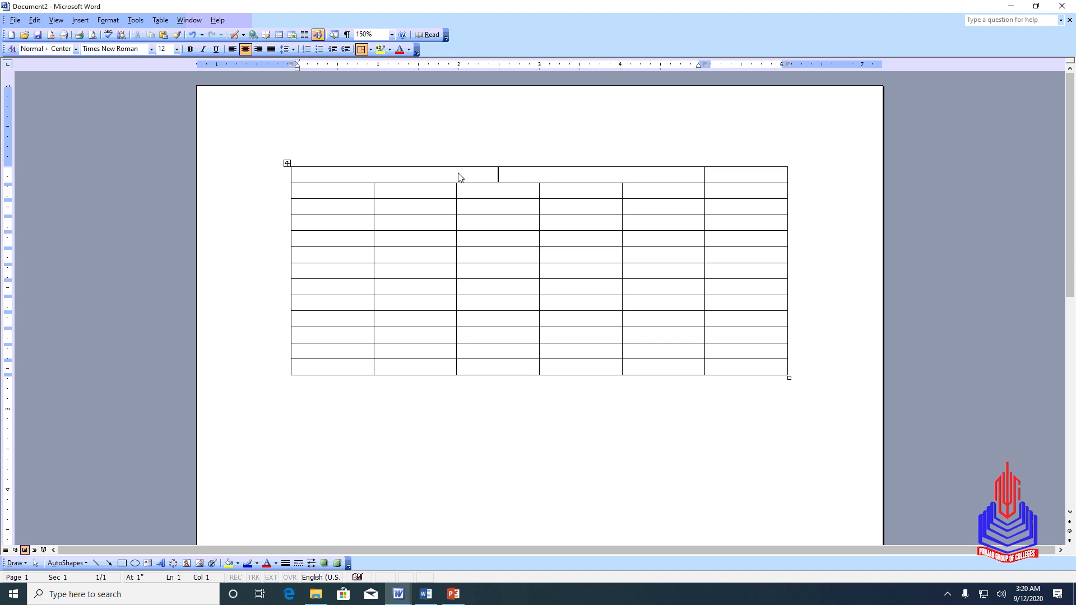
type("S")
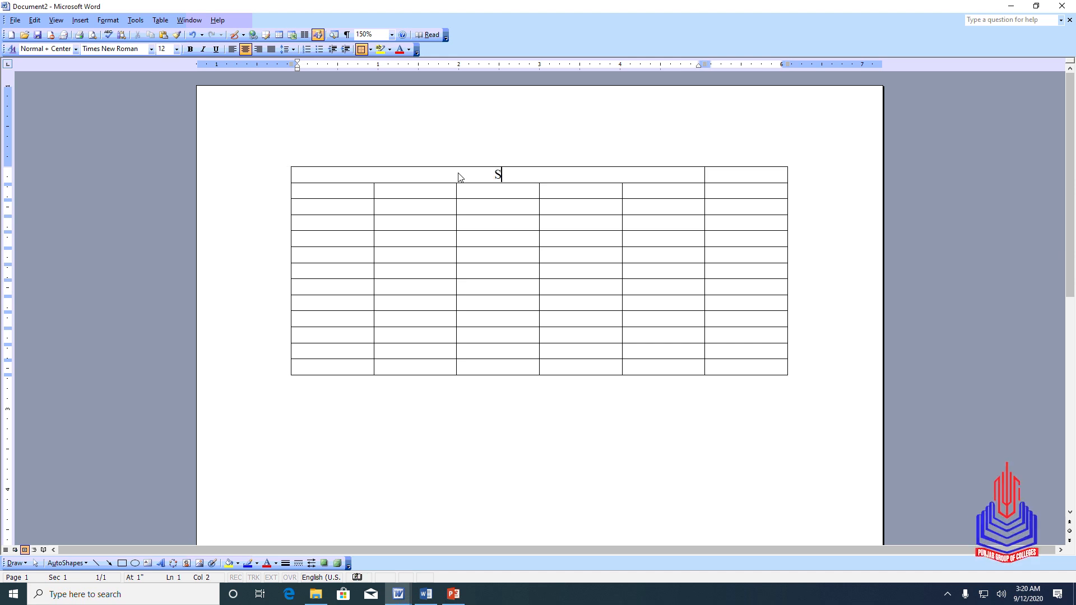
type("tock Report")
Step: Format the "Stock Report" title with font size 20 and bold
left_click_drag(565, 179, 462, 180)
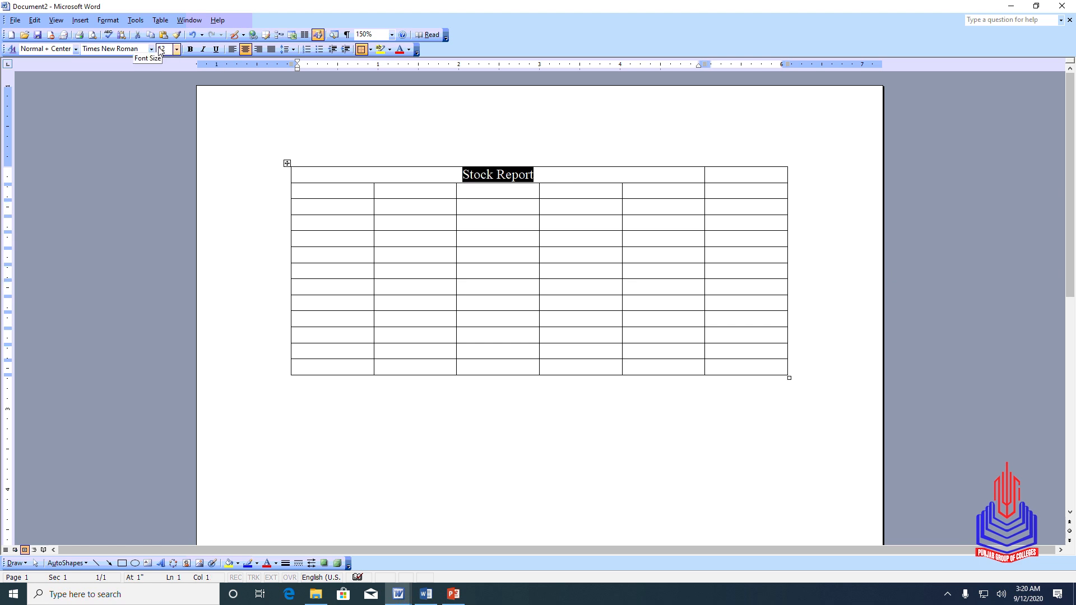
left_click(176, 50)
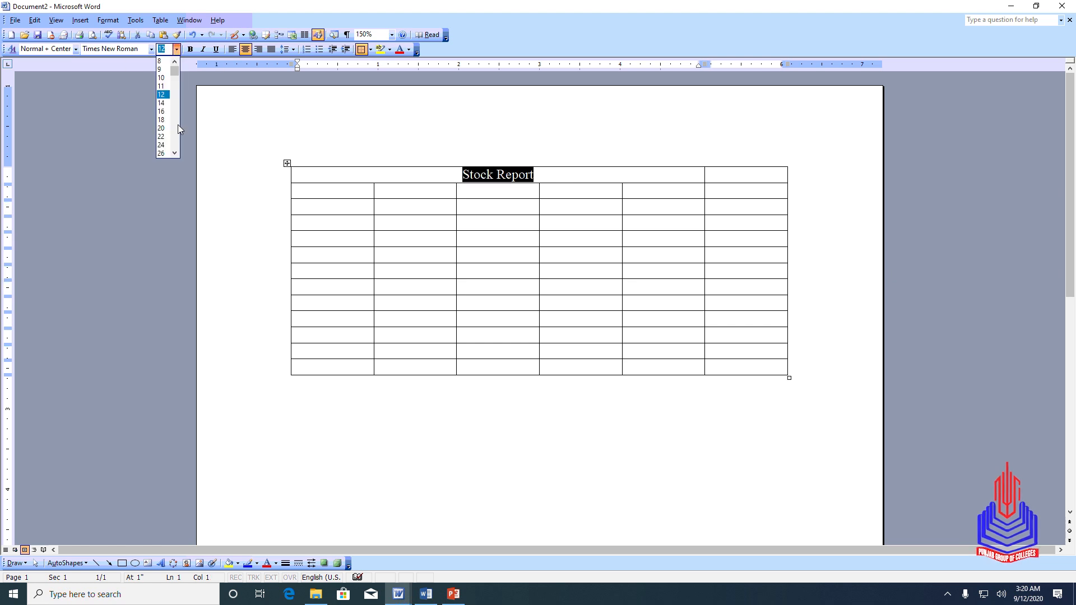
left_click(162, 128)
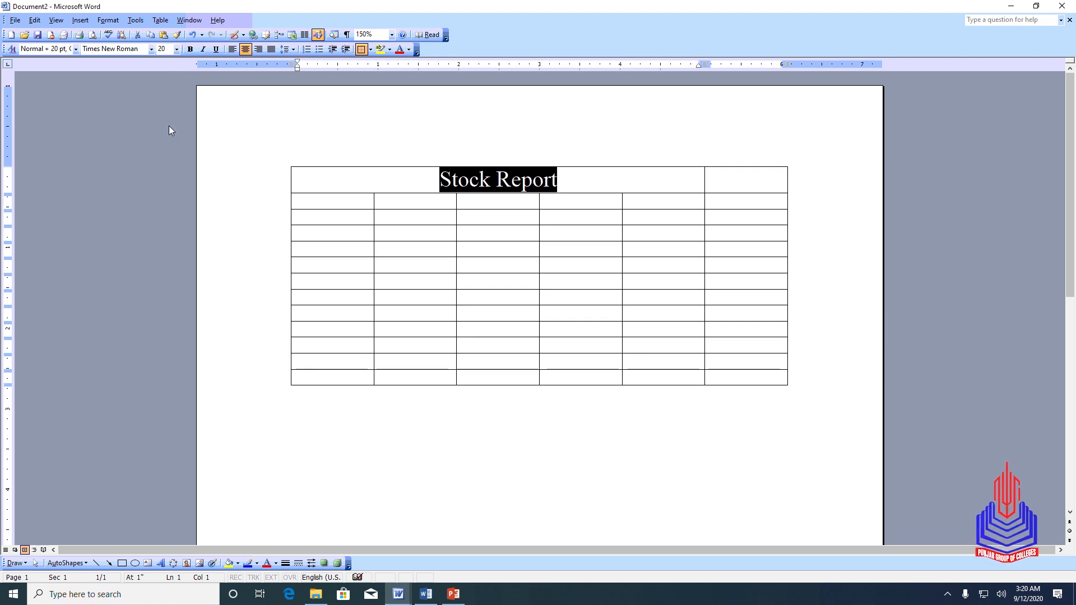
key("ctrl+b")
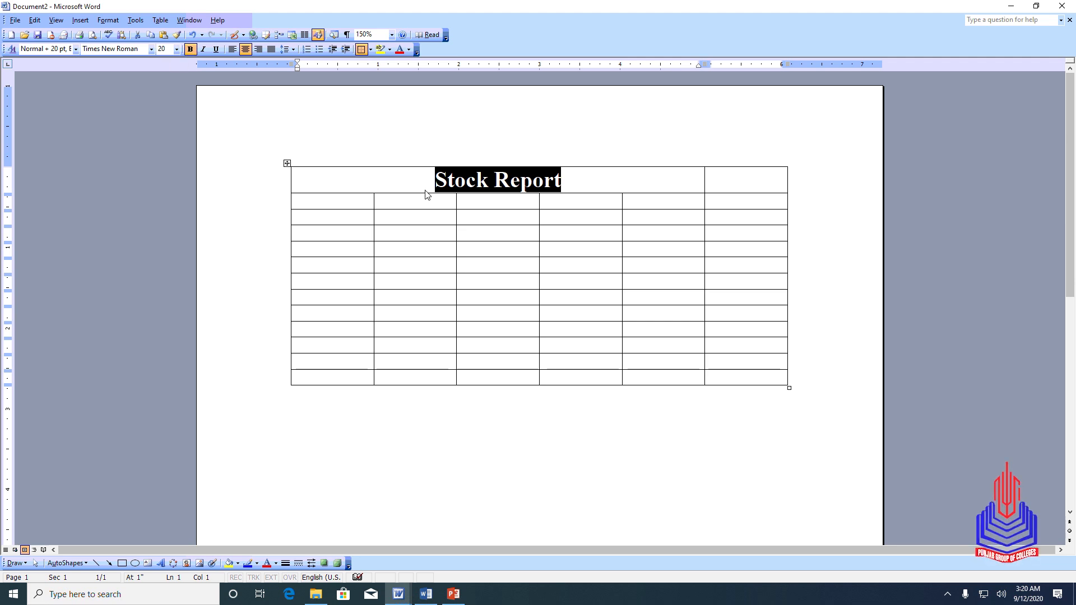
left_click(433, 205)
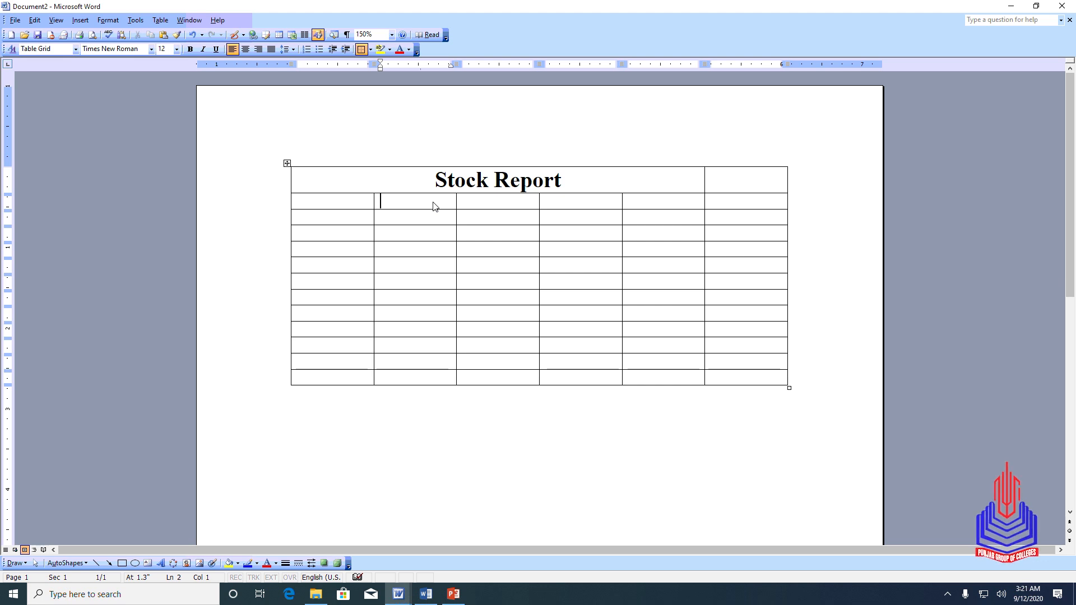
left_click_drag(434, 200, 667, 222)
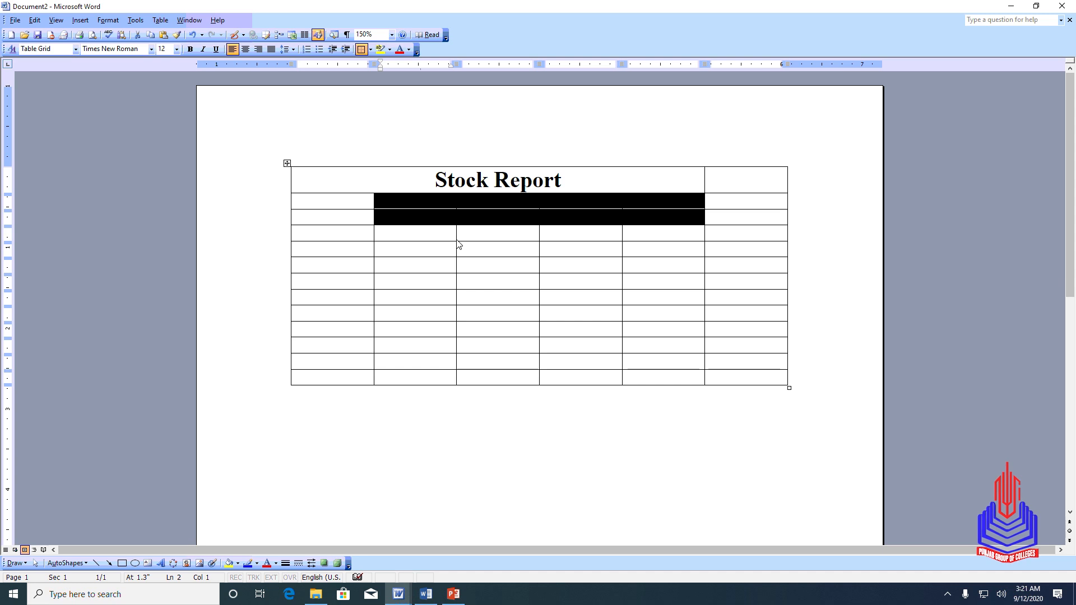
left_click(422, 239)
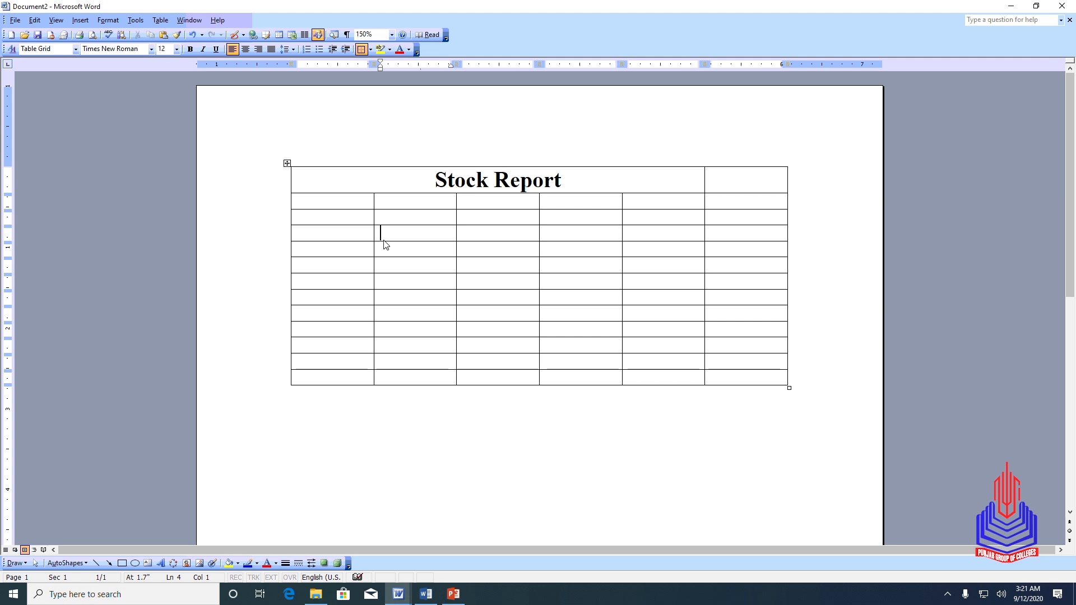
Step: Merge the cells in columns 2 to 5 of the table's fourth and fifth rows into one cell
left_click_drag(442, 240, 643, 250)
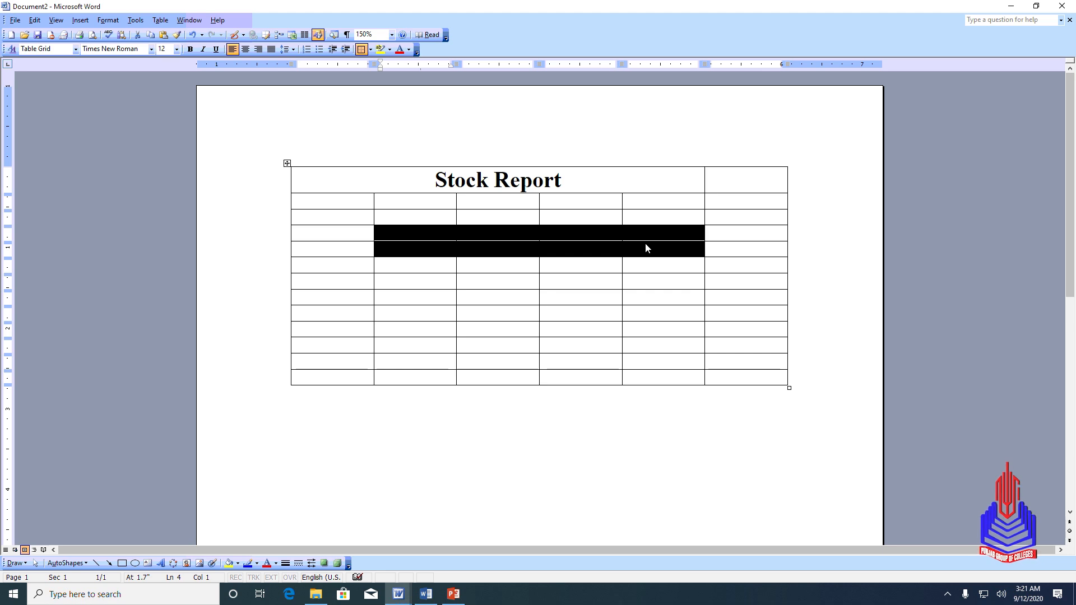
left_click(541, 281)
left_click_drag(386, 232, 637, 244)
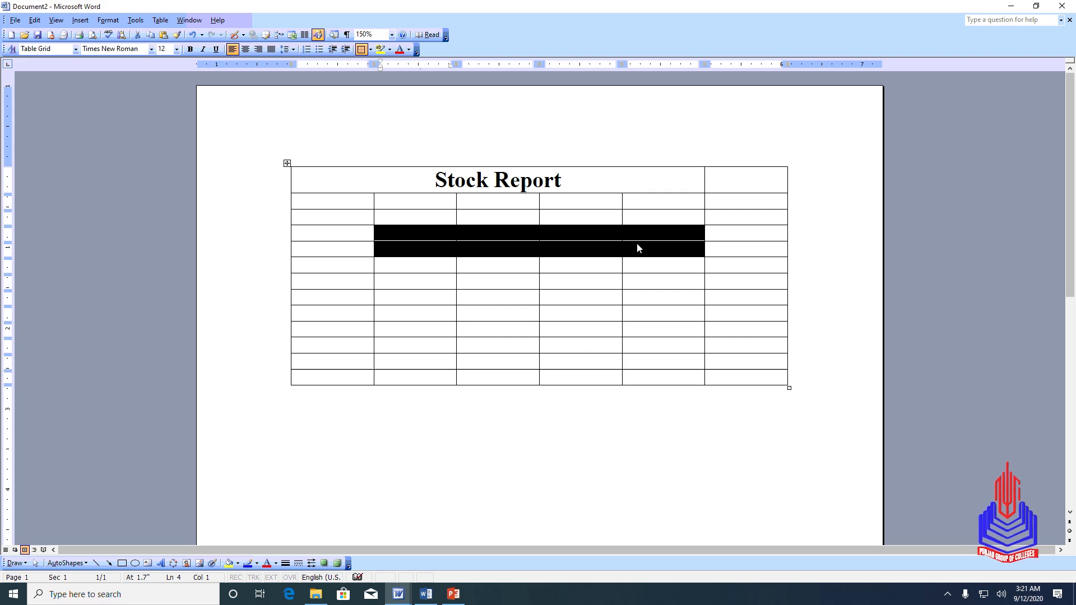
right_click(637, 246)
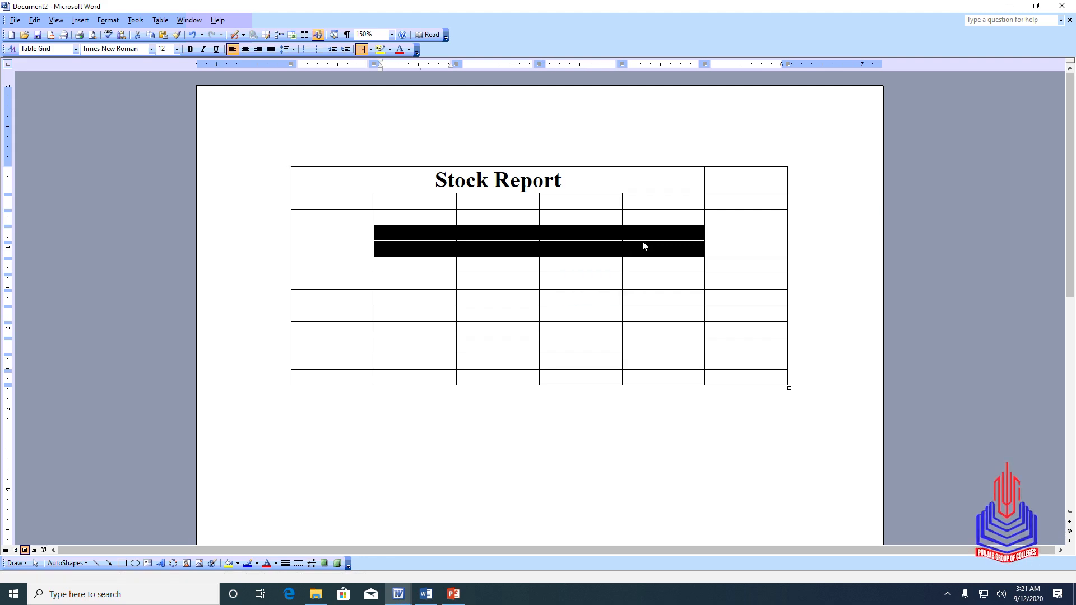
right_click(642, 245)
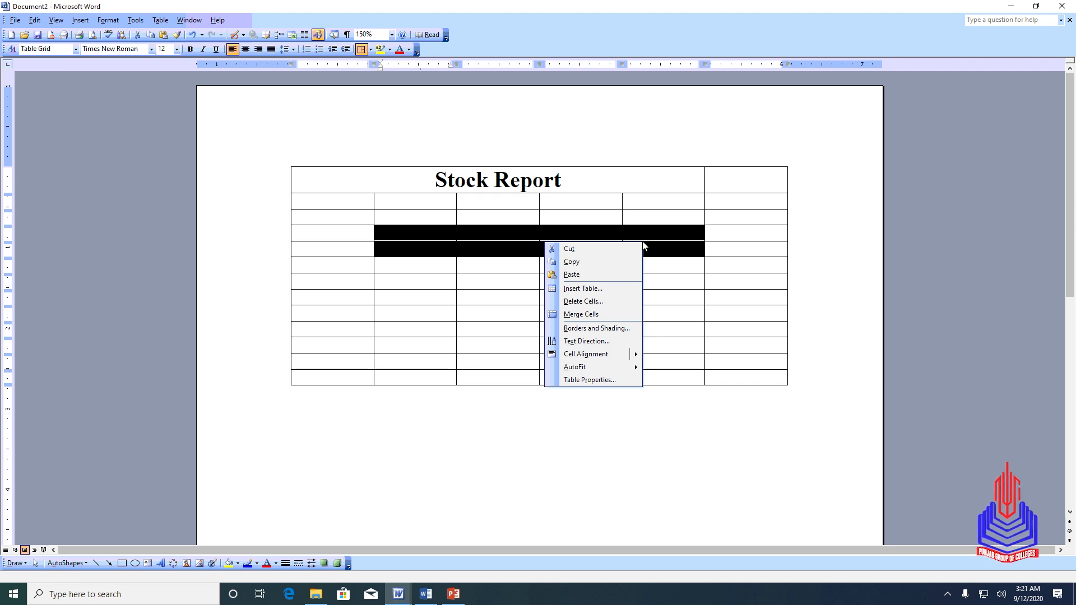
left_click(599, 317)
left_click(511, 252)
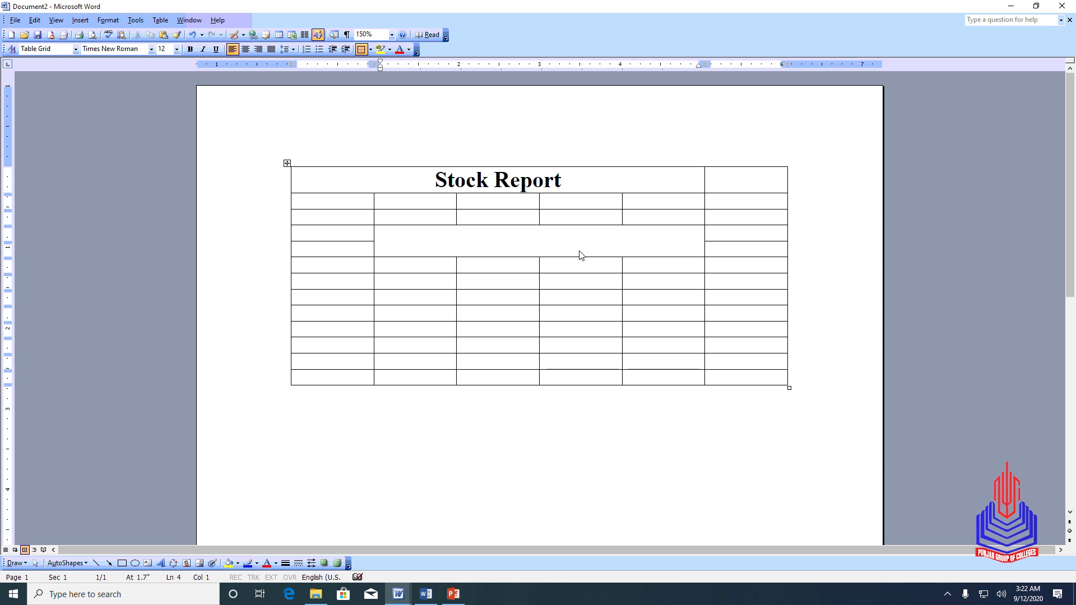
Step: Split the merged cell spanning the fourth and fifth rows into 3 columns and 2 rows
left_click(380, 240)
right_click(379, 240)
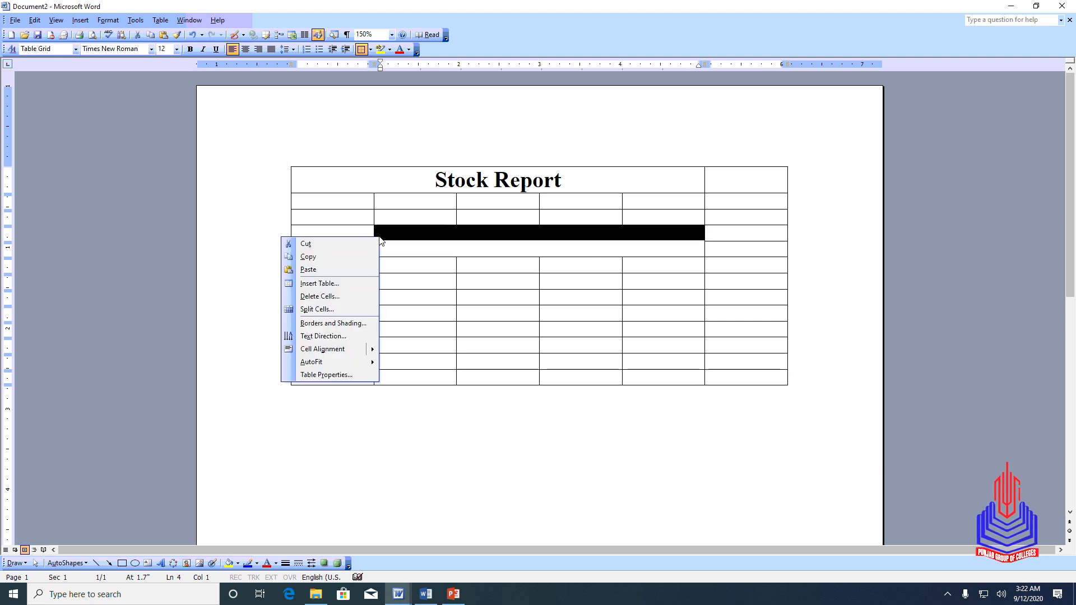
left_click(353, 311)
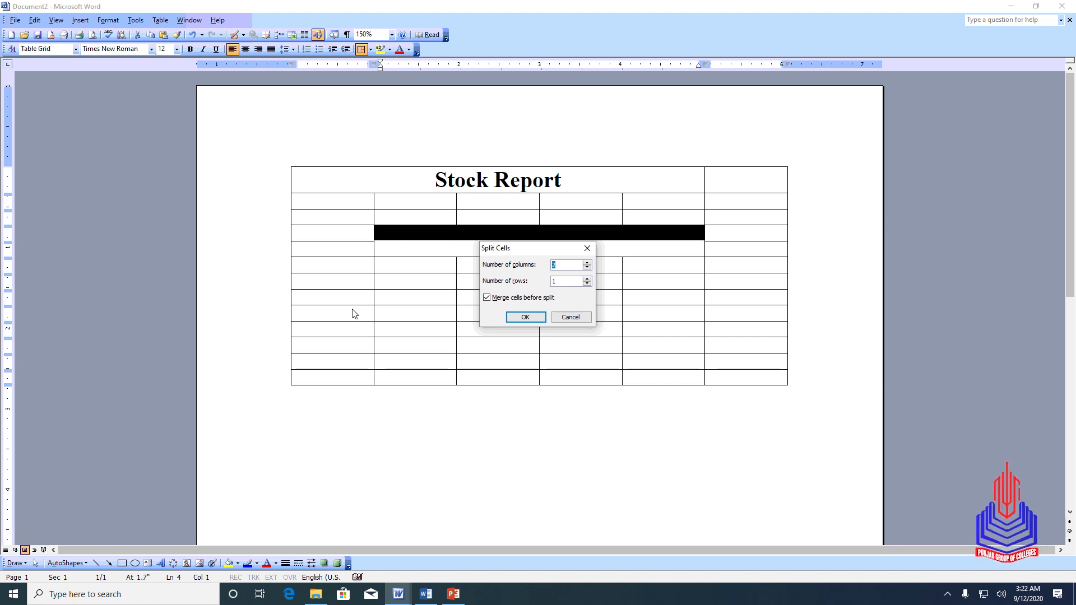
key("Tab")
type("2")
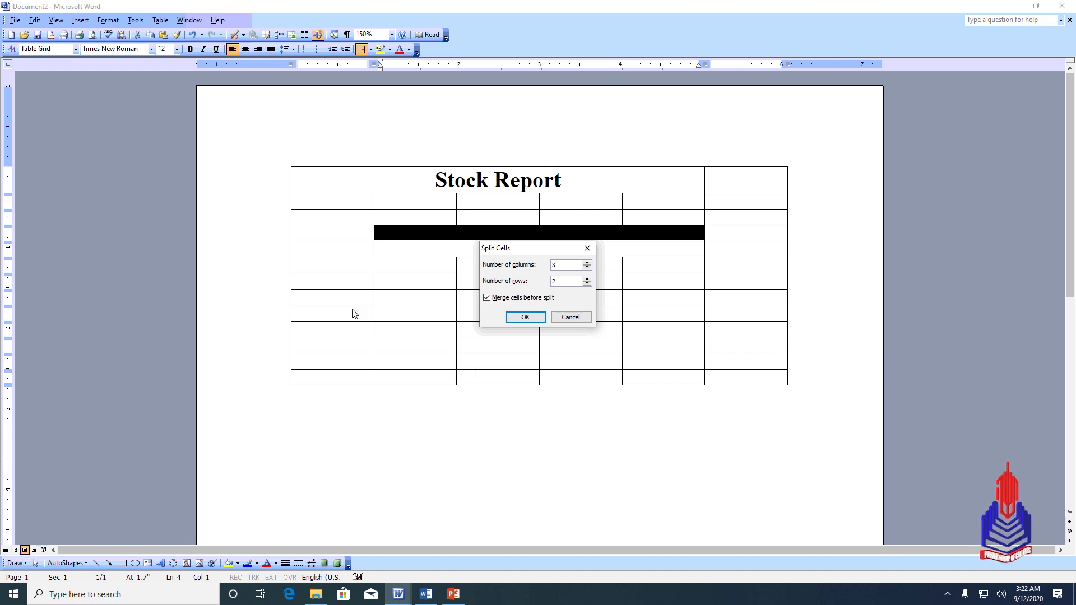
left_click(523, 318)
Step: Merge the cells in columns 2 to 5 of the table's eighth and ninth rows into one cell
left_click_drag(469, 235, 632, 254)
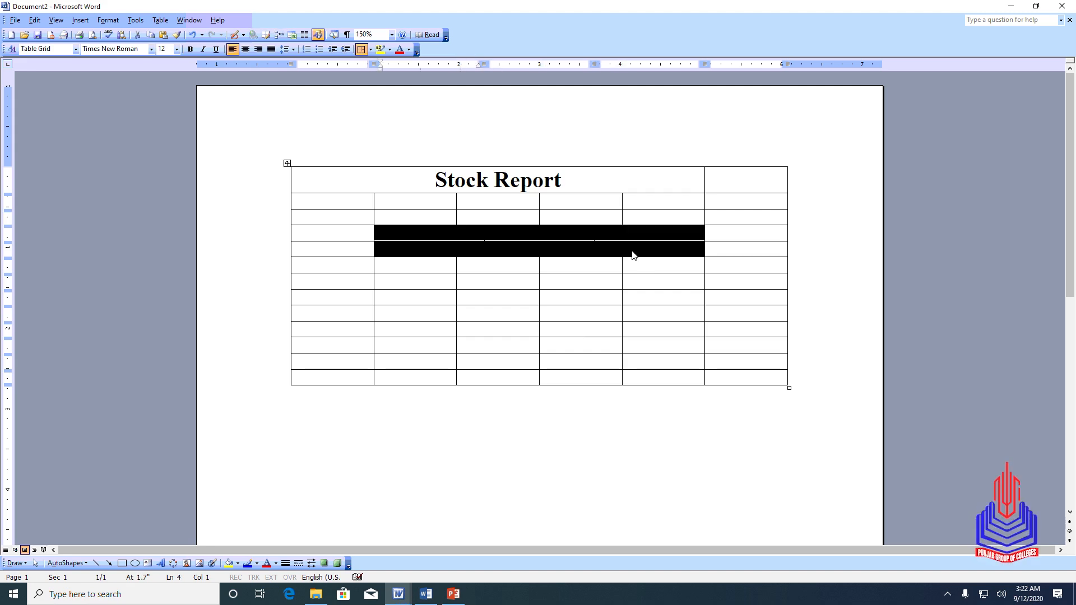
left_click_drag(408, 267, 632, 283)
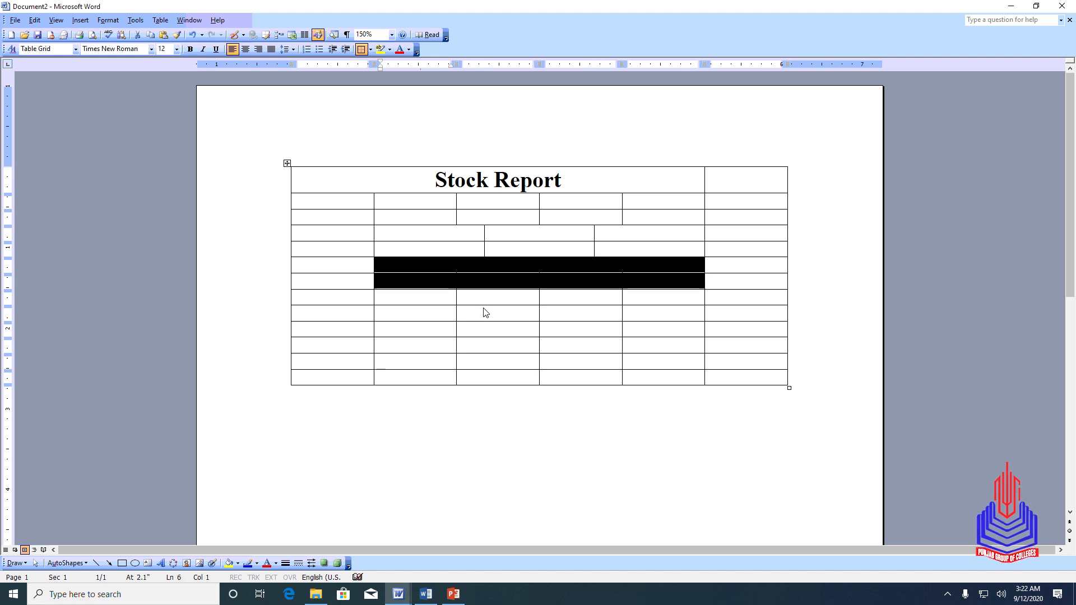
left_click_drag(452, 296, 650, 317)
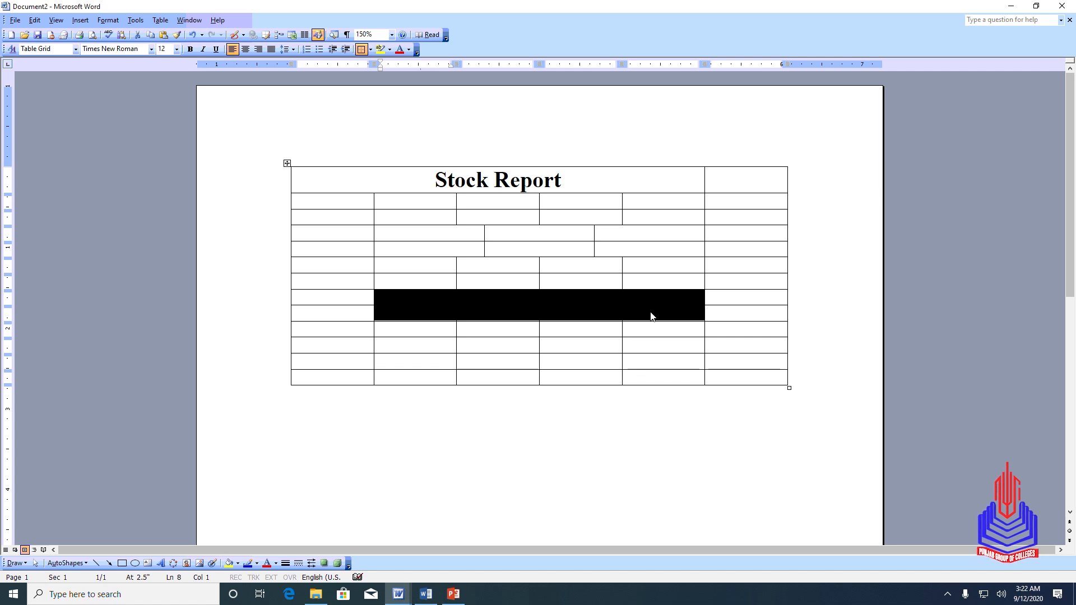
right_click(651, 316)
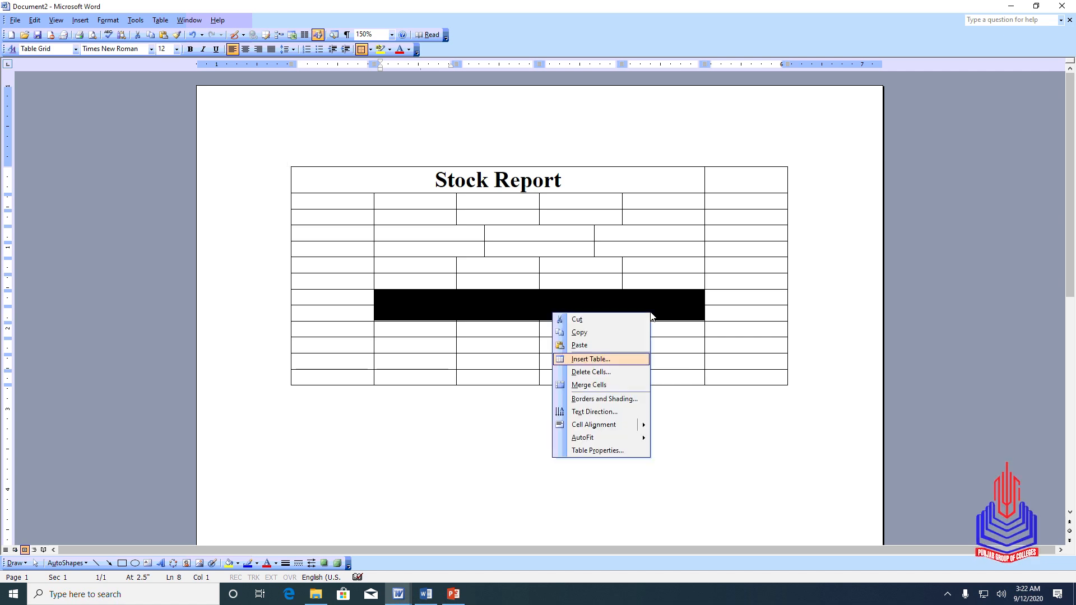
key("Down")
key("Down")
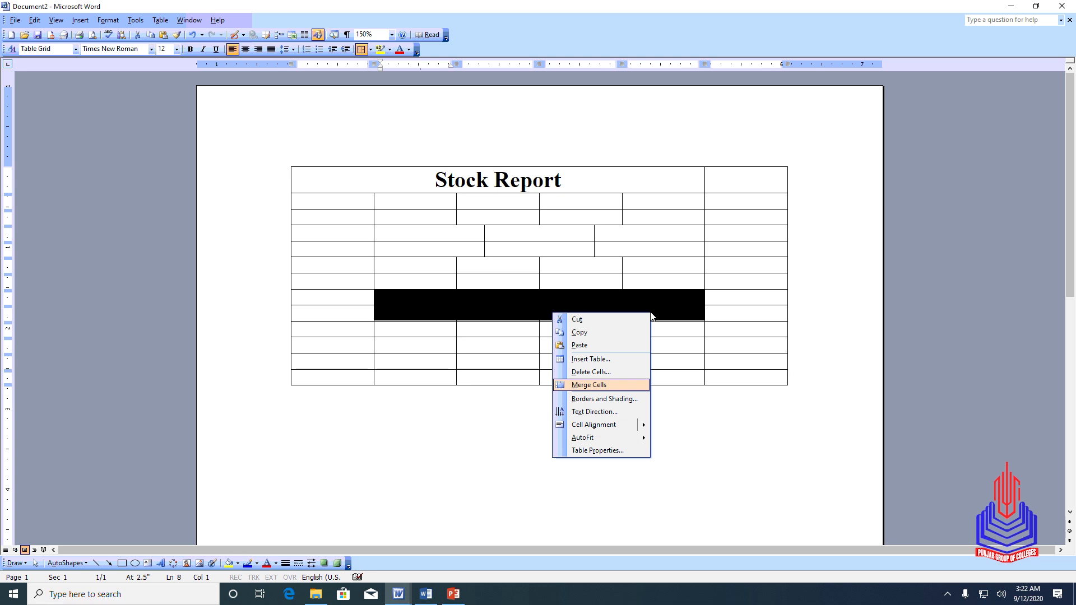
key("Return")
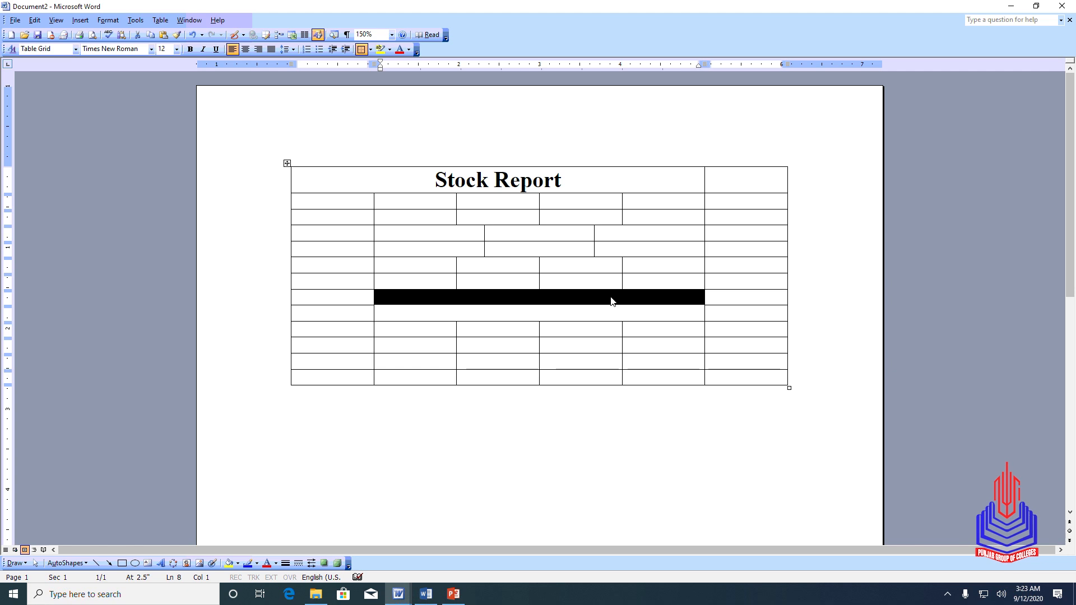
left_click(595, 316)
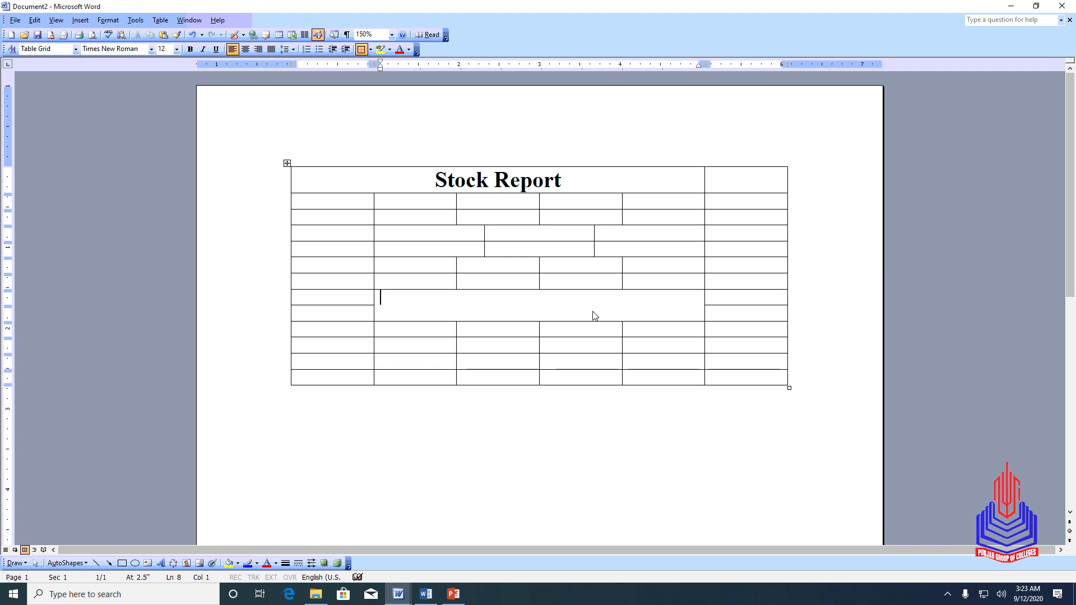
Step: Split the merged cell spanning the eighth and ninth rows into 2 columns and 2 rows
left_click(380, 303)
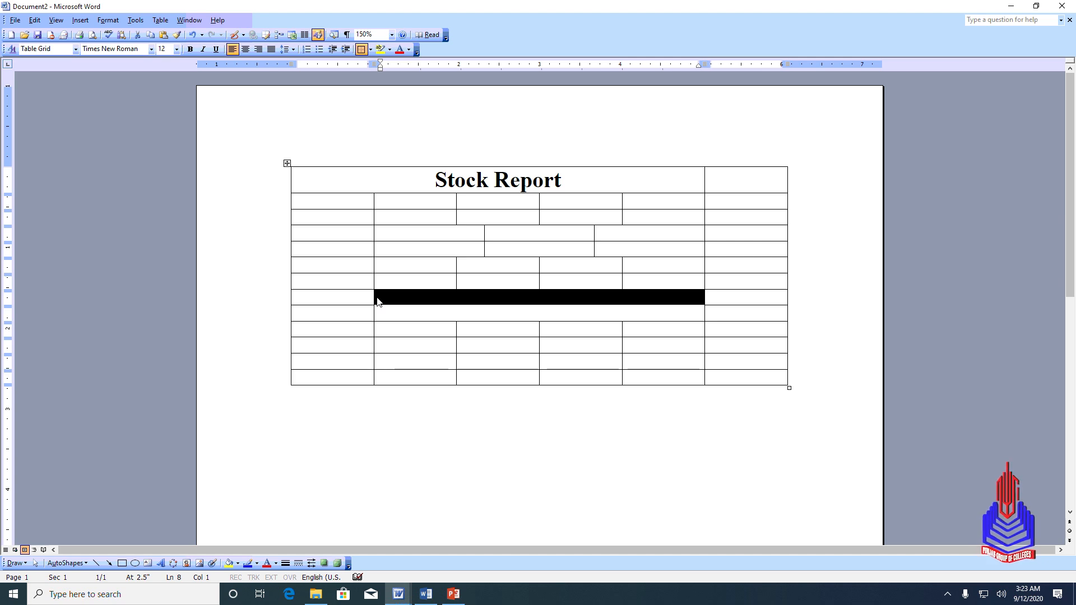
right_click(379, 302)
key("Down")
key("Down")
key("Down")
key("Down")
key("Down")
key("Down")
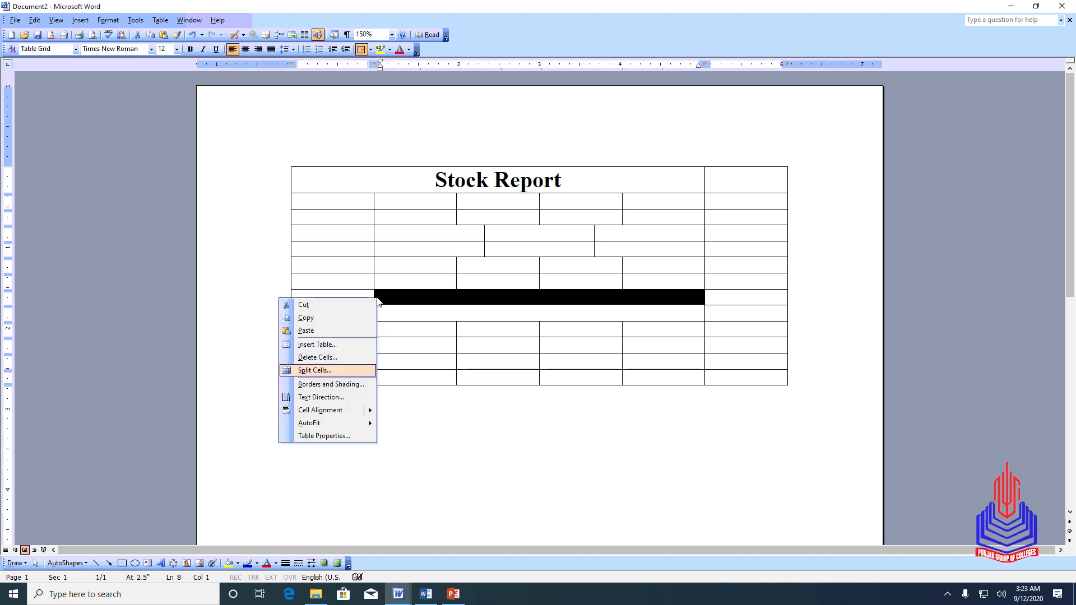
key("Return")
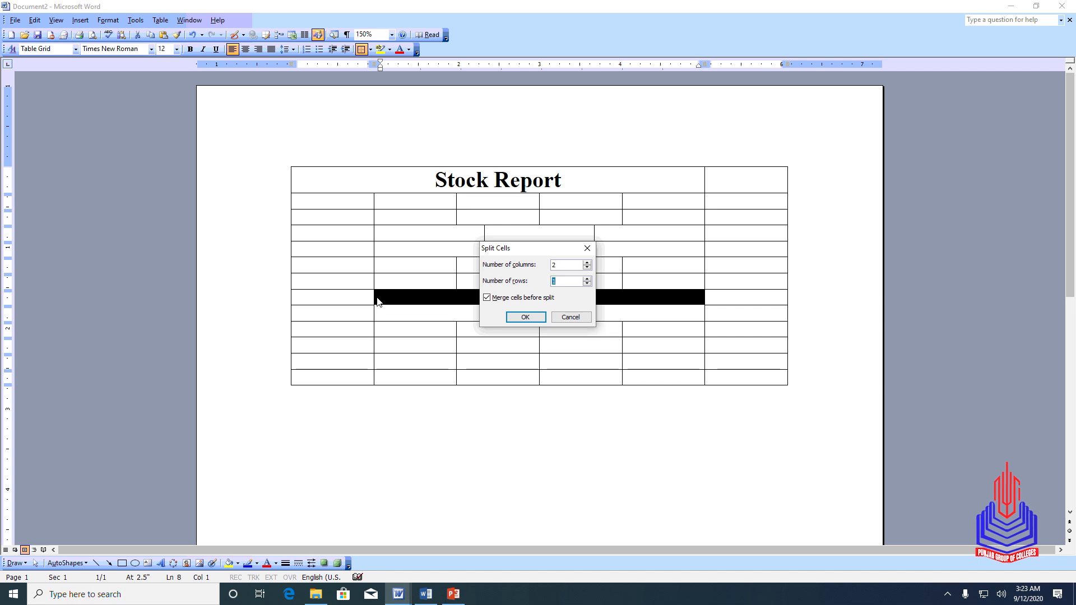
key("Tab")
type("2")
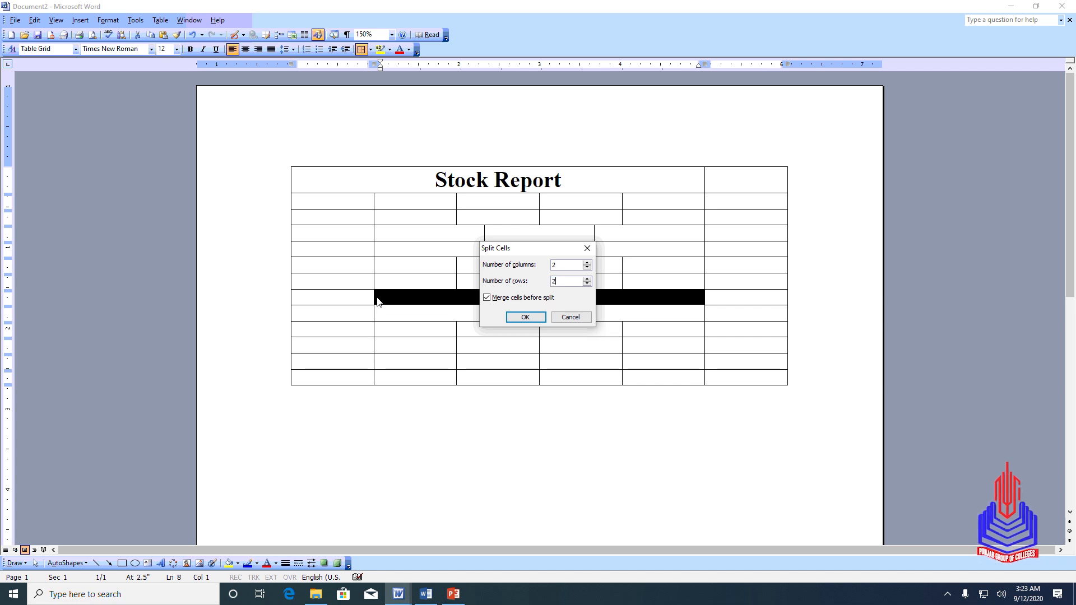
key("Return")
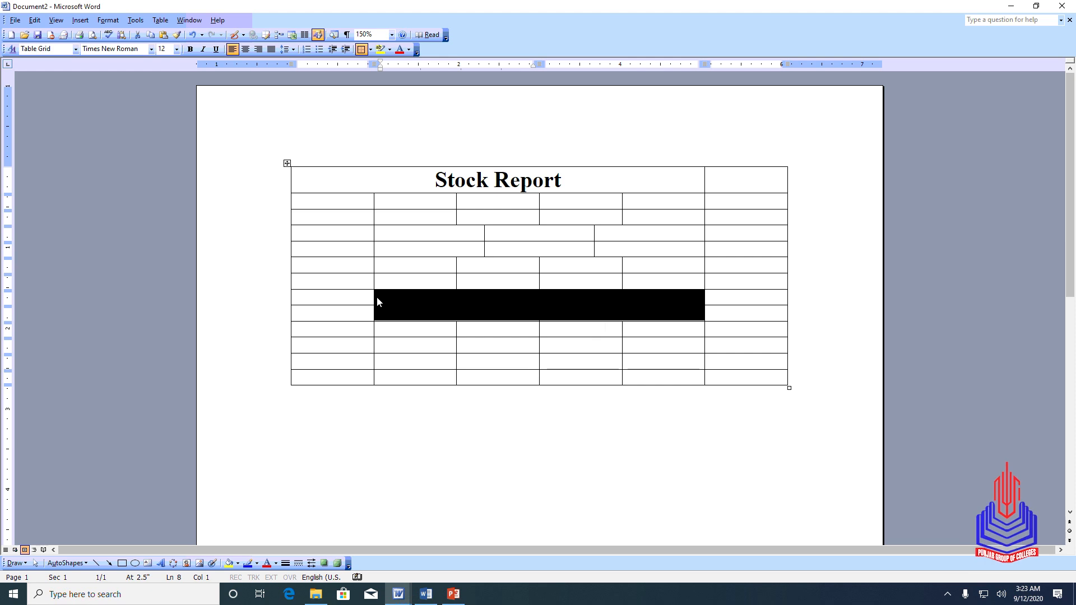
left_click(453, 415)
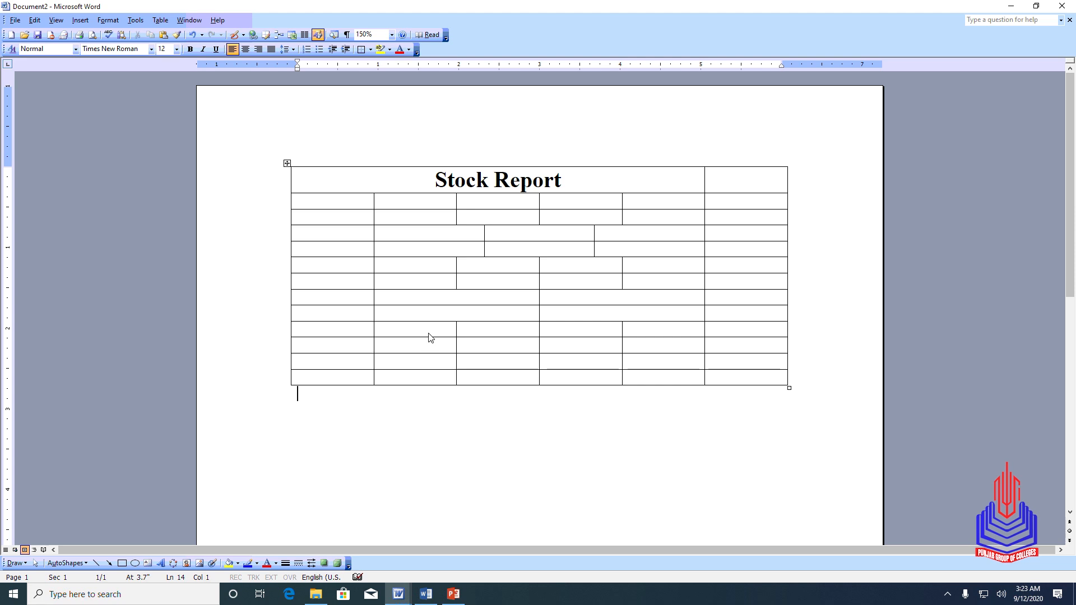
Step: Merge the cells in columns 2 to 5 of the table's tenth and eleventh rows into one cell
left_click_drag(432, 335, 632, 345)
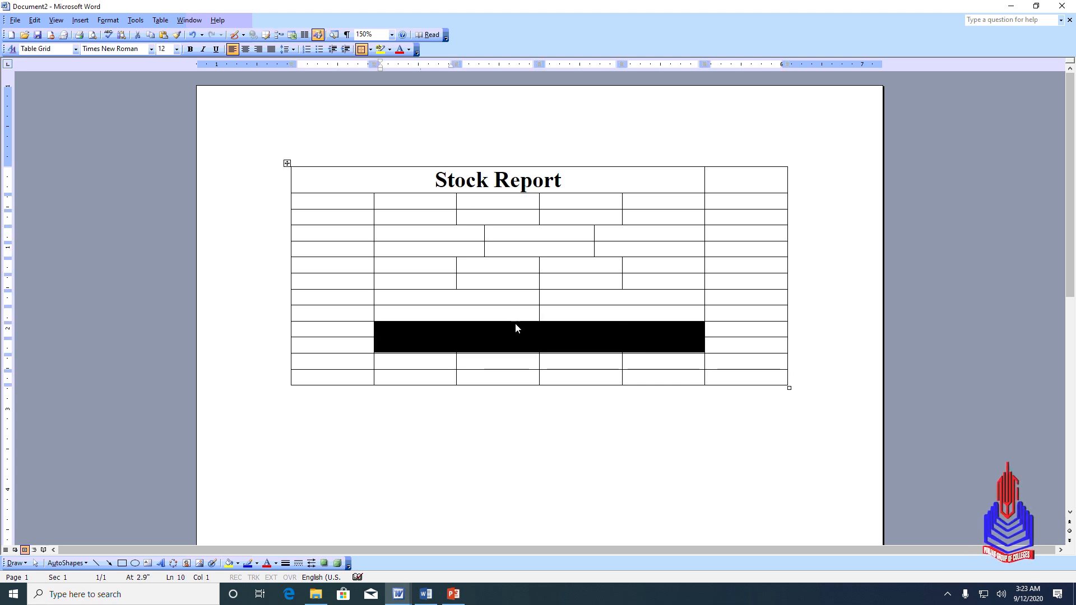
right_click(534, 348)
key("Down")
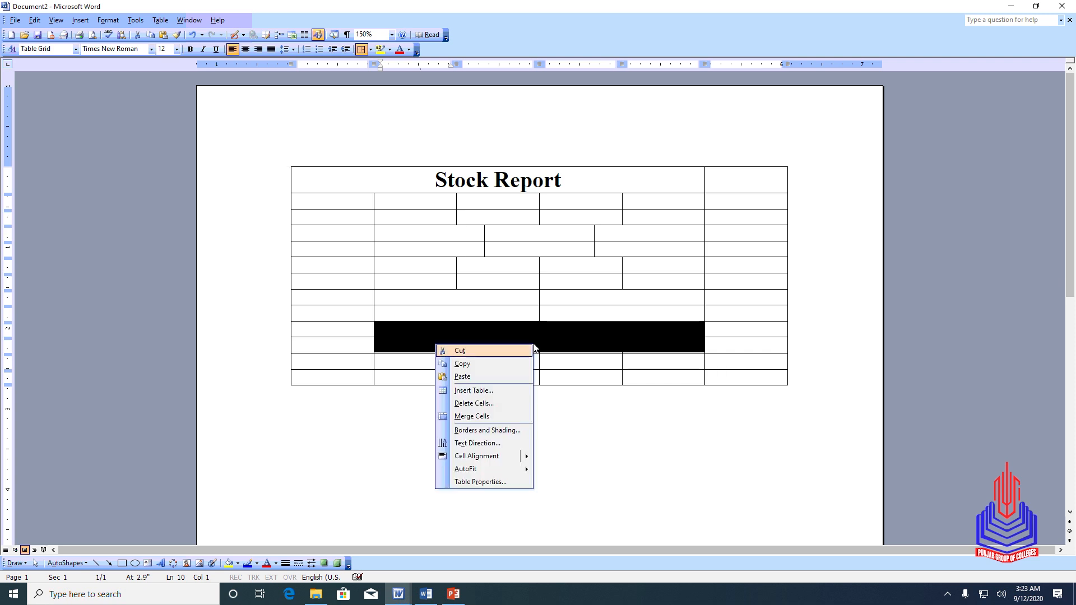
key("Down")
key("Down")
key("Down")
key("Down")
key("Down")
key("Return")
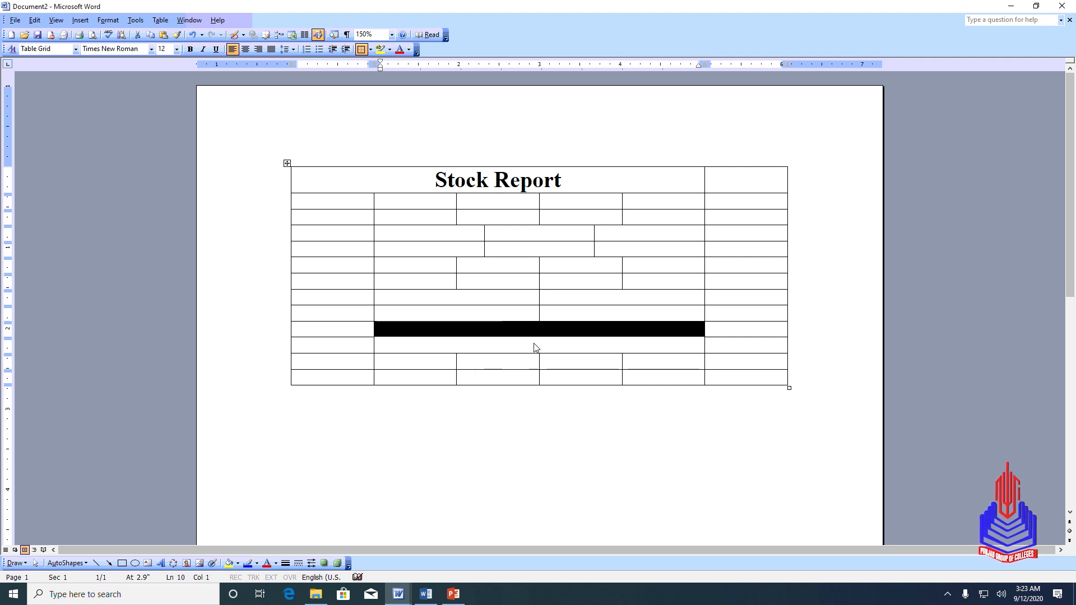
Step: Split the merged cell spanning the tenth and eleventh rows into 3 columns and 2 rows
right_click(539, 339)
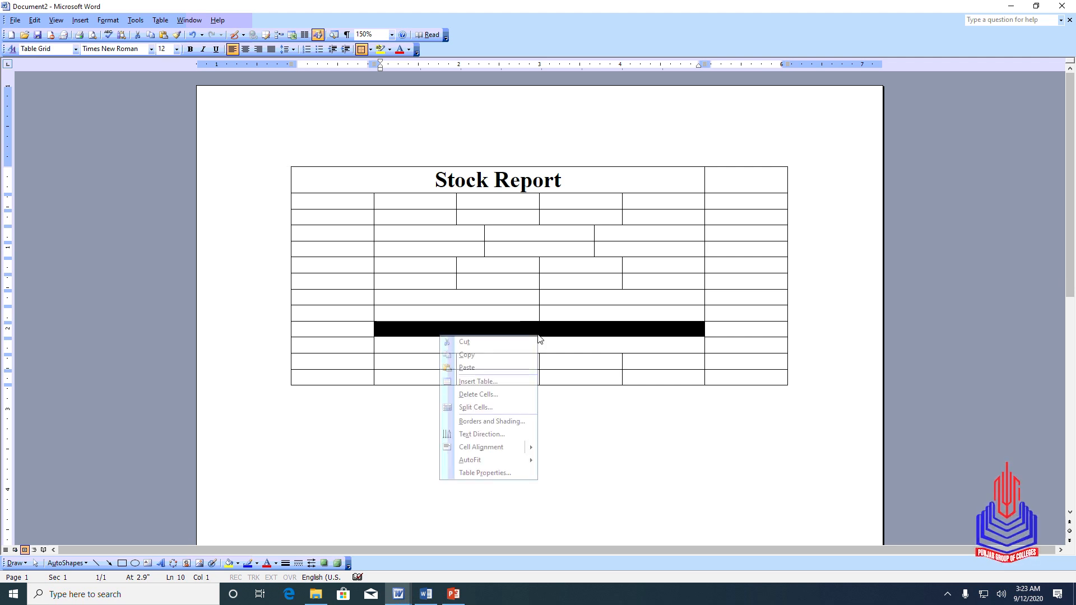
left_click(493, 408)
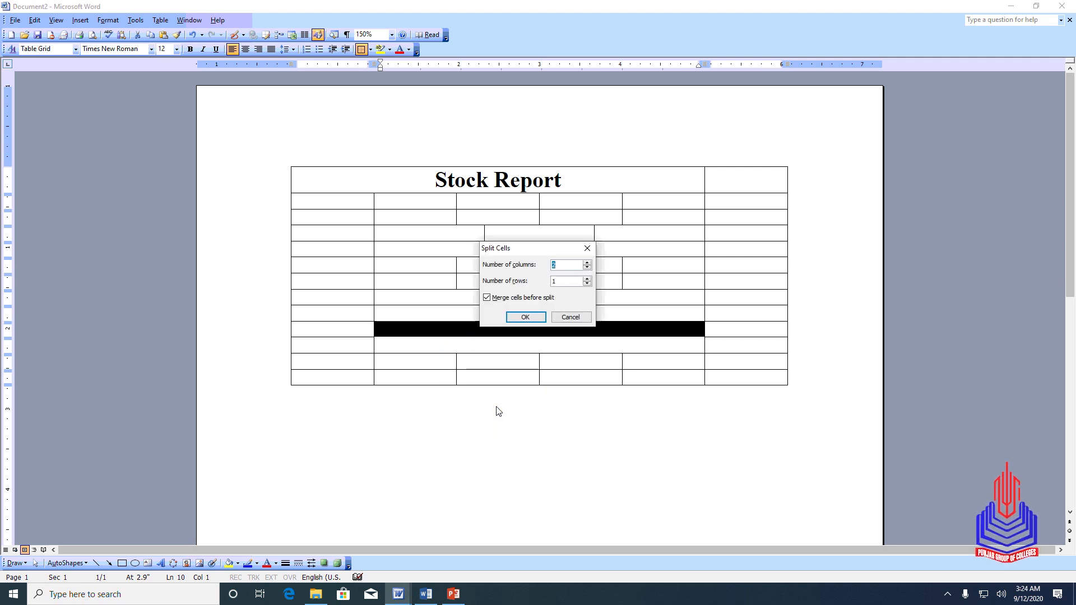
type("3")
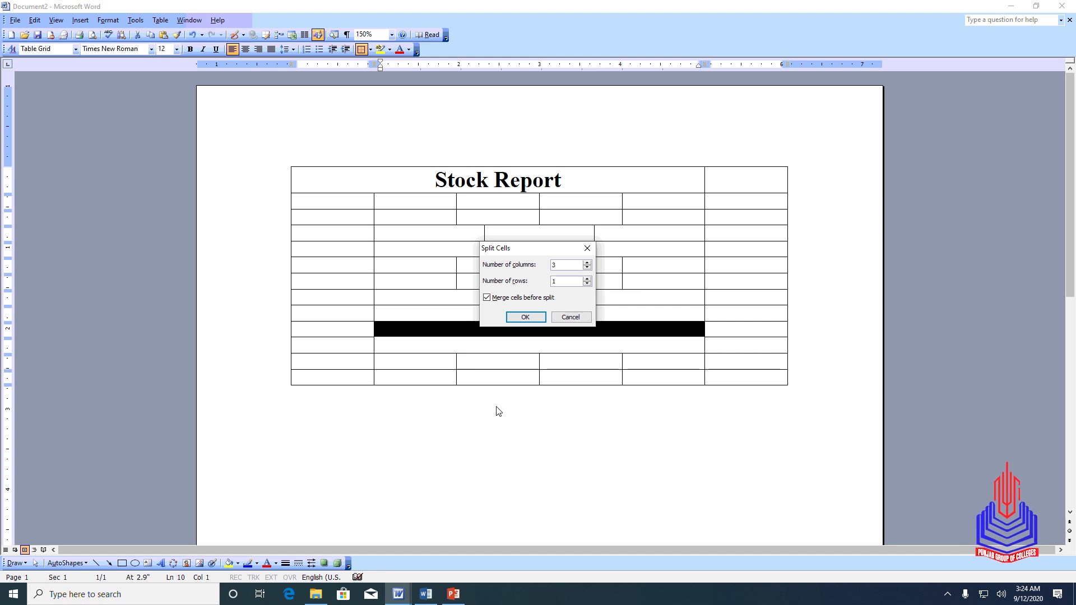
type("2")
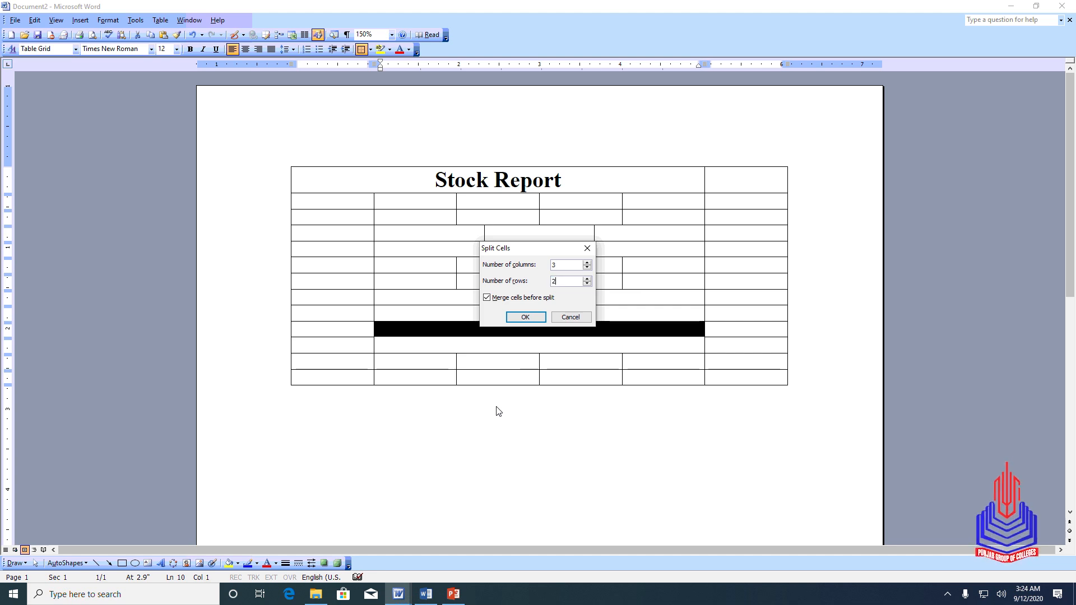
key("Return")
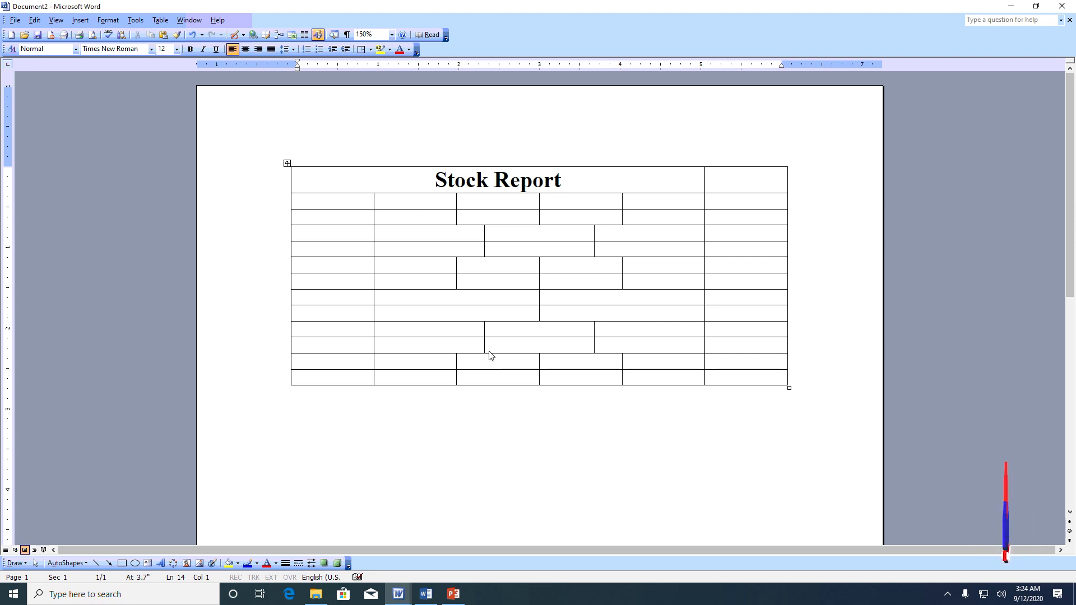
left_click_drag(423, 205, 628, 384)
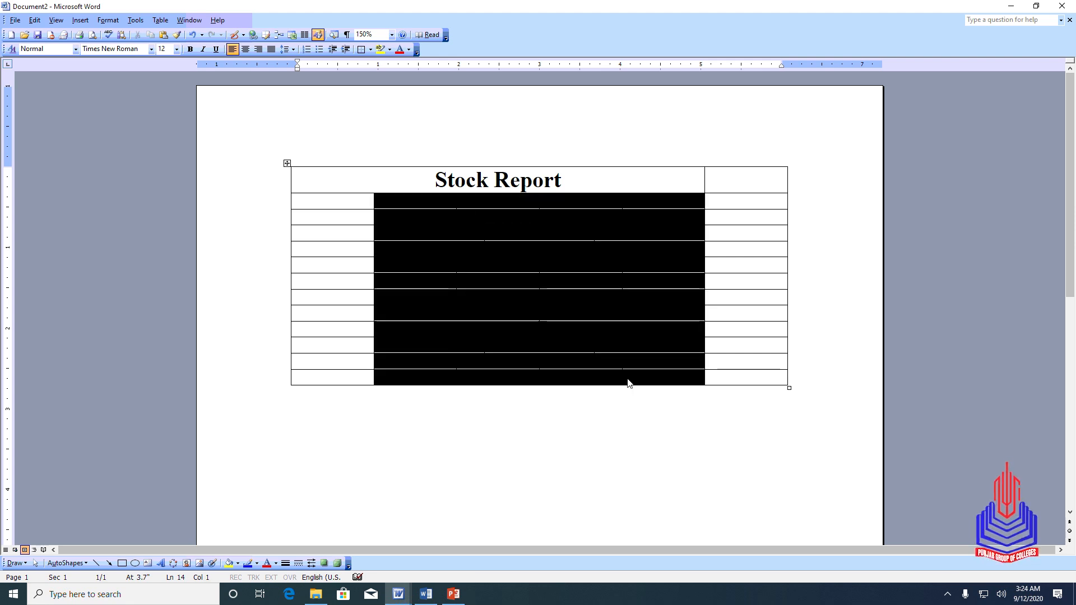
left_click(621, 427)
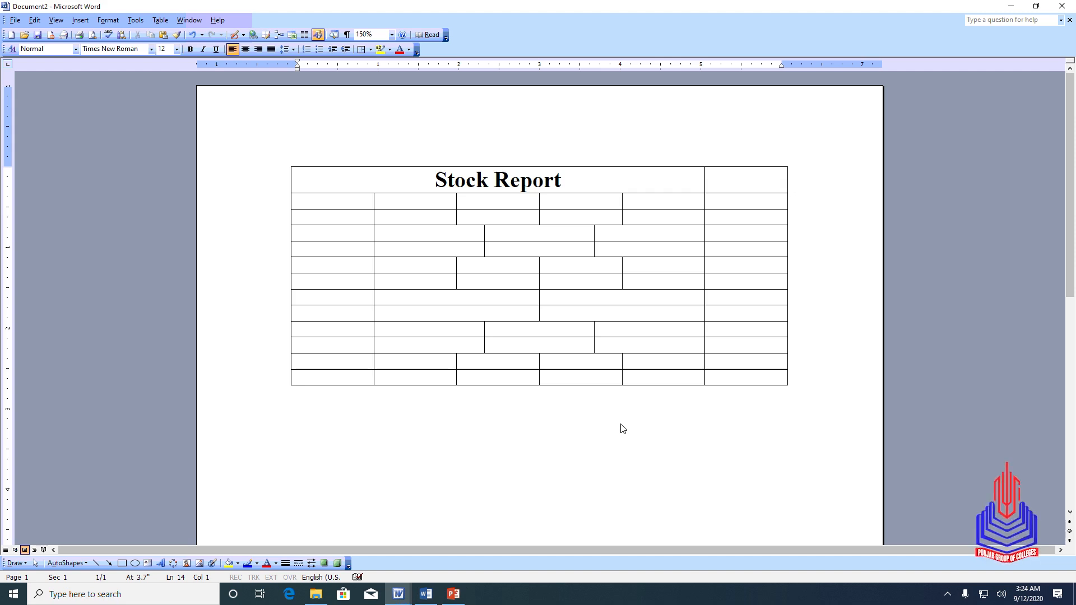
left_click(424, 203)
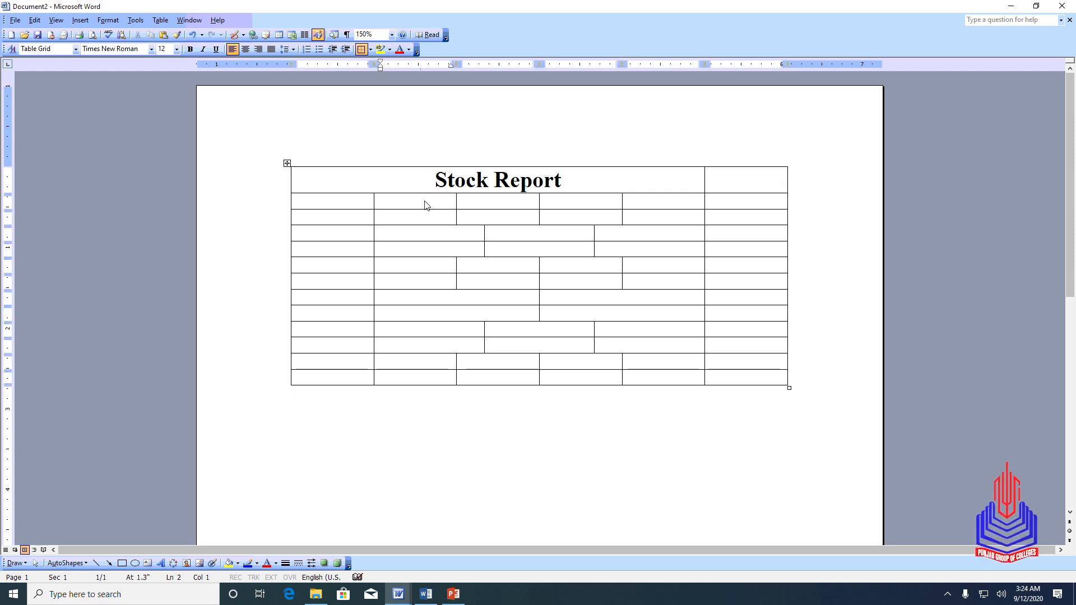
Step: Fill columns 2 to 5 of the table's second row with P1, PII, PII and Others
type("P1")
key("Tab")
type("P")
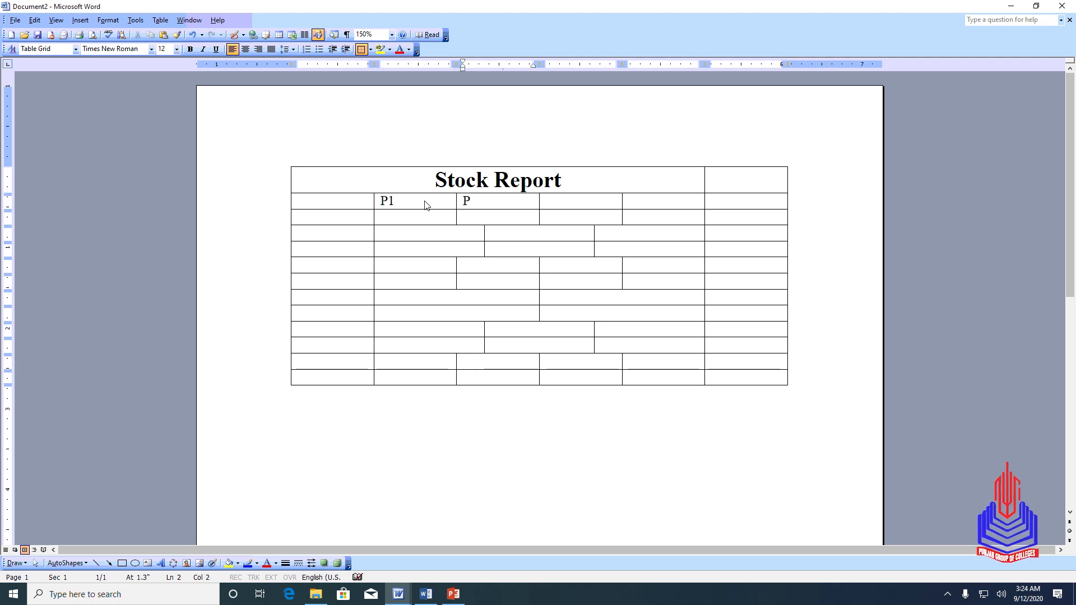
type("II")
key("Tab")
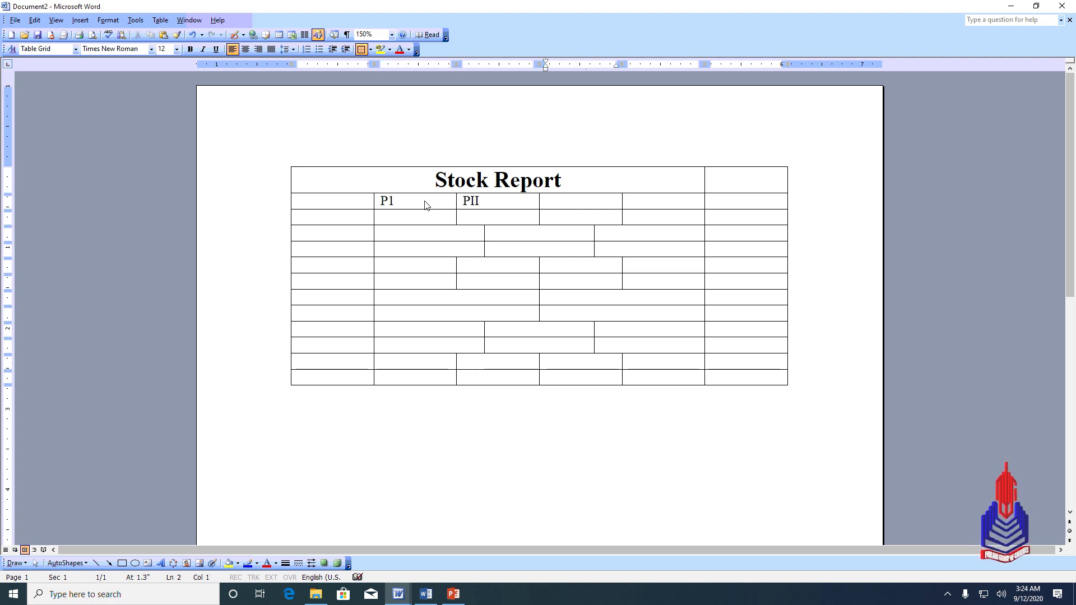
type("PII")
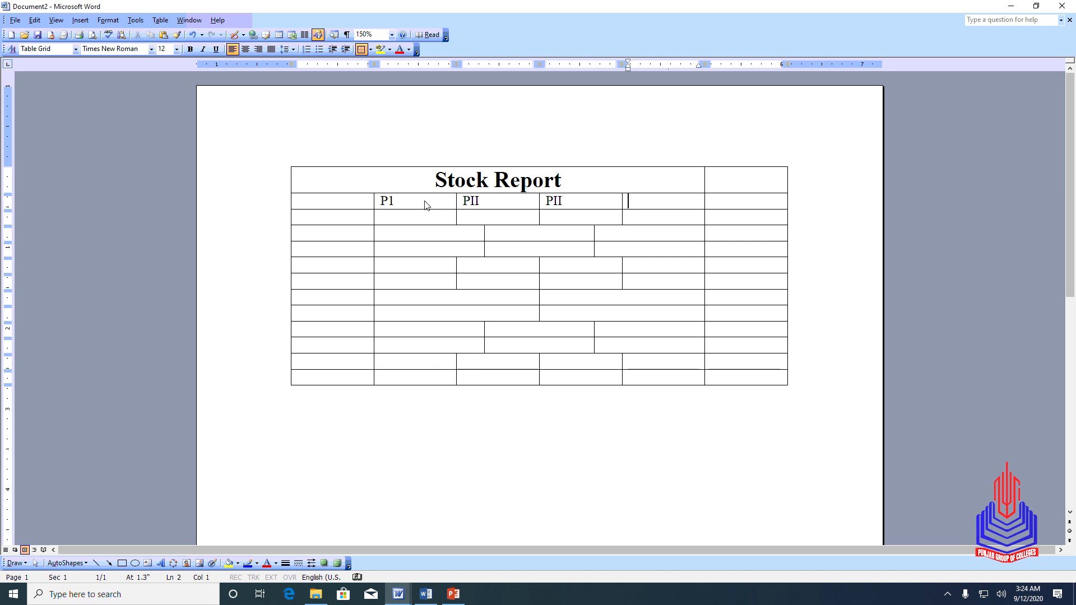
type("Others")
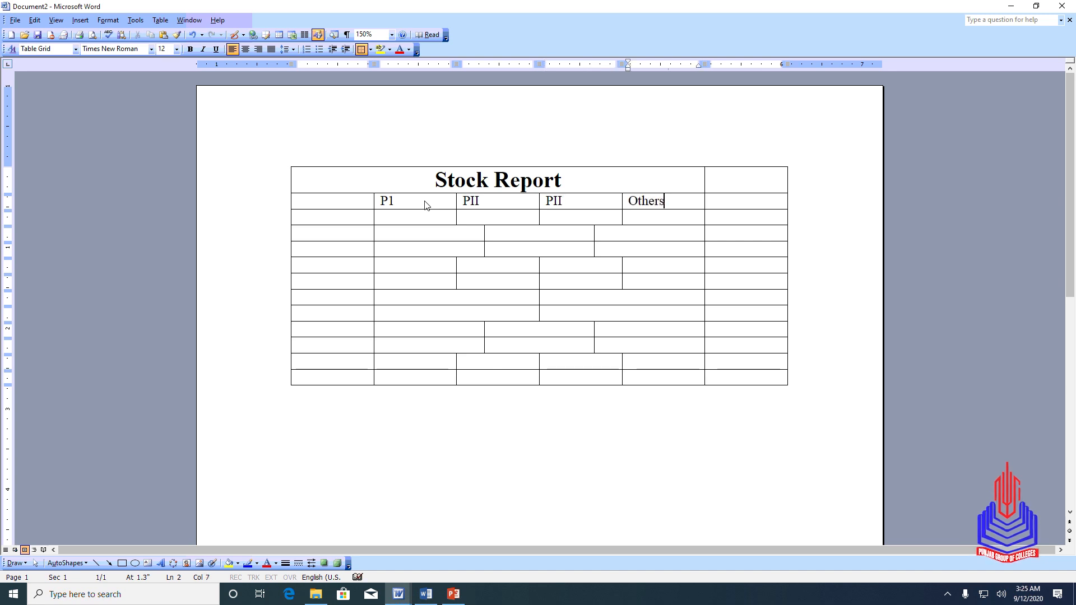
Step: Fill the three split cells in the table's fourth row with 64MB, 128MB and 256MB
key("Down")
key("Down")
key("Left")
key("Left")
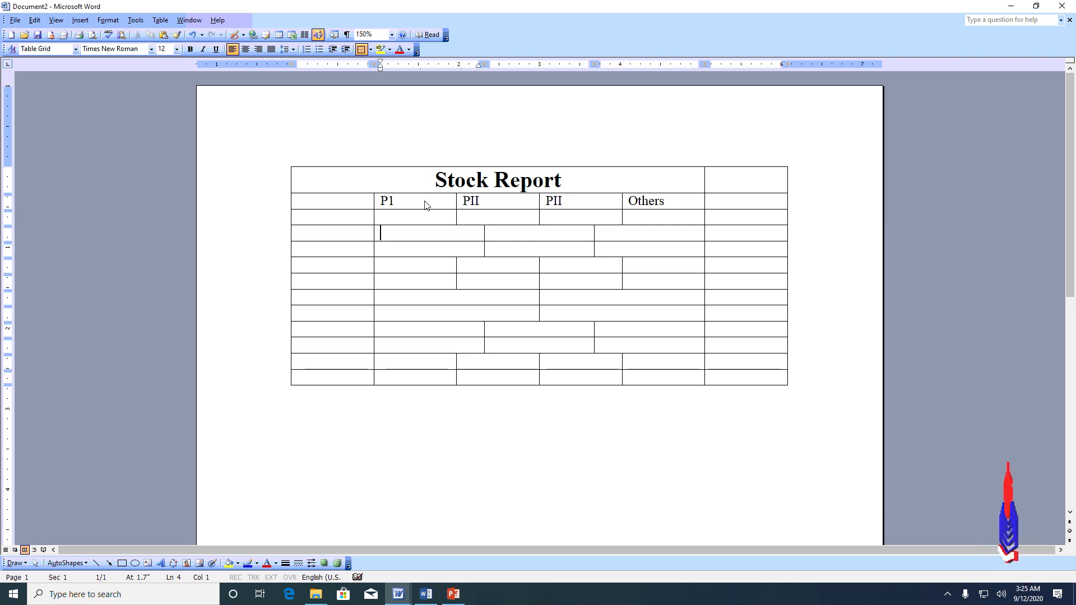
type("64")
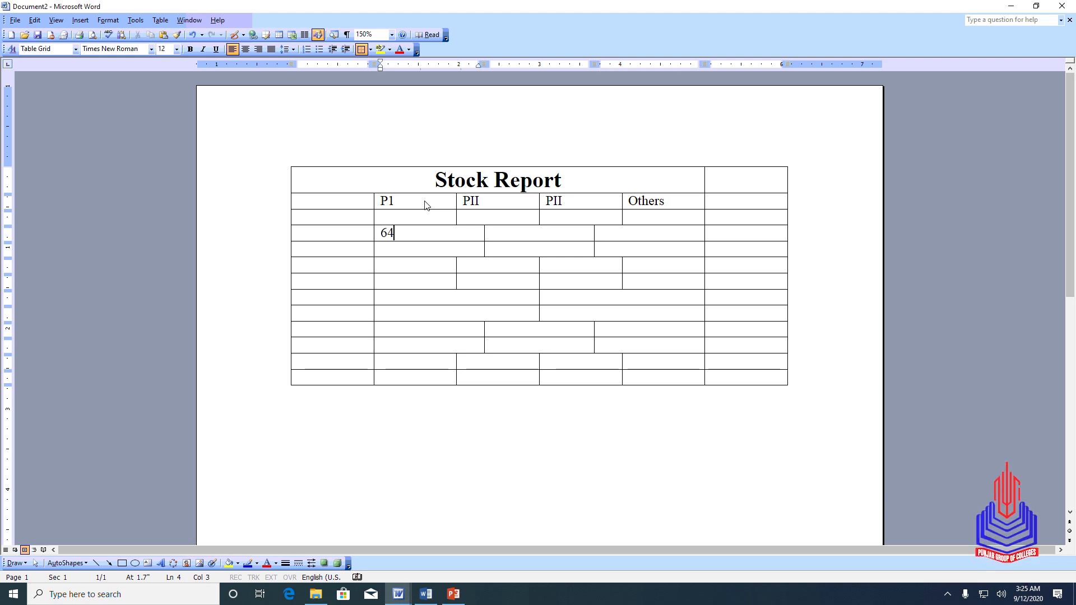
type("MB")
key("Tab")
type("128MB")
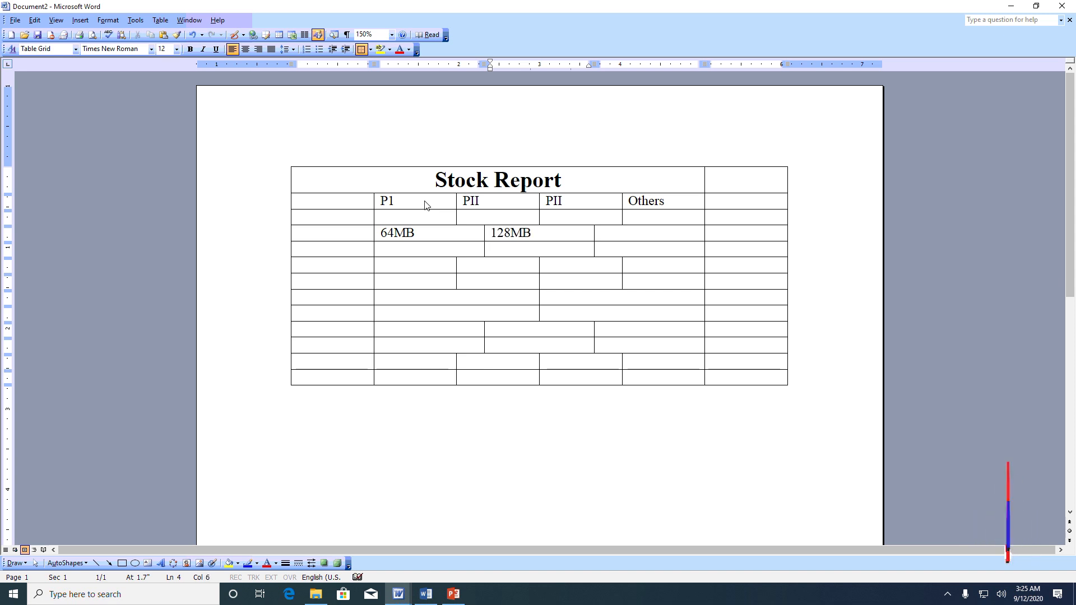
key("Tab")
type("256MB")
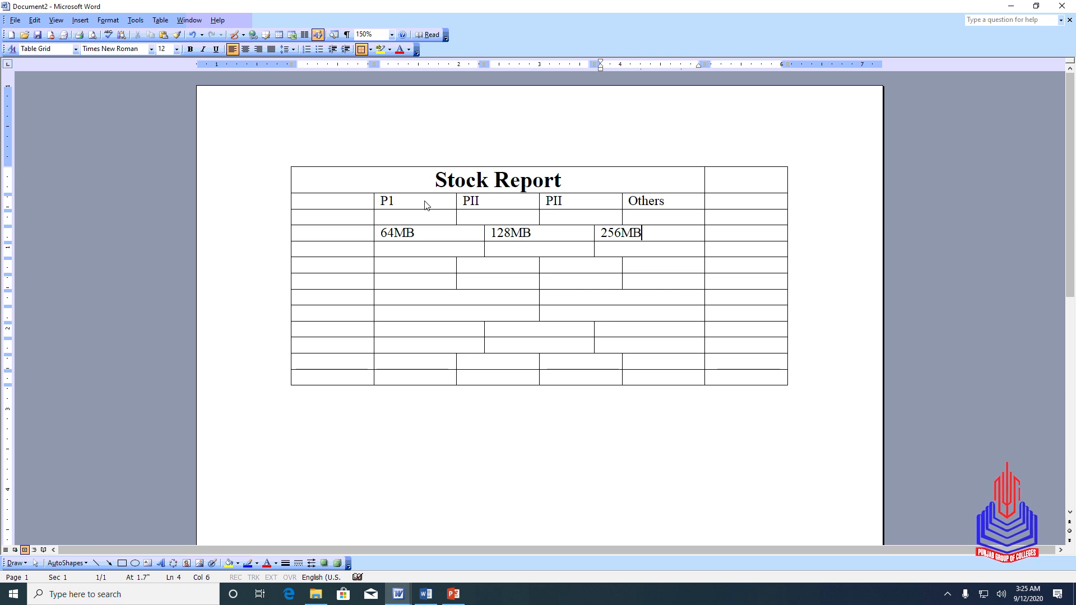
Step: Fill columns 2 to 5 of the table's sixth row with Intel, Acer, Compaq and Others
key("Down")
key("Down")
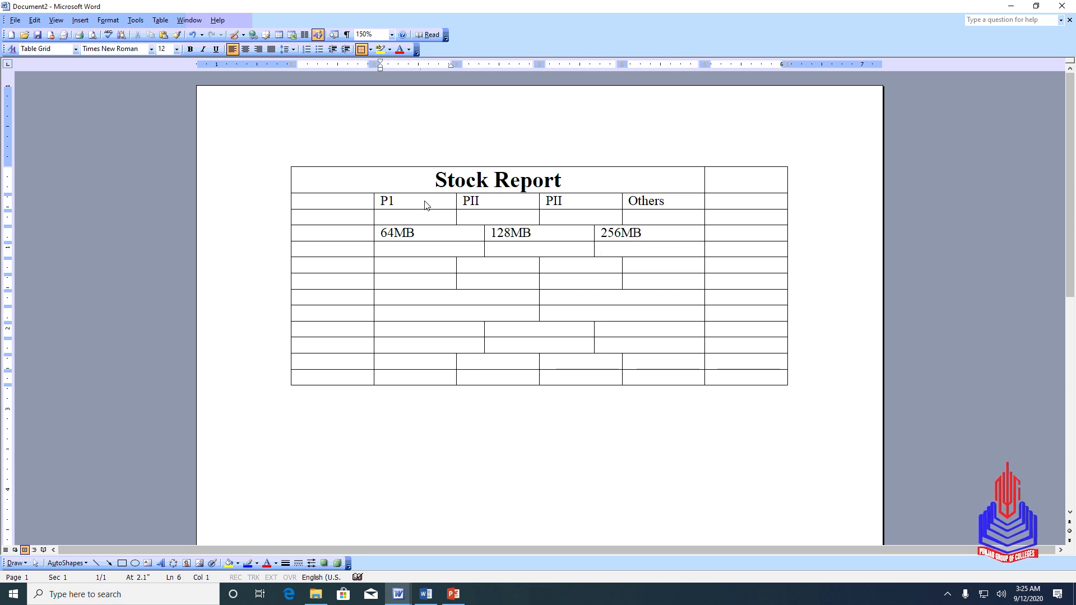
key("Left")
type("Intel")
key("Tab")
type("Acer ")
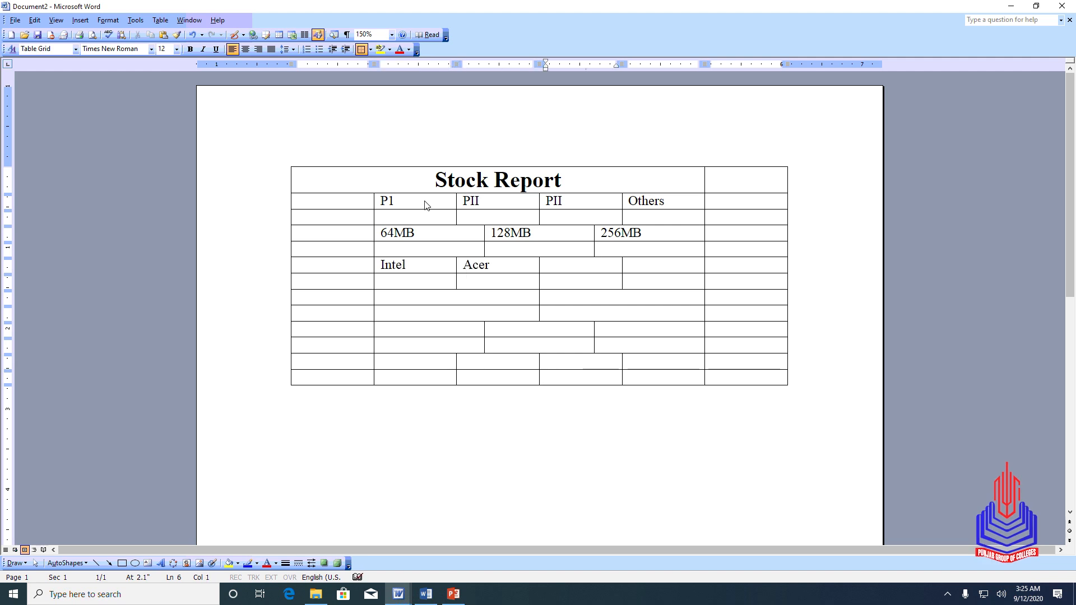
type("Compaq")
key("Tab")
type("Oth")
Step: Enter AT and ATX in the two split cells of the table's eighth row
key("Down")
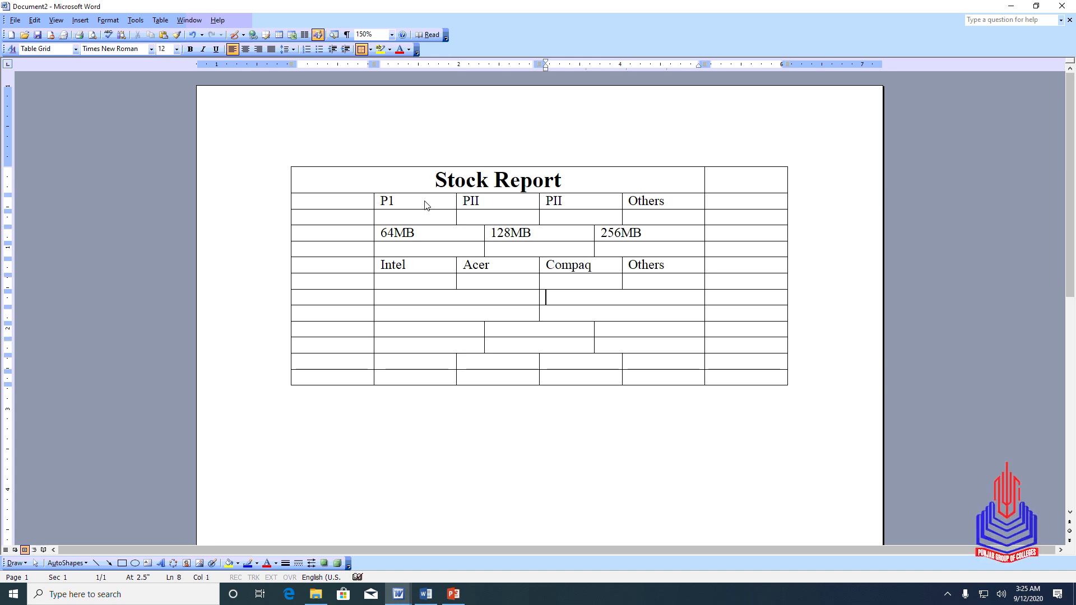
key("Left")
type("AT")
key("Tab")
type("ATX")
Step: Fill the three split cells in the table's tenth row with PS-1, Ps-2 and Others
key("Down")
key("Down")
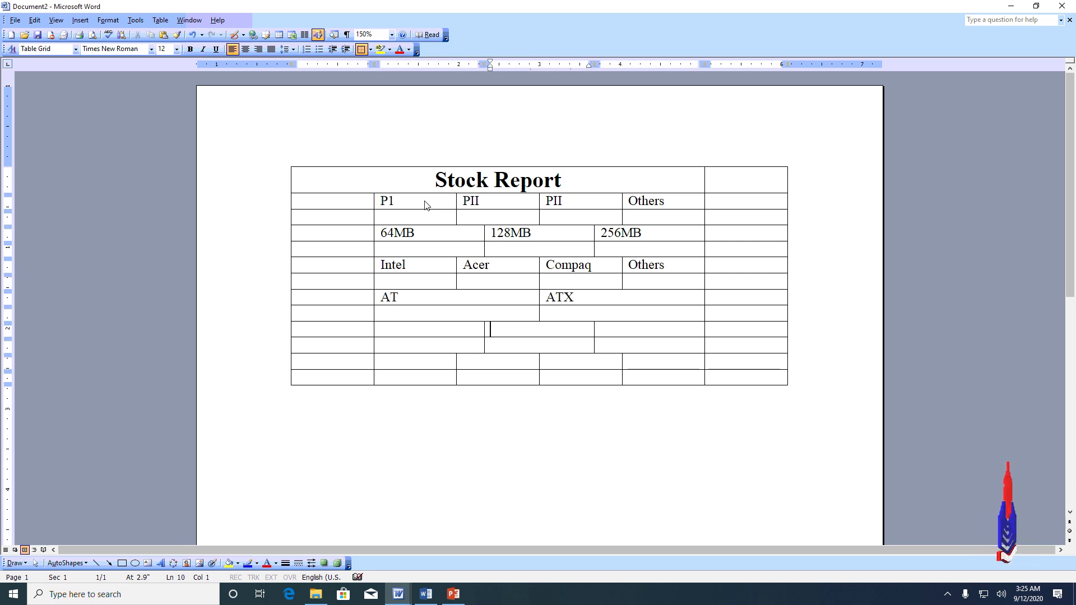
type("PS-1")
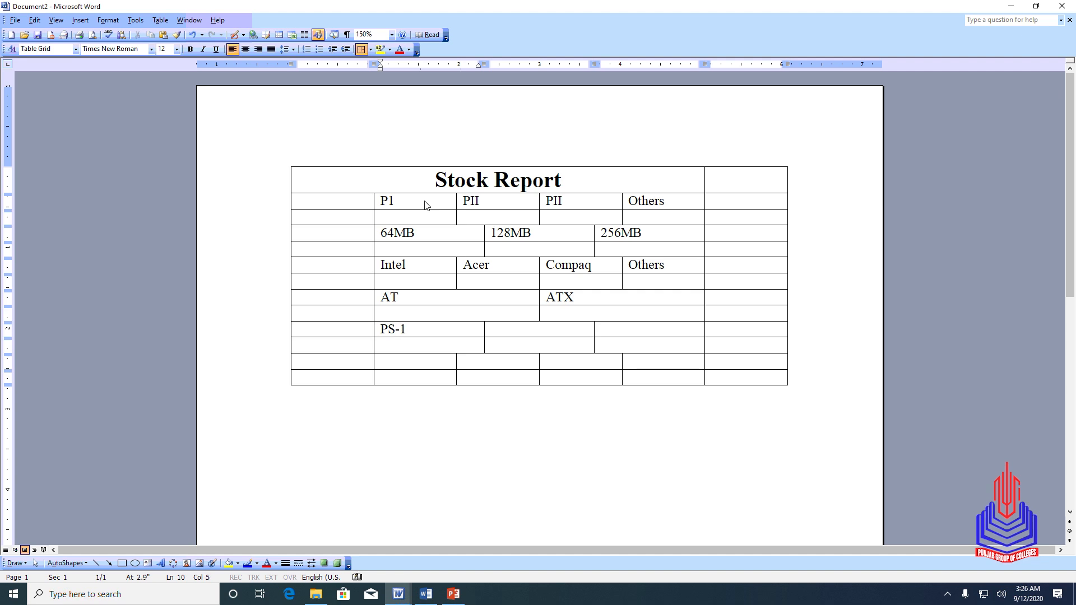
key("Tab")
type("Ps-2")
key("Tab")
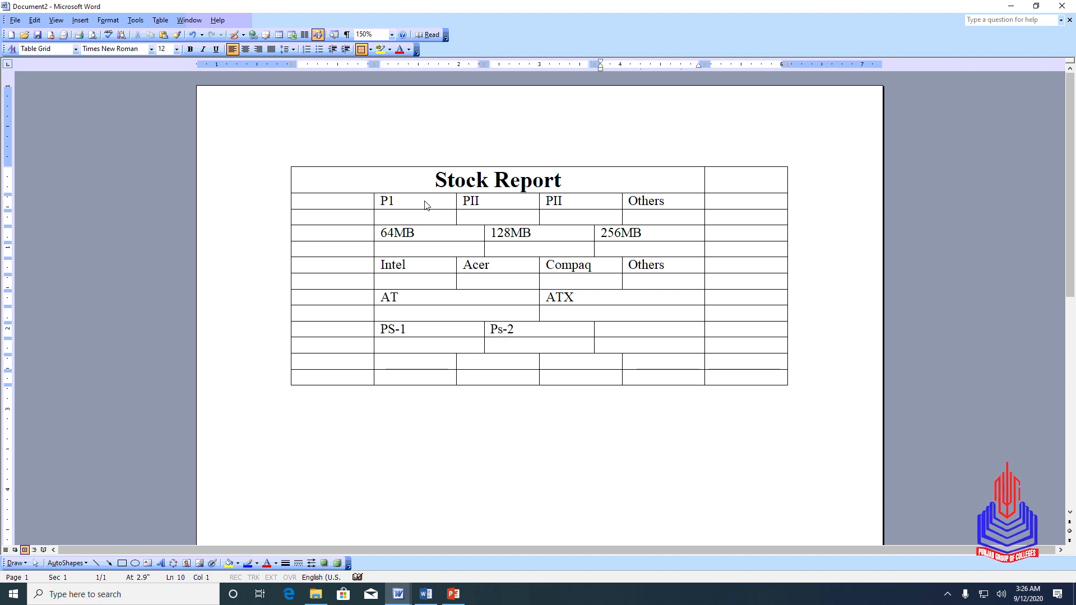
type("Others")
Step: Fill columns 2 to 5 of the table's twelfth row with Type 1, Type 2, Type 3 and Others
key("Down")
key("Down")
key("Left")
key("Left")
key("Left")
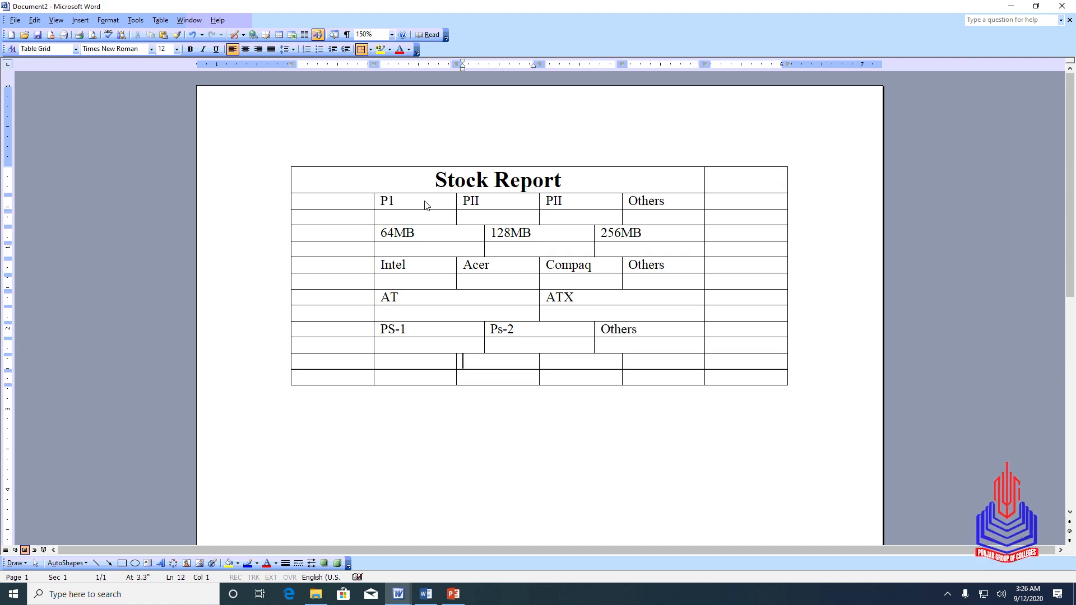
type("Type 1")
key("Tab")
type("Type 2")
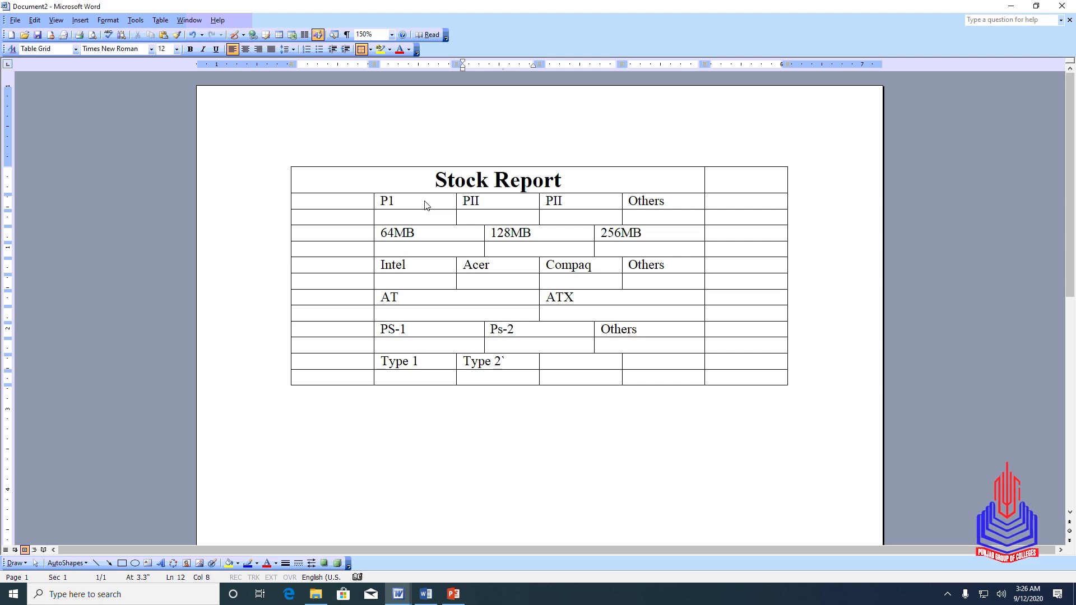
key("Tab")
type("Type 3")
key("Tab")
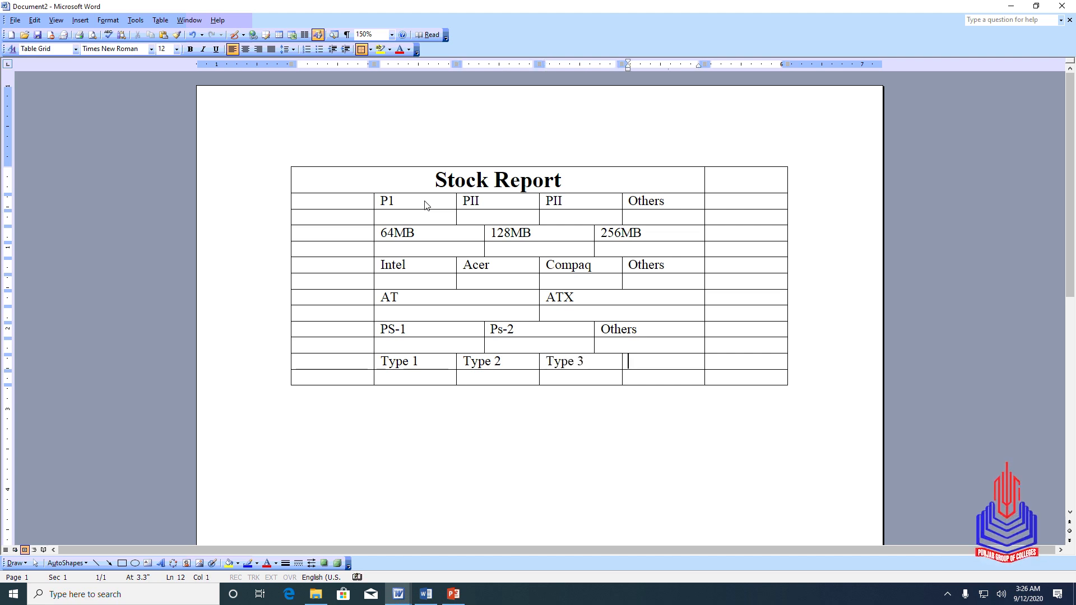
type("others")
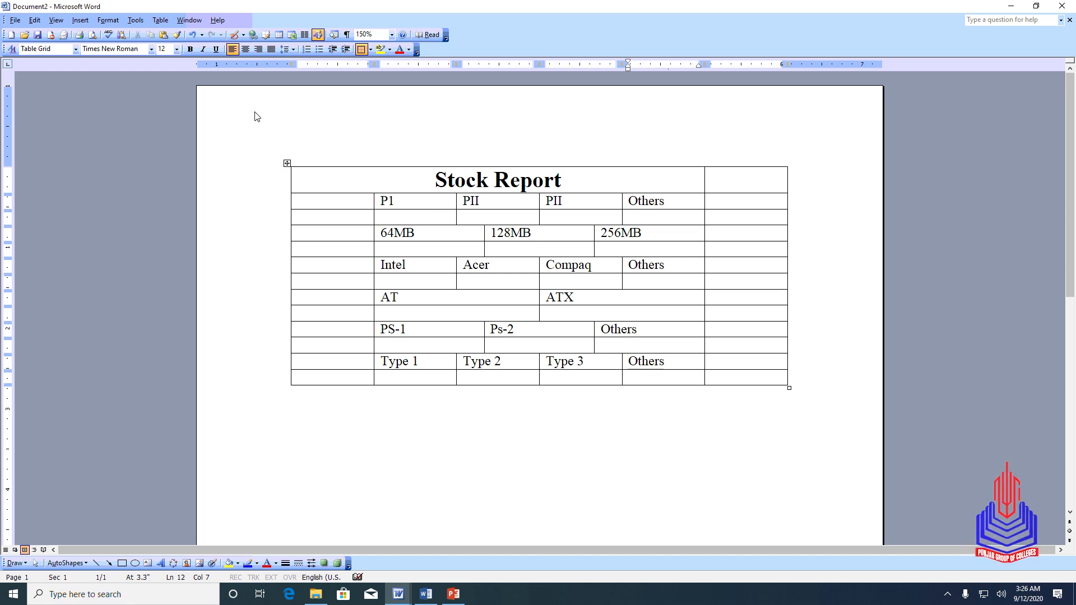
Step: Enter Processor, Ram and Motherboard in the first column's third, fifth and seventh rows
left_click(322, 219)
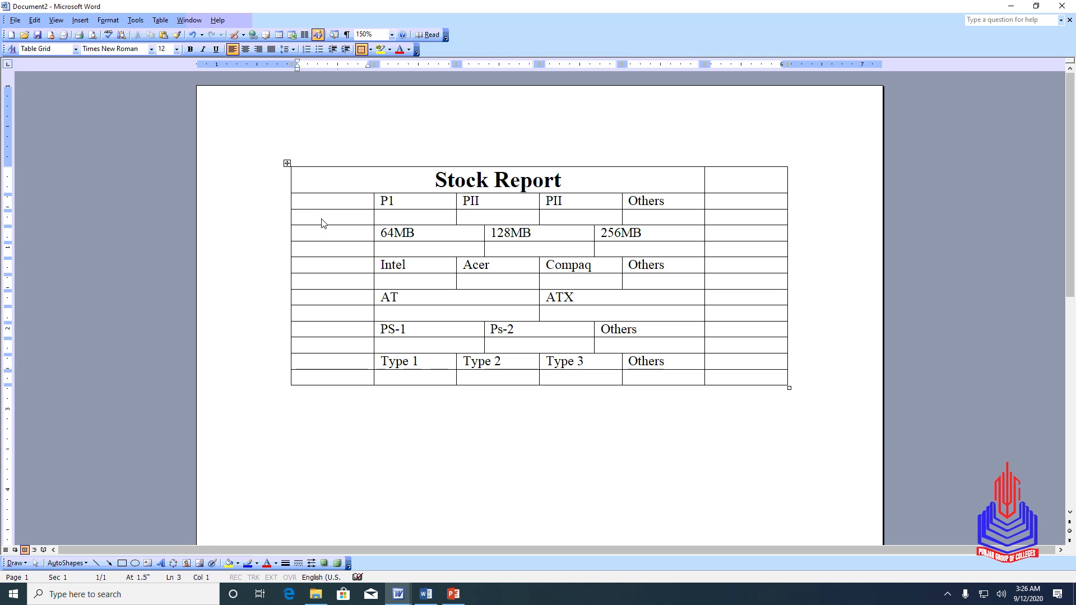
type("Proc")
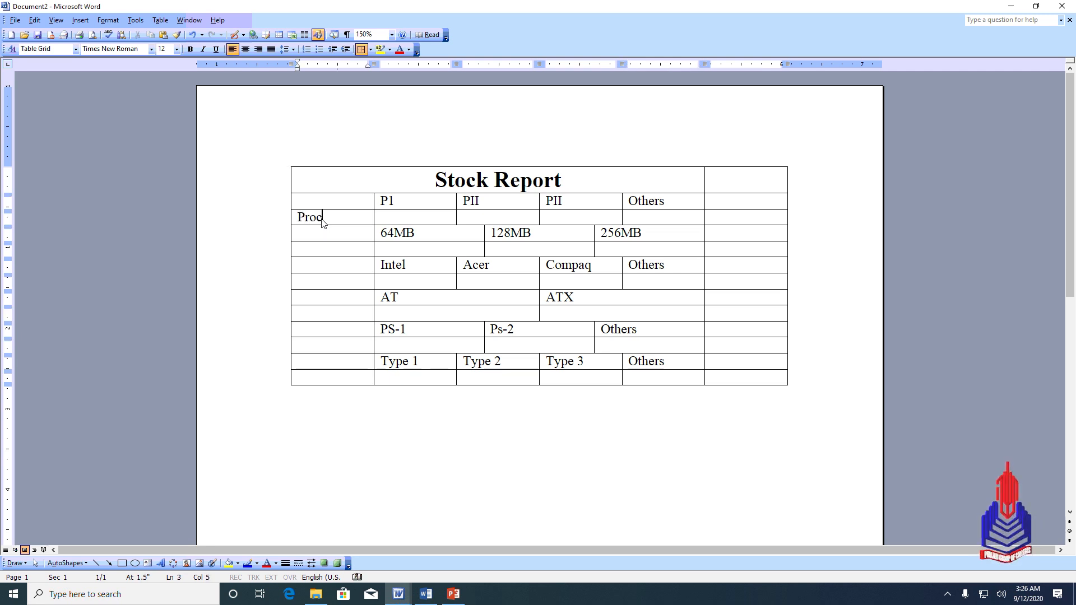
key("Return")
key("Down")
key("Down")
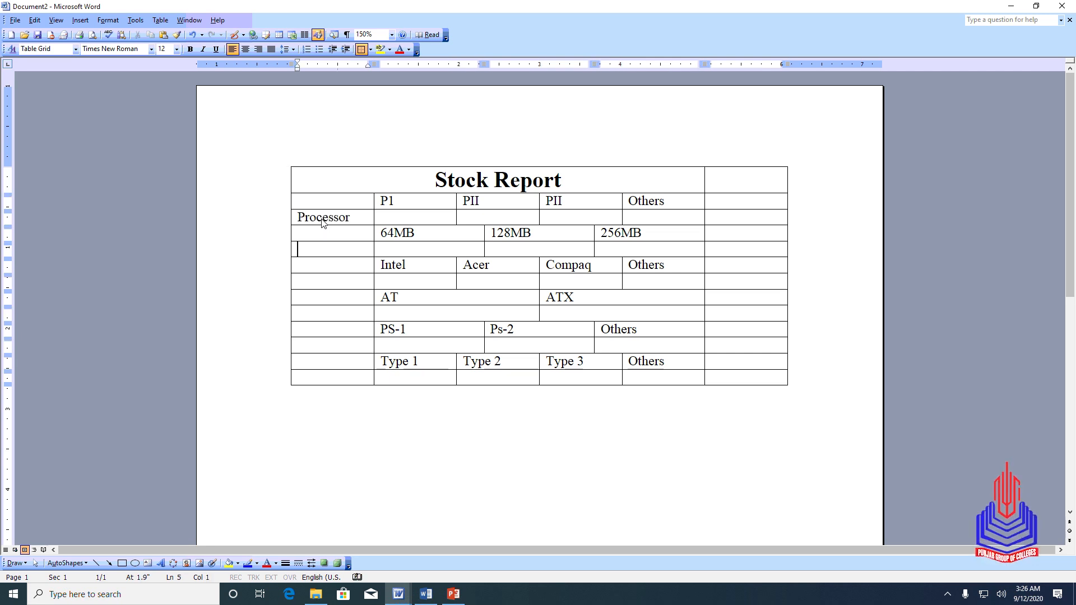
type("Ram")
key("Down")
key("Down")
type("Motherboard")
Step: Enter Casing, Keyboard and Mouse in the first column's ninth, eleventh and thirteenth rows, and Total in the last cell of the title row
key("Down")
key("Down")
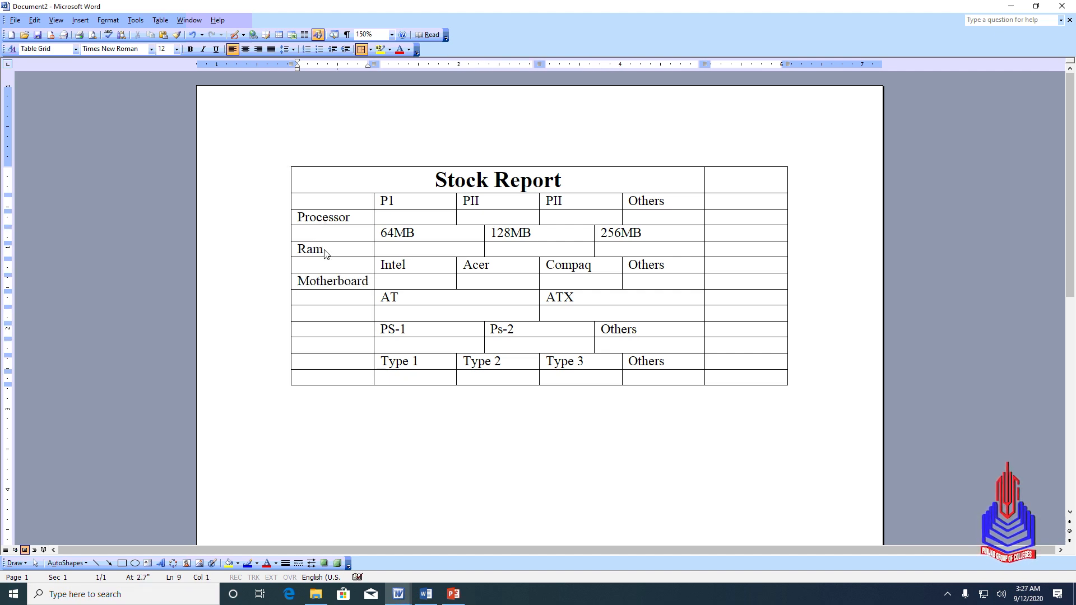
type("Casing")
key("Down")
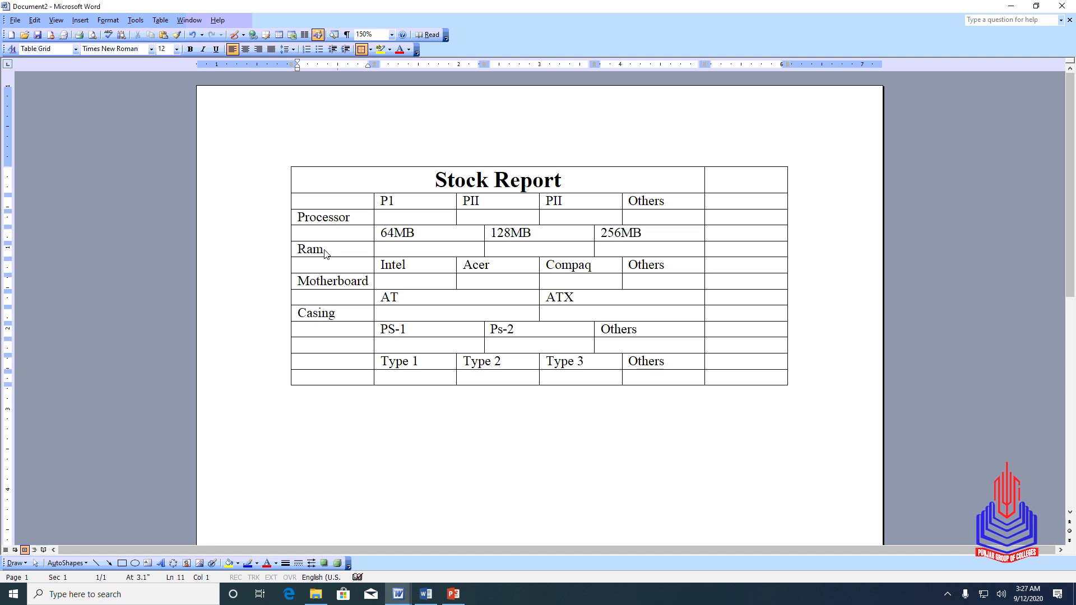
type("Keyboard")
key("Down")
key("Down")
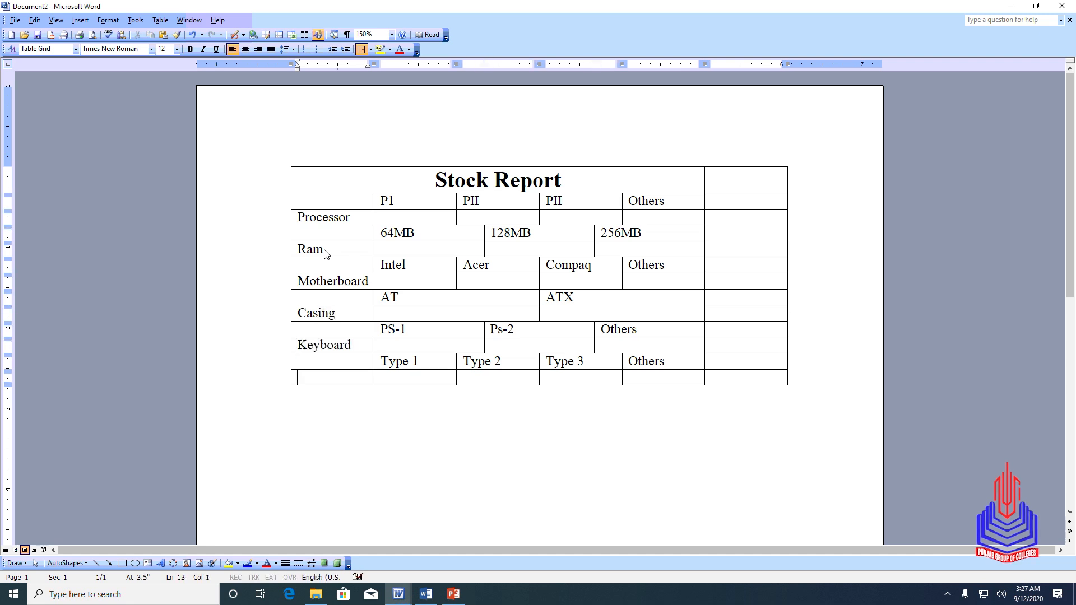
type("use")
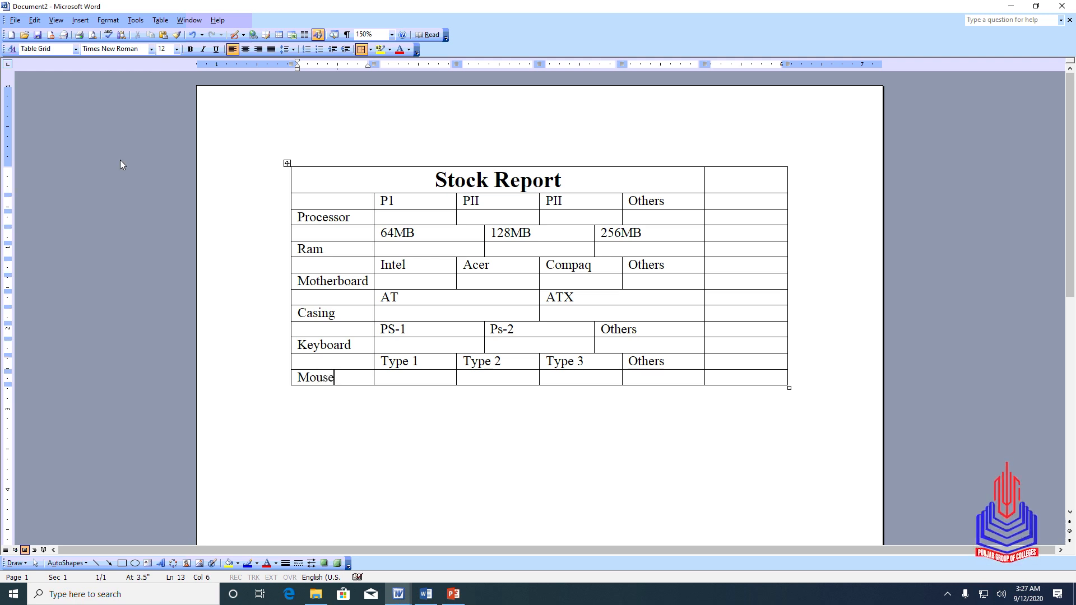
left_click(721, 190)
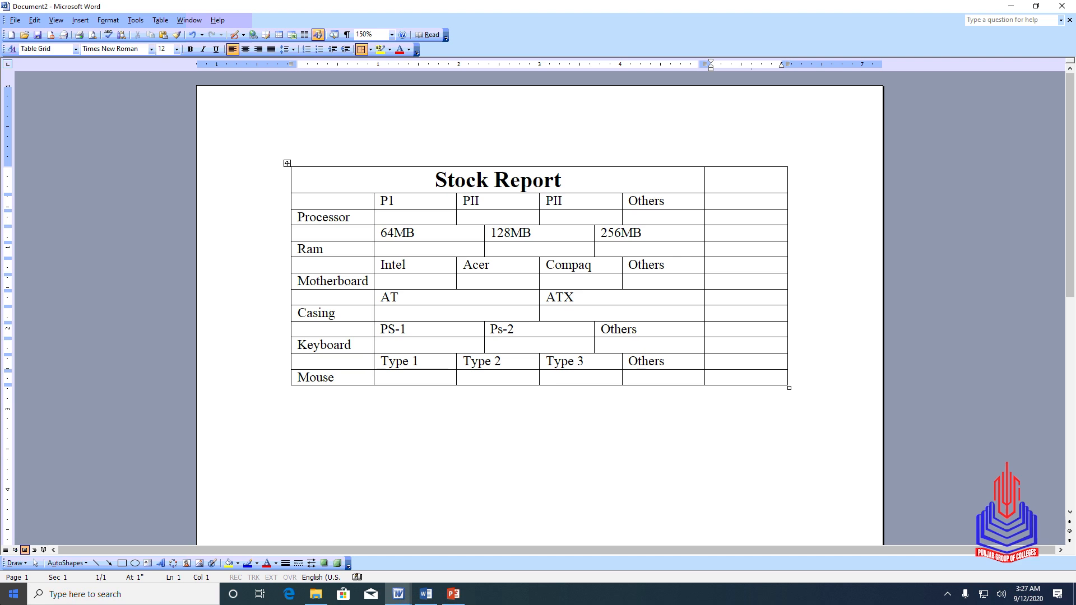
type("Total")
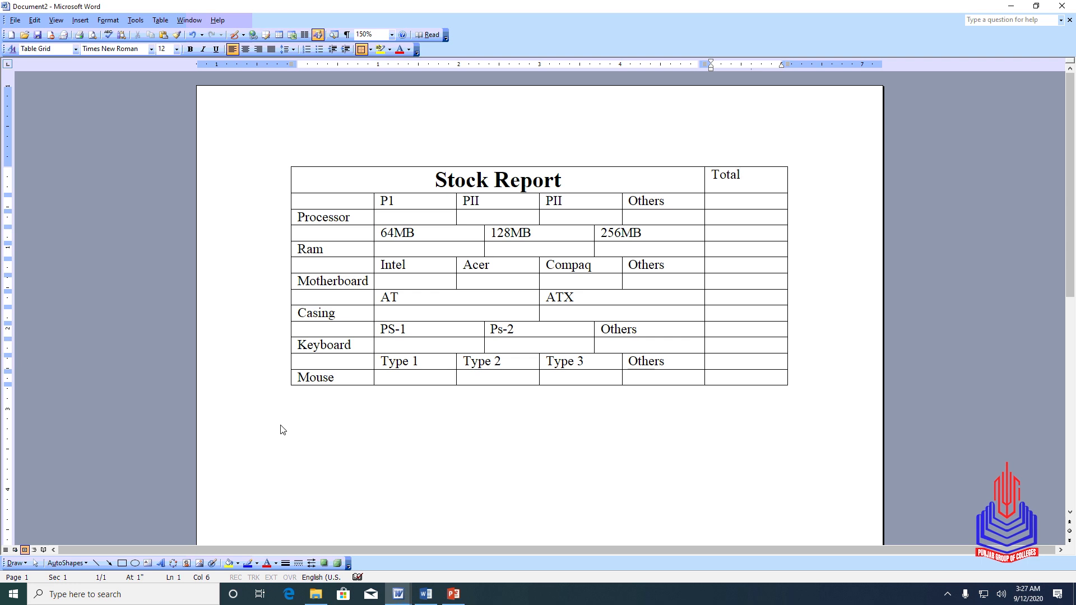
Step: Centre the contents of all table cells both horizontally and vertically
left_click(288, 163)
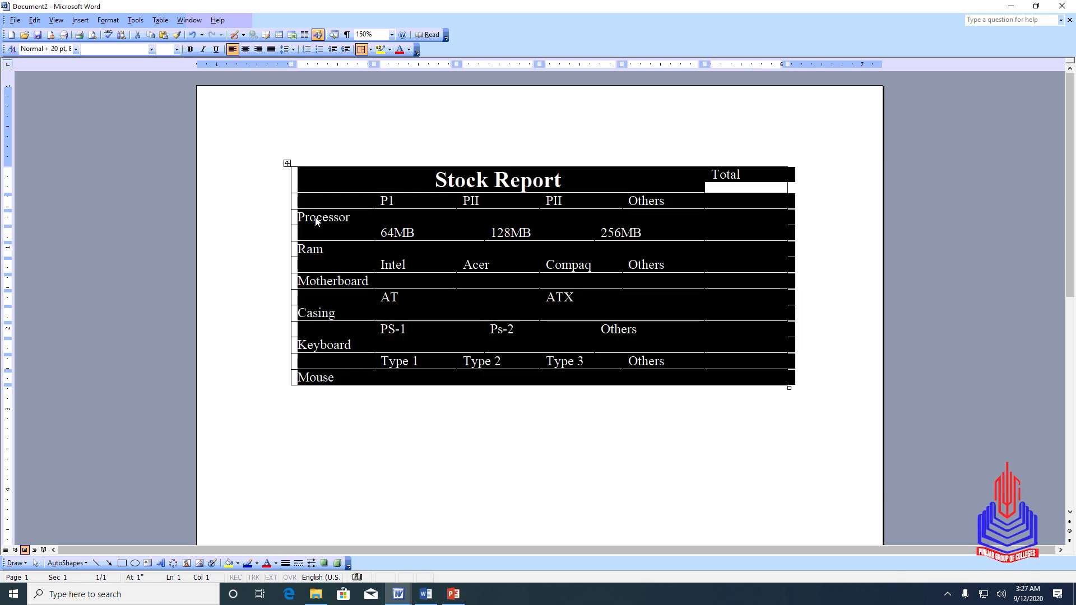
right_click(387, 319)
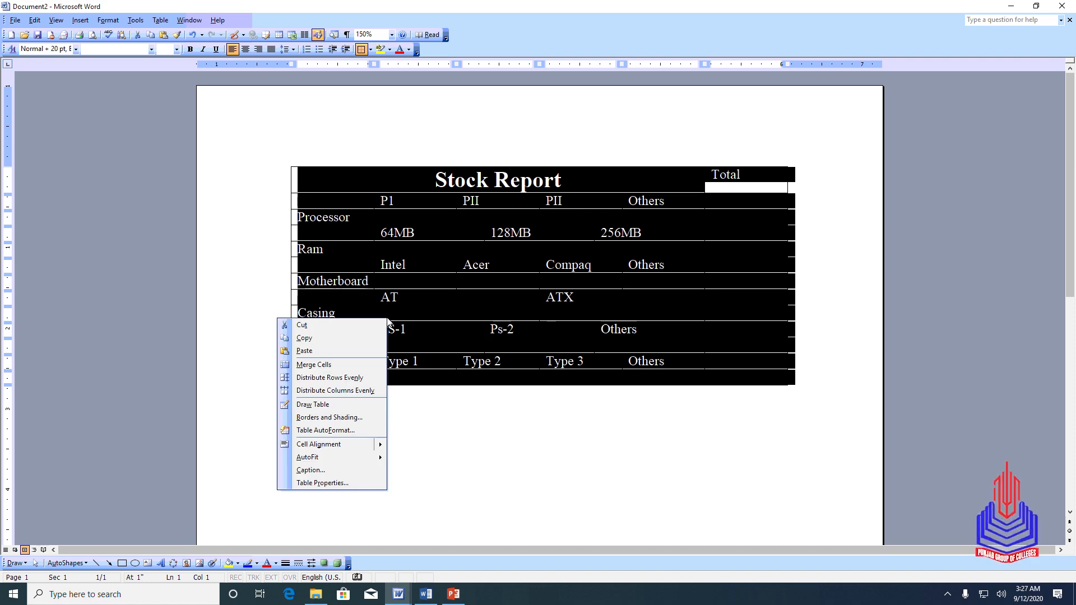
mouse_move(383, 447)
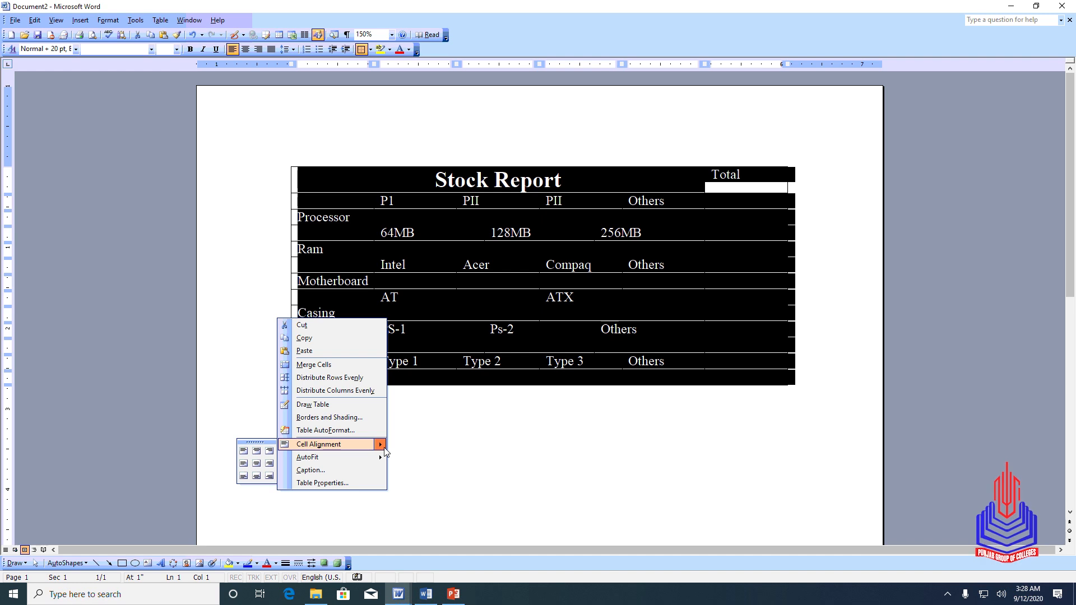
left_click(256, 464)
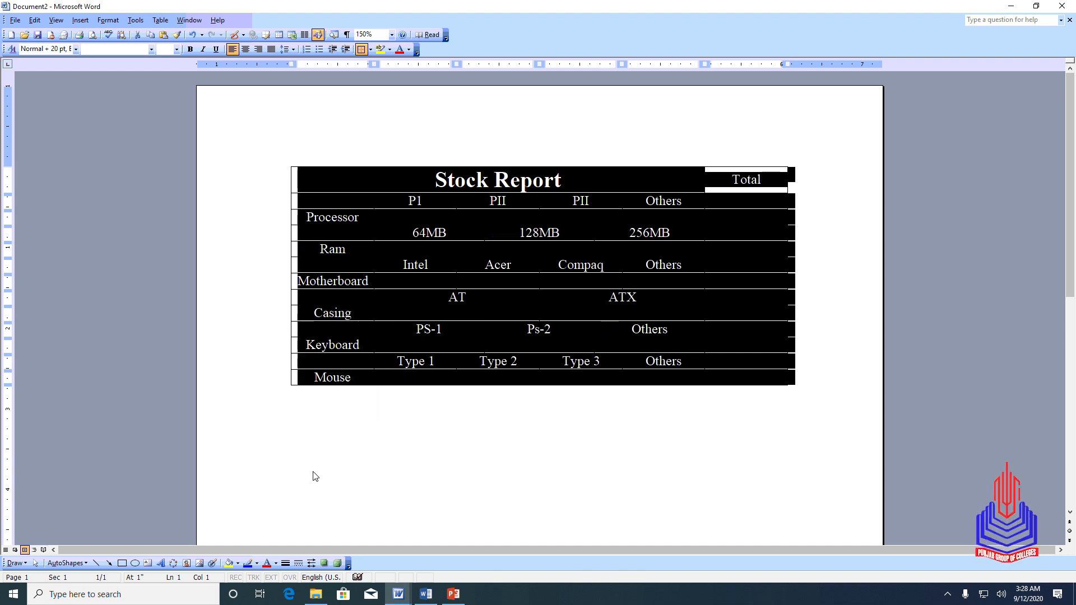
left_click(372, 478)
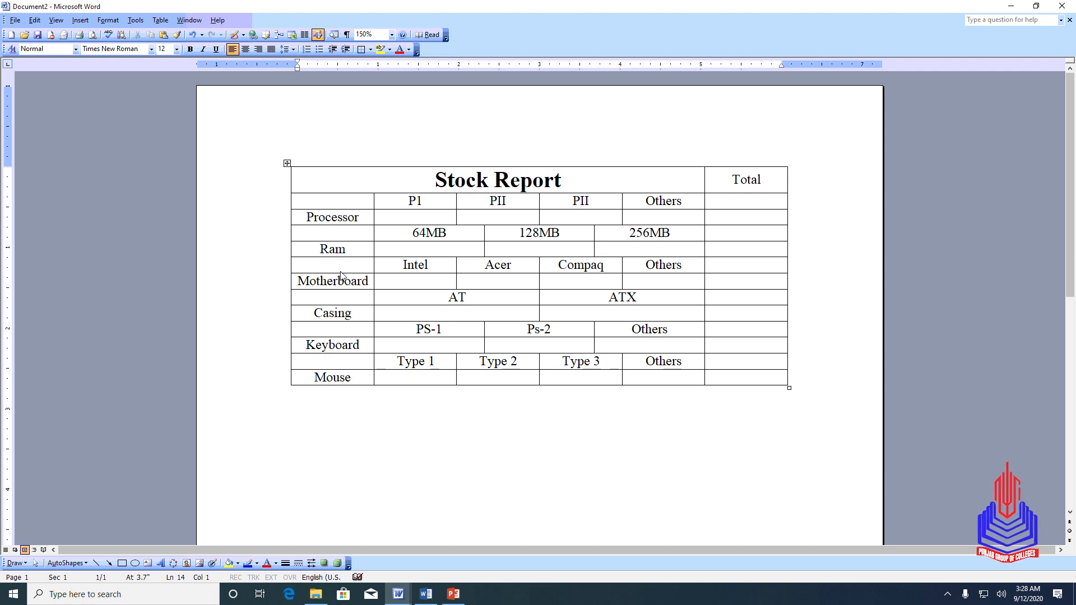
Step: Shade the Processor cell in the first column with a Gray-25% fill
left_click(307, 219)
left_click_drag(320, 248, 335, 249)
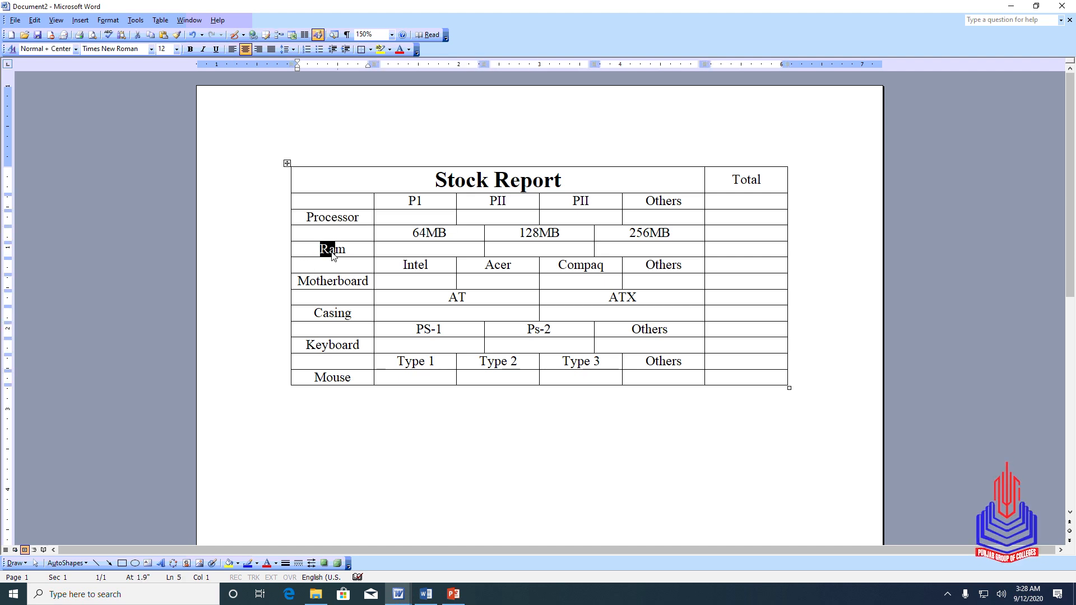
left_click(296, 223)
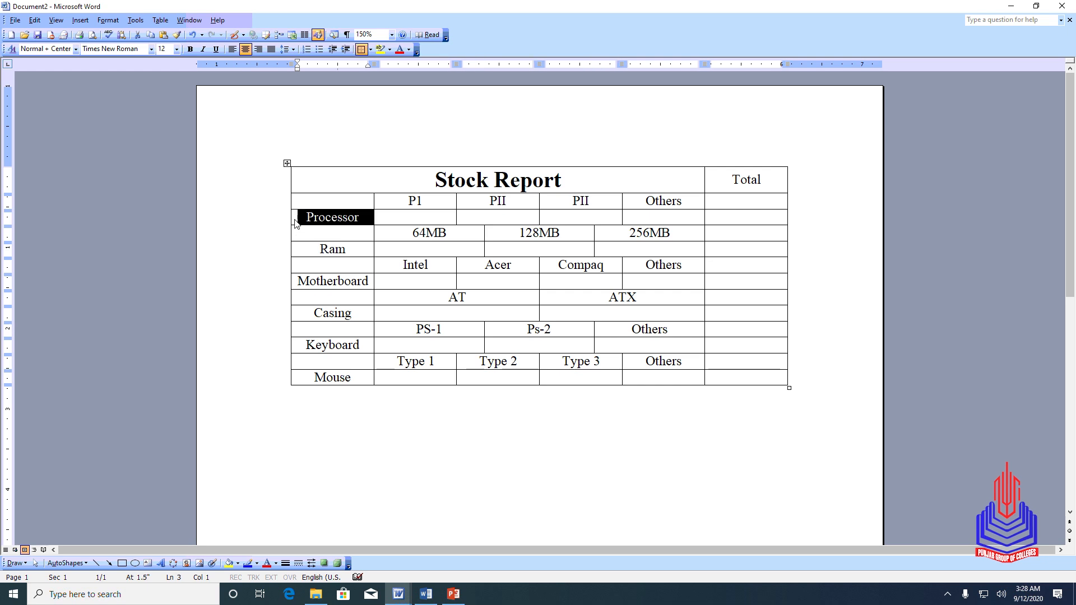
right_click(296, 223)
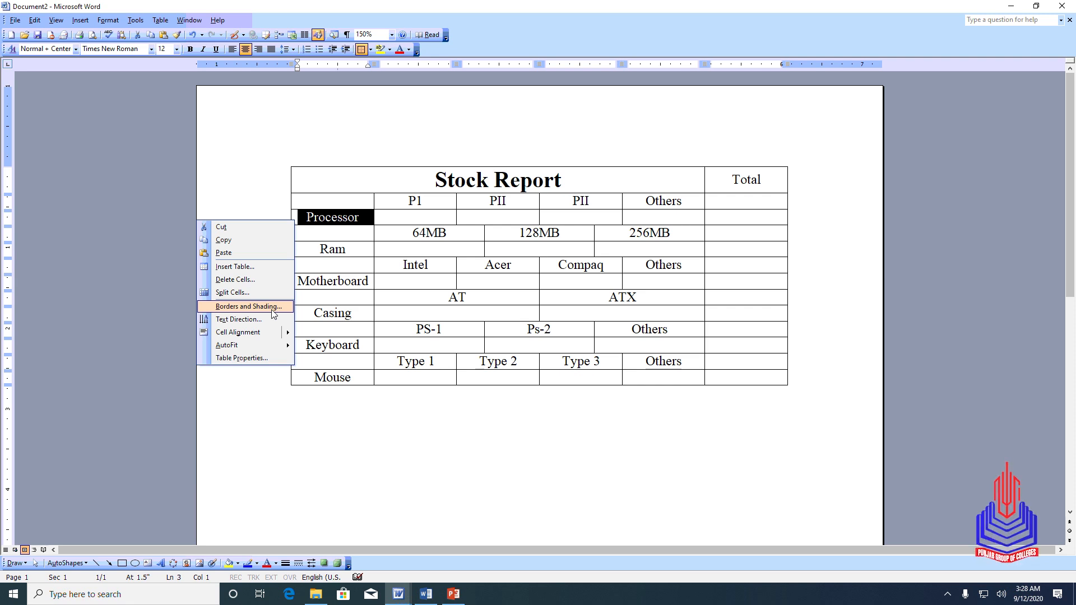
left_click(249, 306)
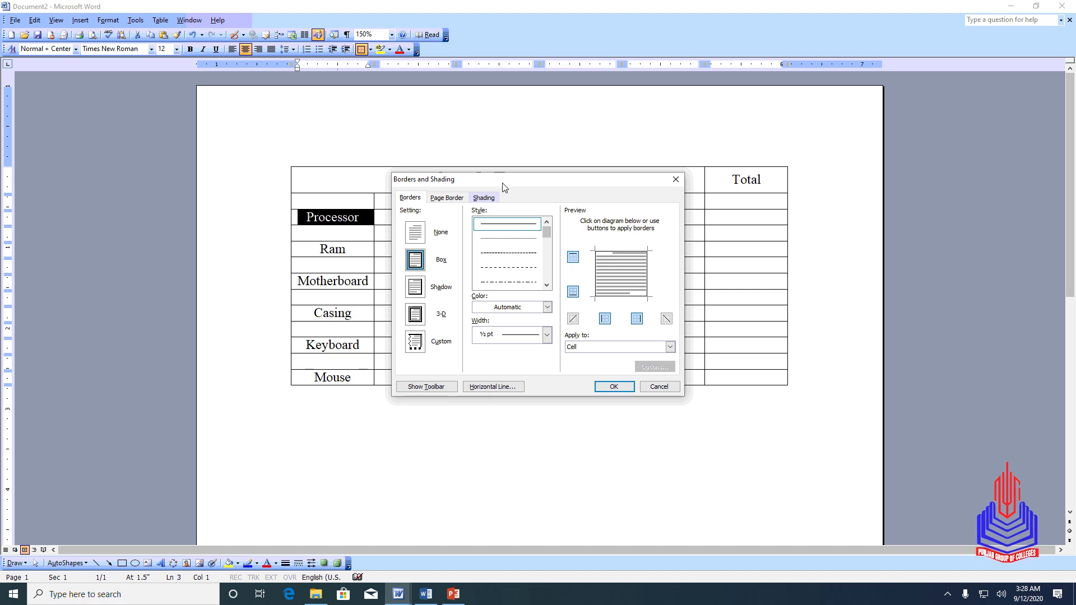
left_click(478, 199)
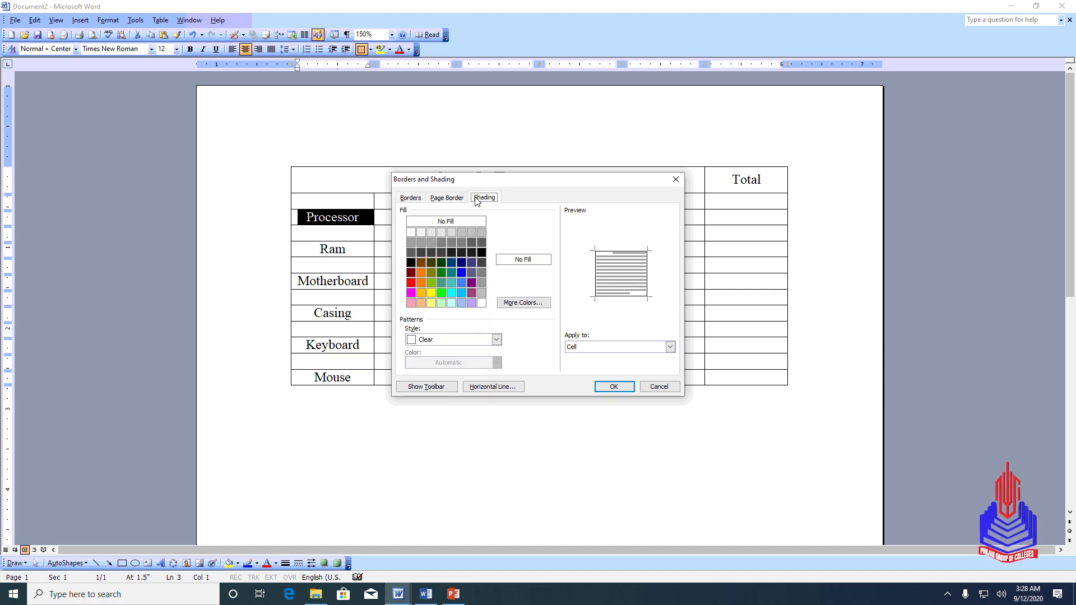
left_click(480, 244)
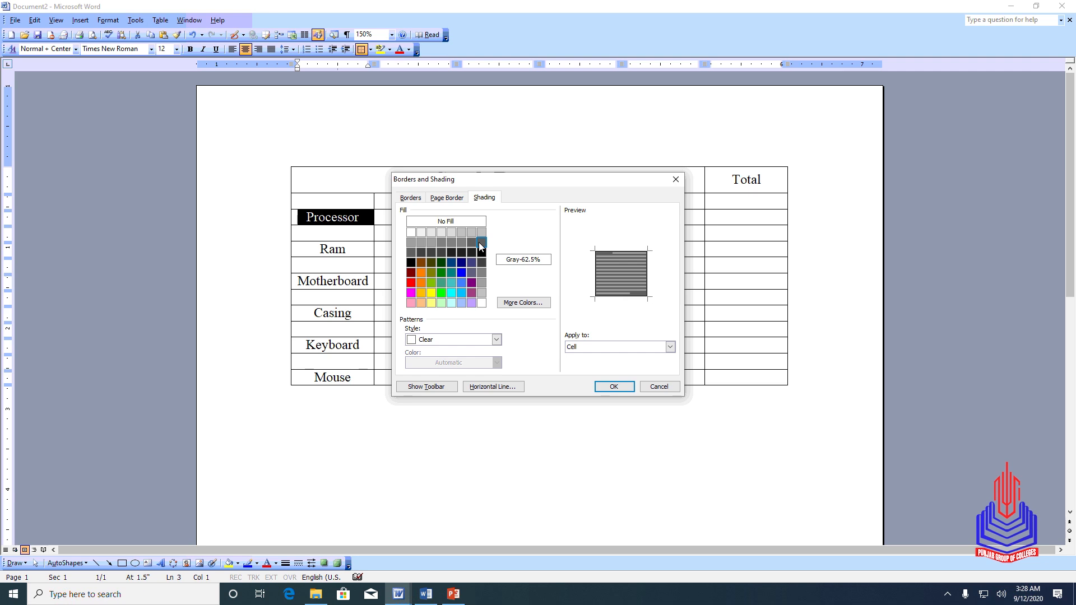
left_click(472, 243)
left_click(451, 242)
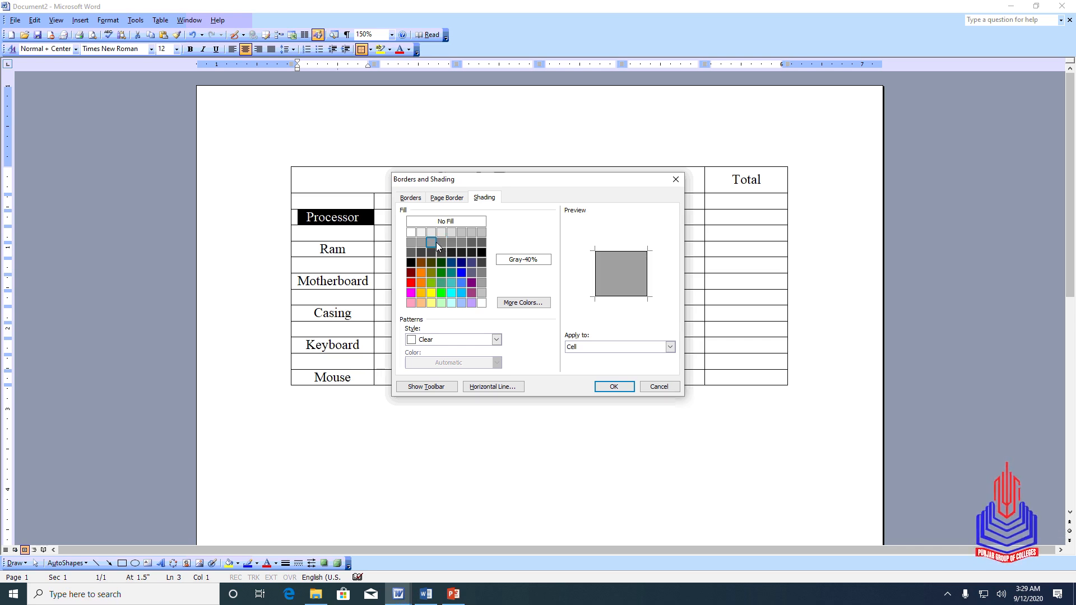
left_click(424, 242)
left_click(480, 232)
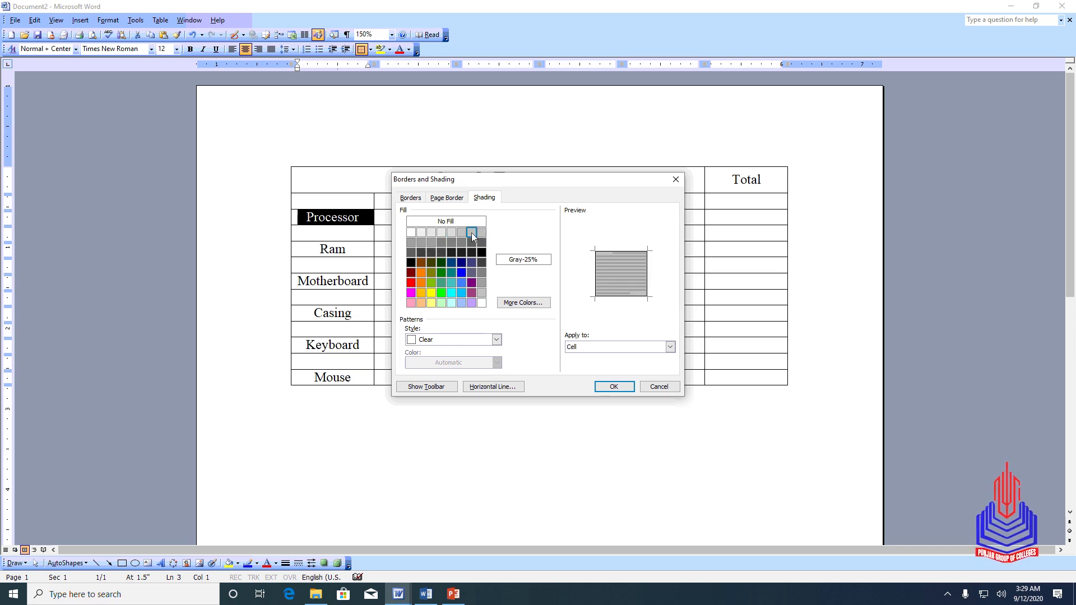
left_click(614, 387)
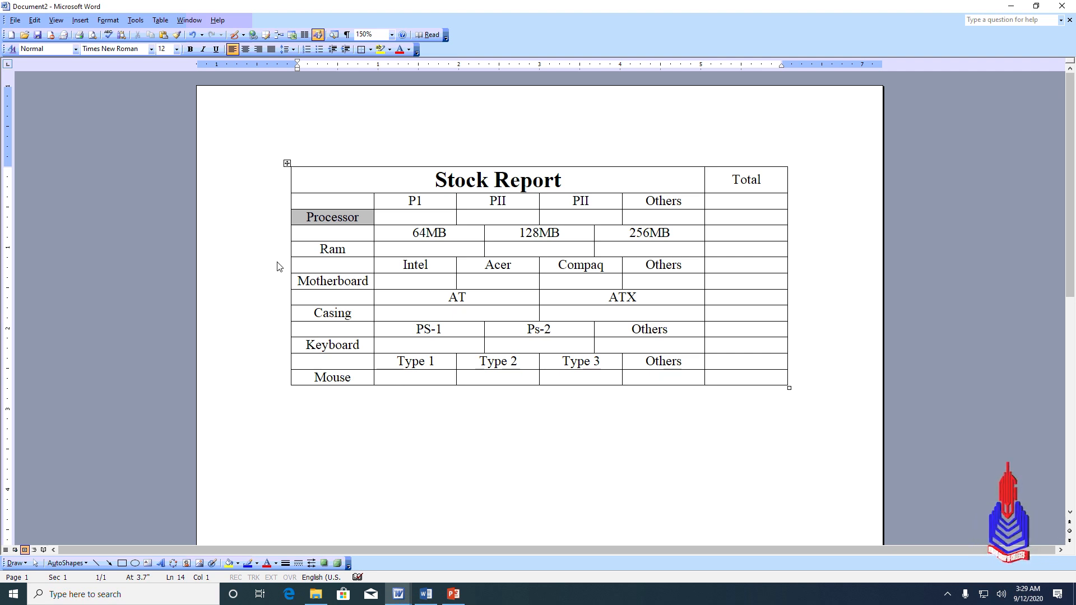
left_click(295, 253)
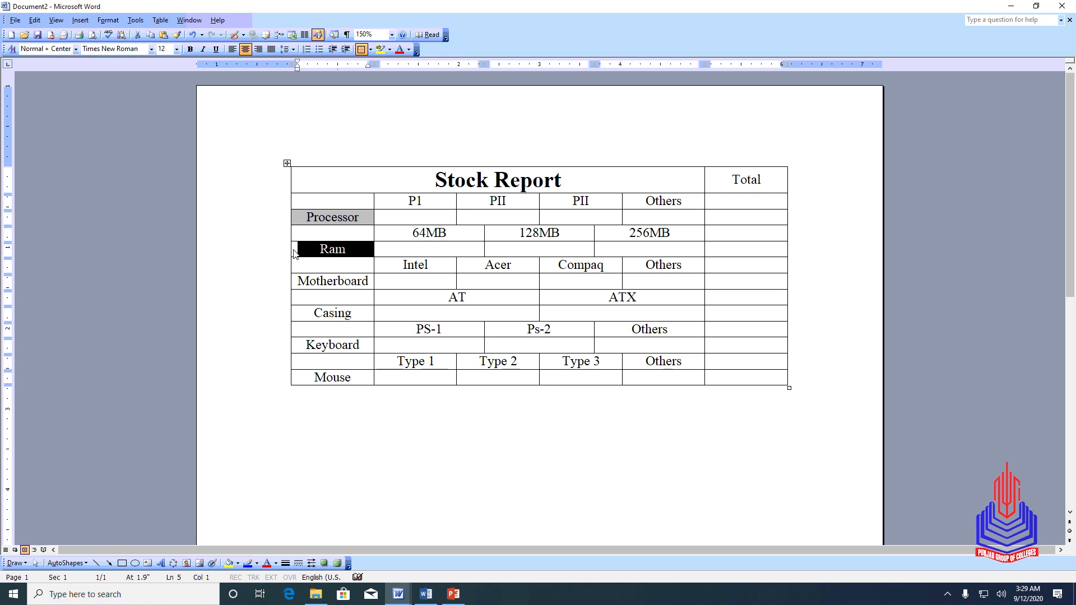
left_click(293, 286, "ctrl")
left_click(297, 319, "ctrl")
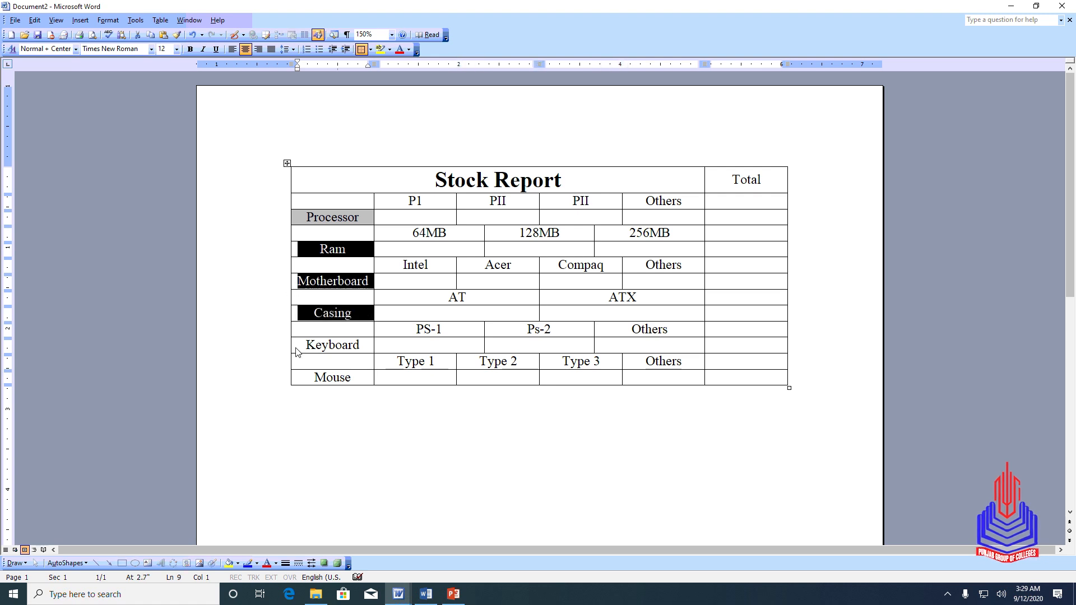
left_click(297, 350, "ctrl")
left_click(294, 382, "ctrl")
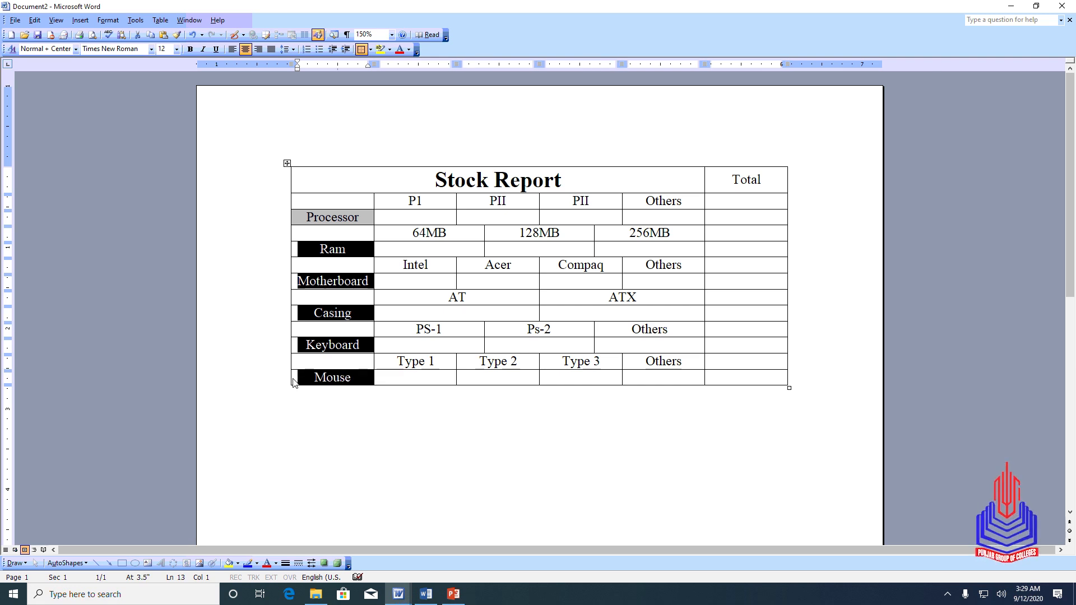
left_click(351, 428)
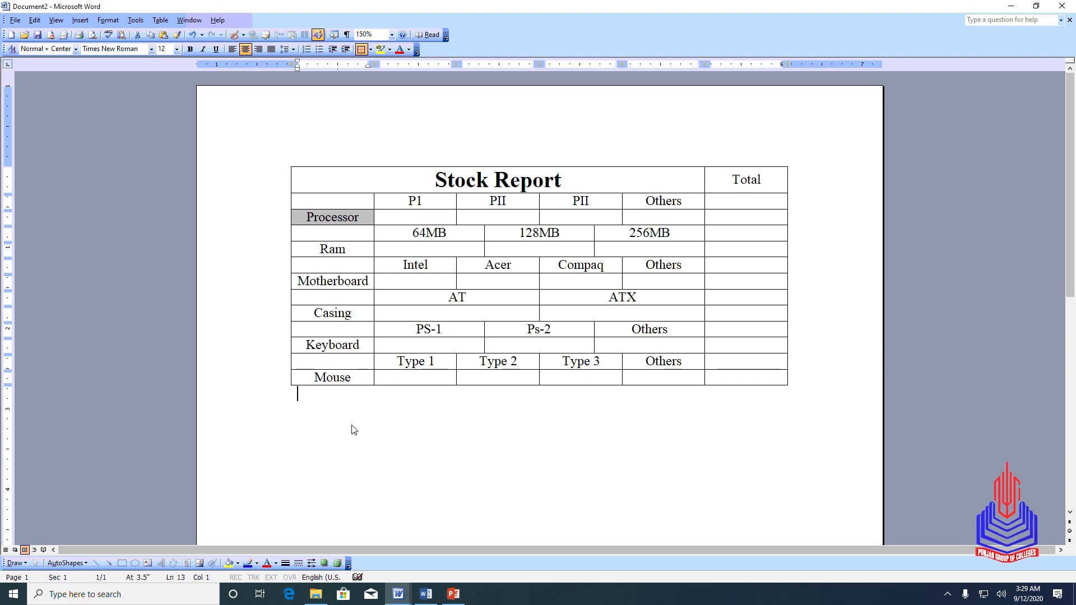
Step: Shade the Ram, Motherboard, Casing, Keyboard and Mouse cells together with a Gray-25% fill
left_click(298, 255)
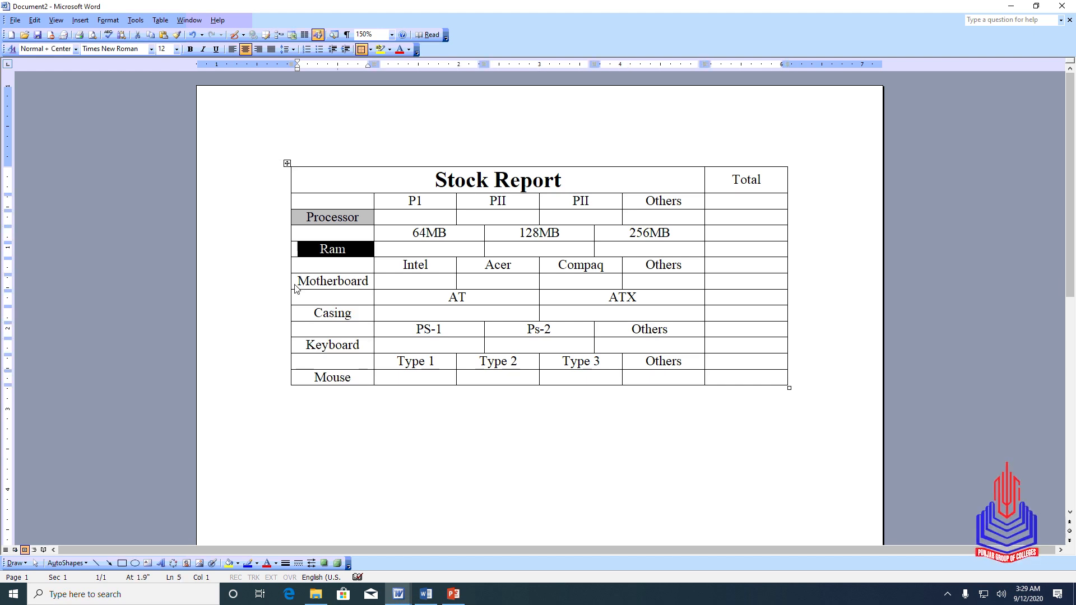
left_click(298, 285, "ctrl")
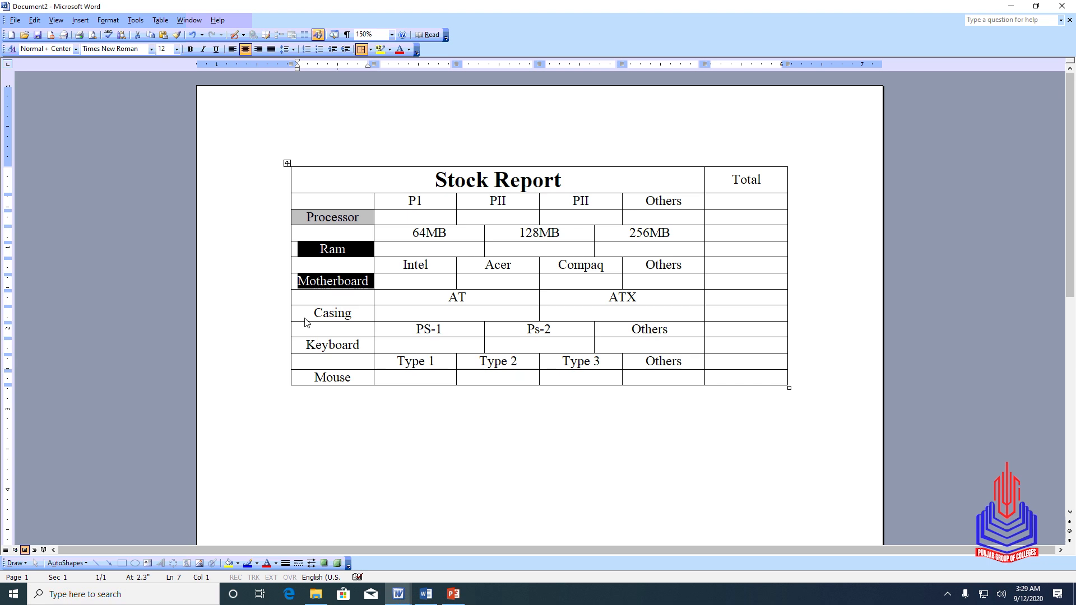
left_click(296, 317, "ctrl")
left_click(299, 351, "ctrl")
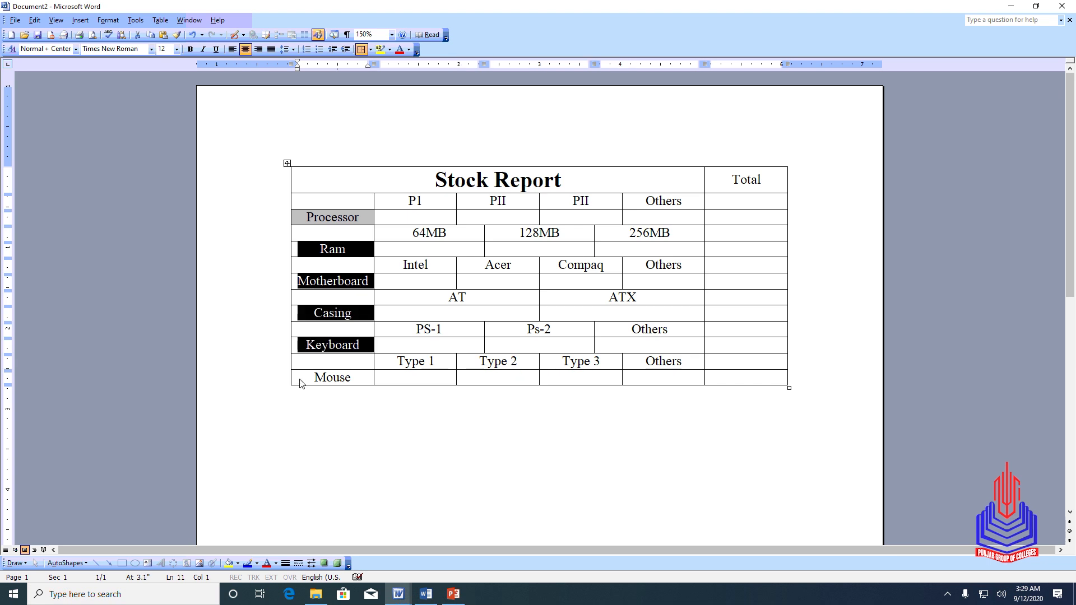
left_click(300, 383, "ctrl")
right_click(301, 384)
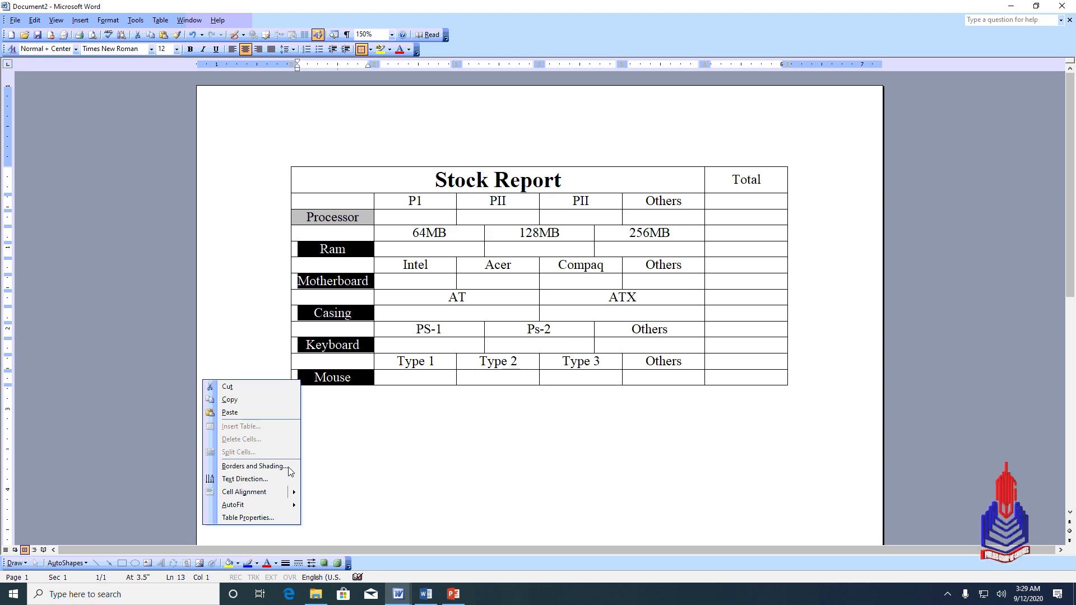
left_click(255, 466)
left_click_drag(535, 176, 543, 123)
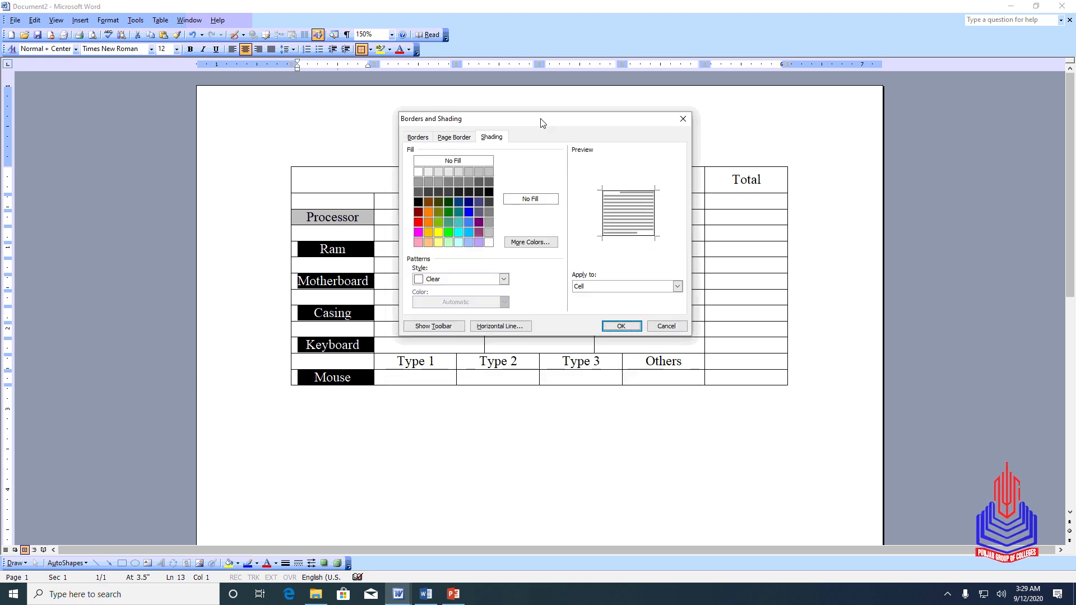
left_click(419, 139)
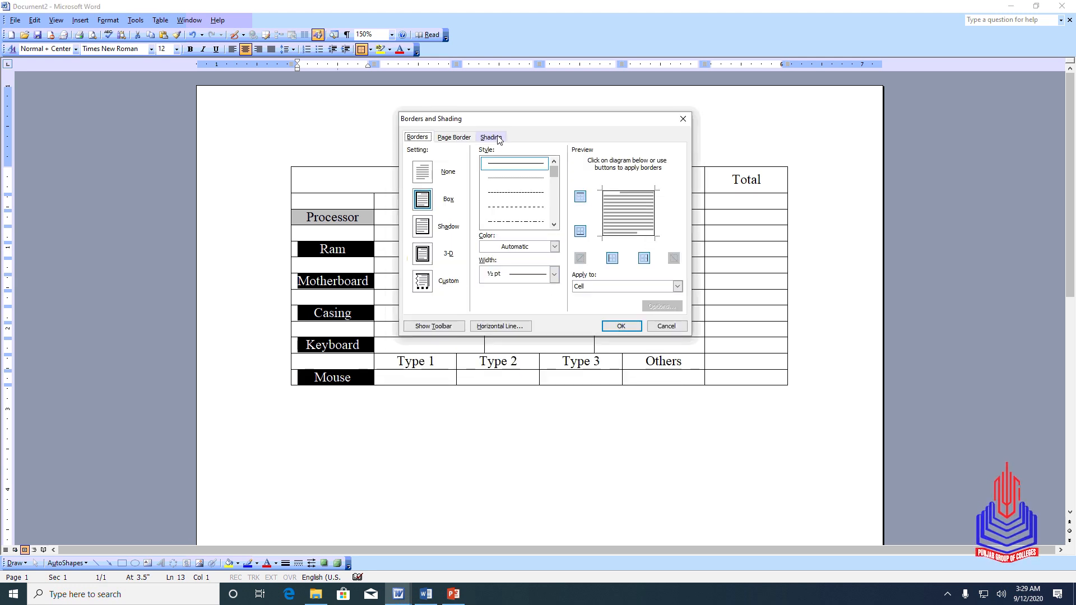
left_click(500, 140)
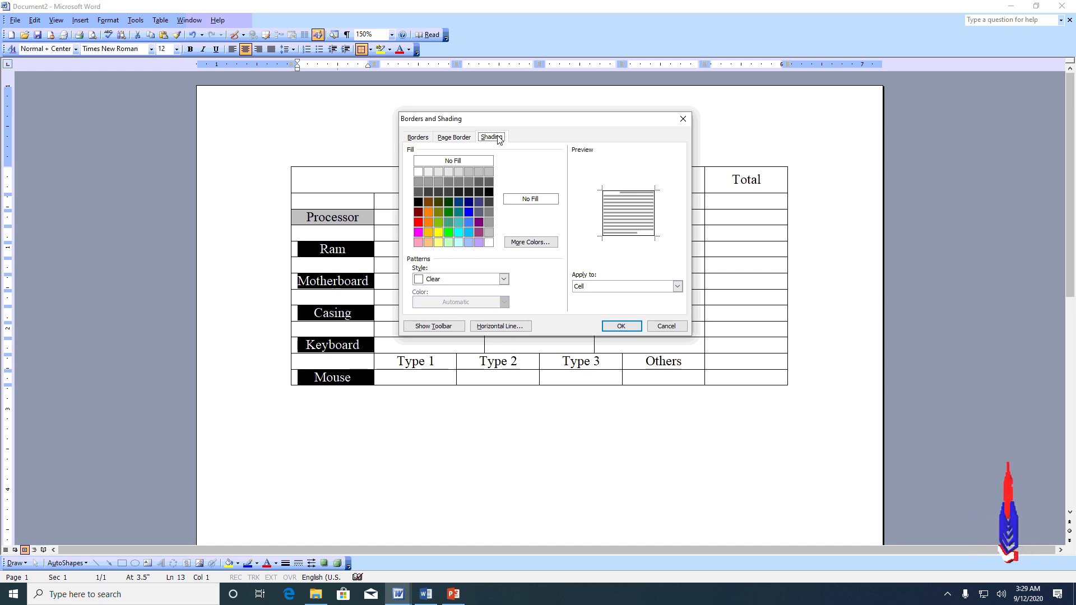
left_click(479, 172)
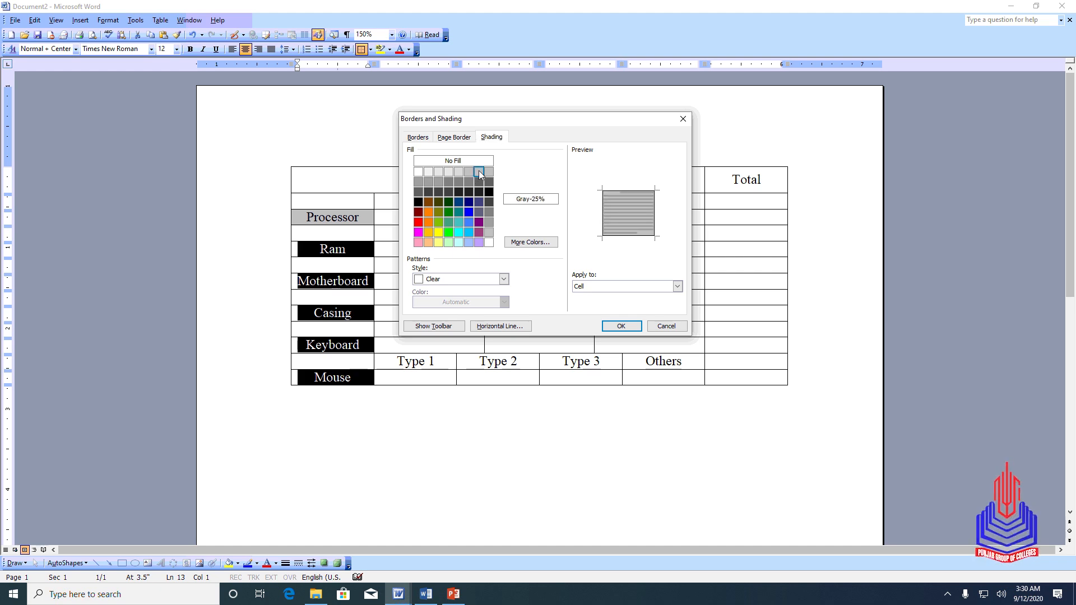
left_click(622, 327)
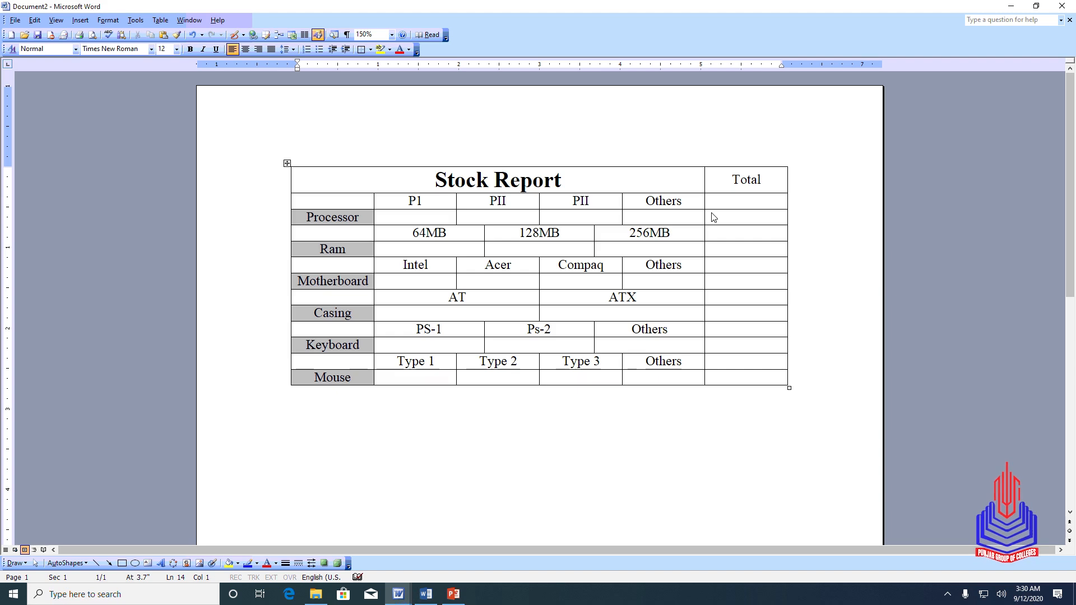
Step: Shade the empty cell directly below Total, in the table's second row, with a Gray-85% fill
left_click_drag(729, 181, 745, 377)
left_click(685, 446)
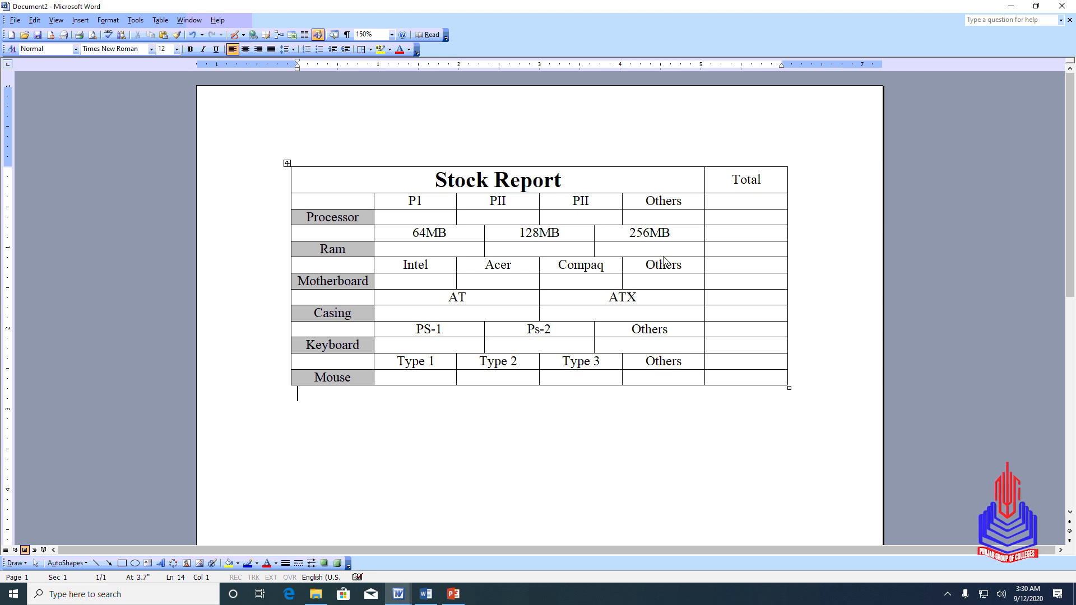
left_click(709, 206)
right_click(710, 205)
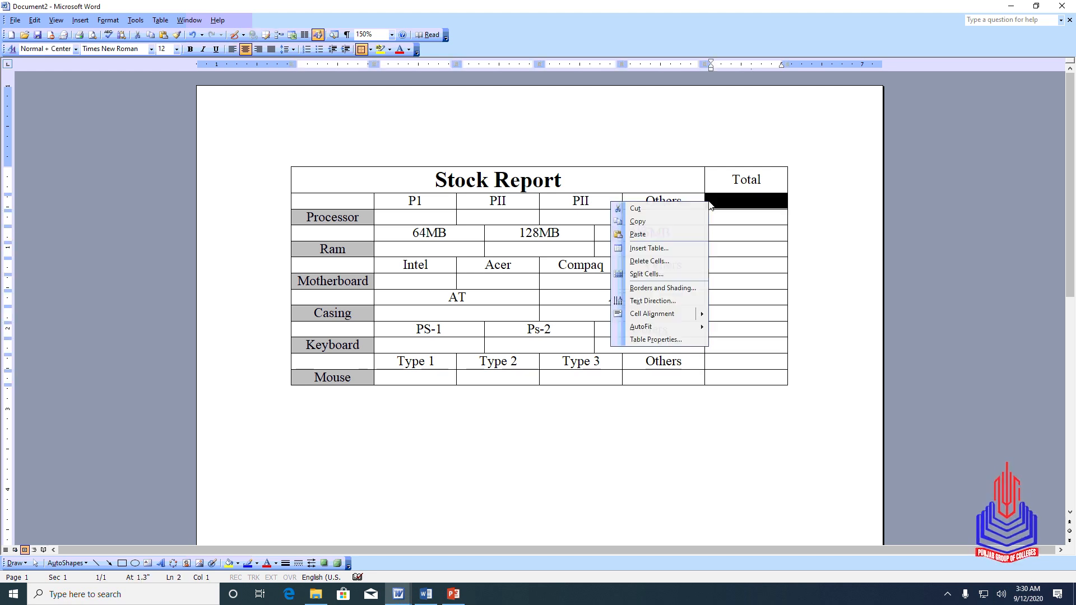
left_click(665, 287)
left_click(487, 191)
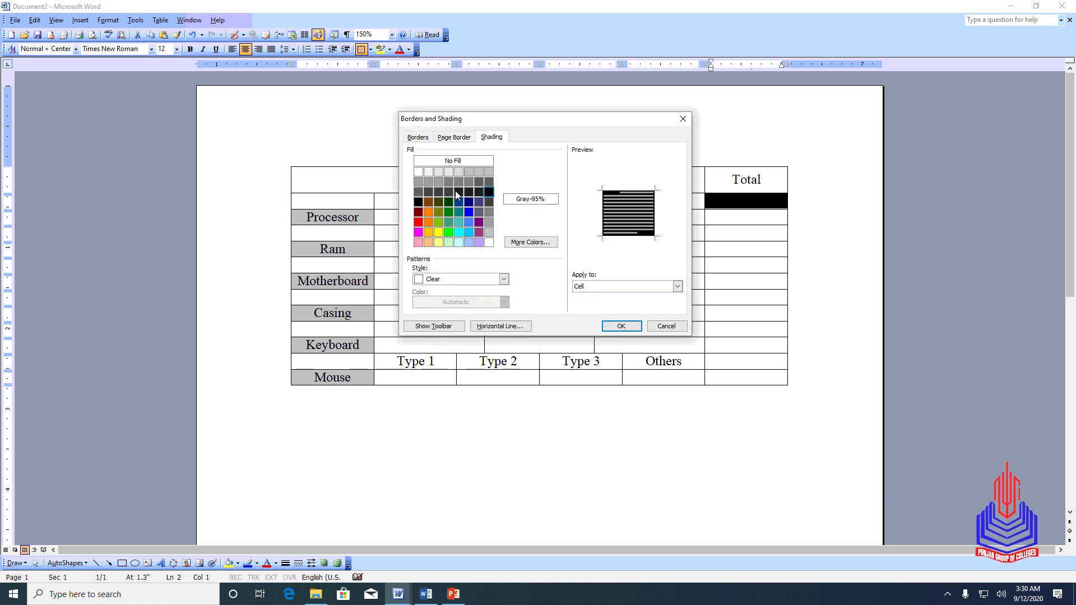
left_click(457, 192)
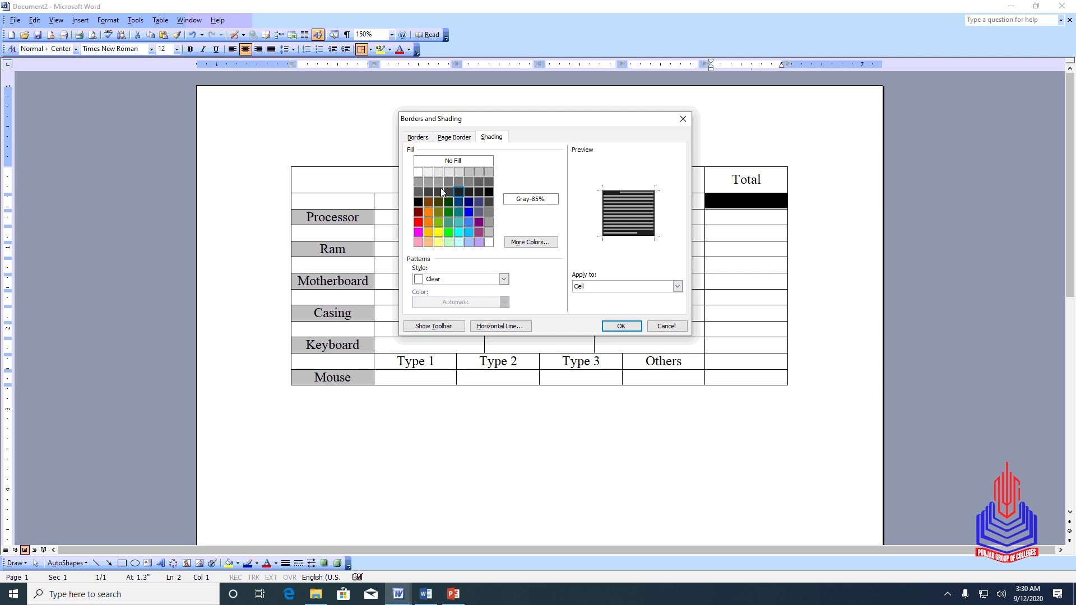
left_click(439, 191)
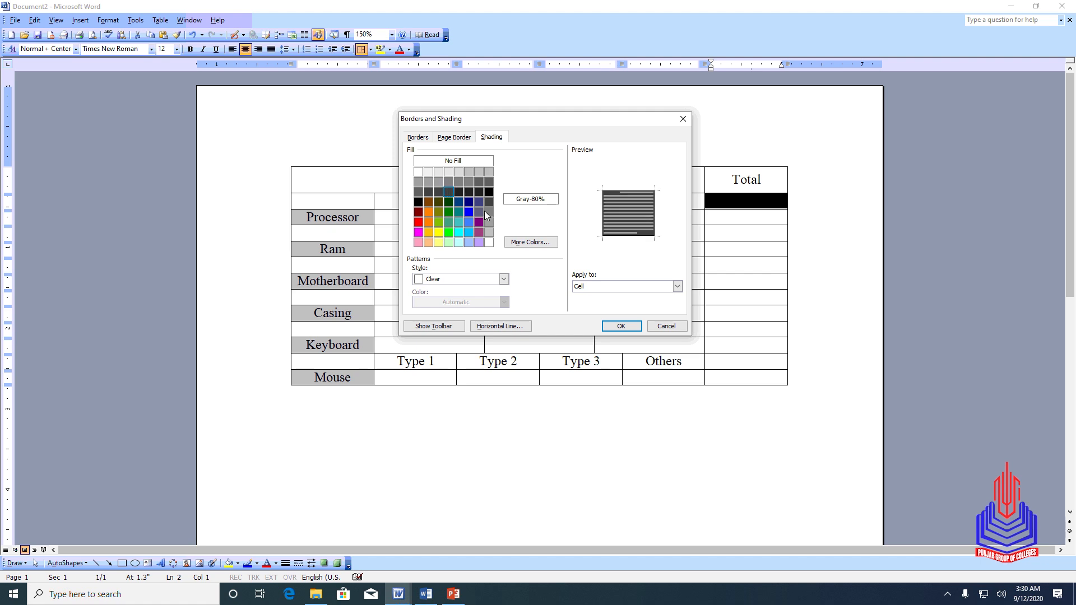
left_click(461, 187)
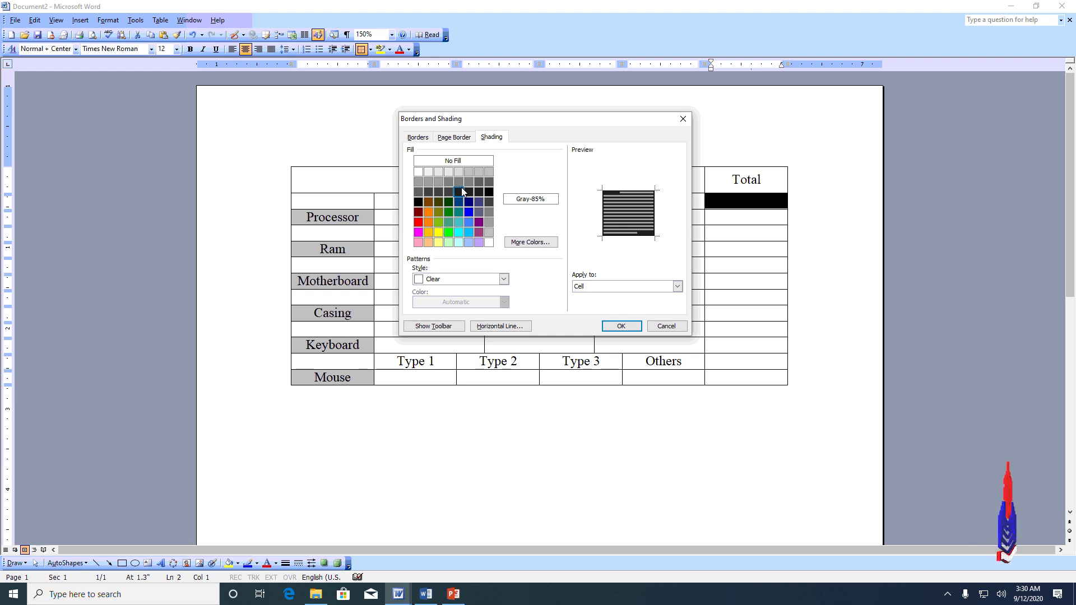
left_click(651, 332)
left_click(693, 434)
left_click(810, 343)
left_click(807, 218)
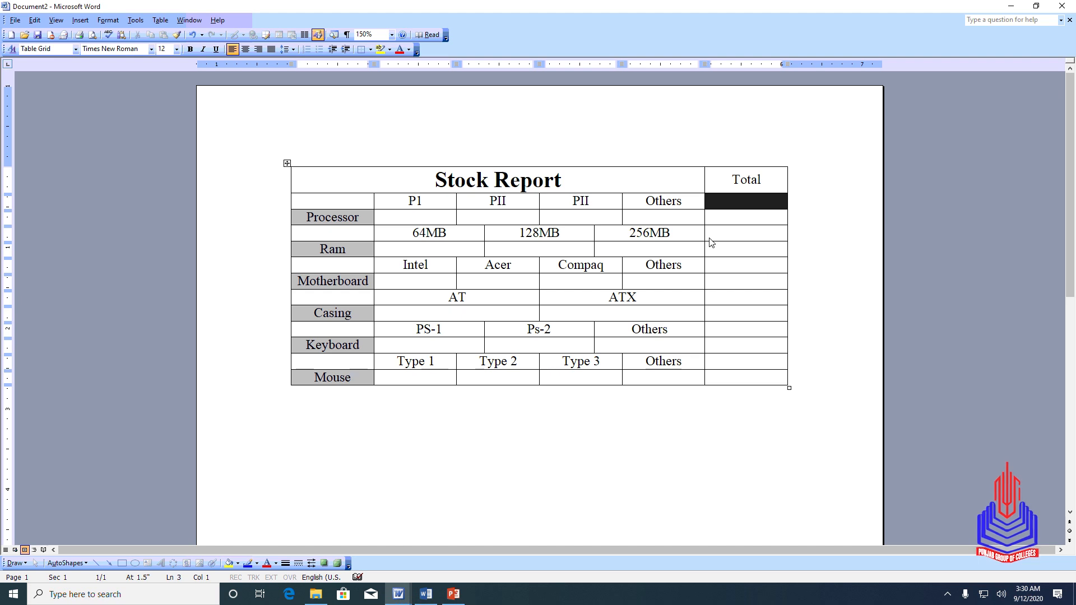
Step: Shade the empty Total-column cells in the 64MB, Intel, AT, PS-1 and Type 1 rows together with a Gray-85% fill
left_click(709, 239)
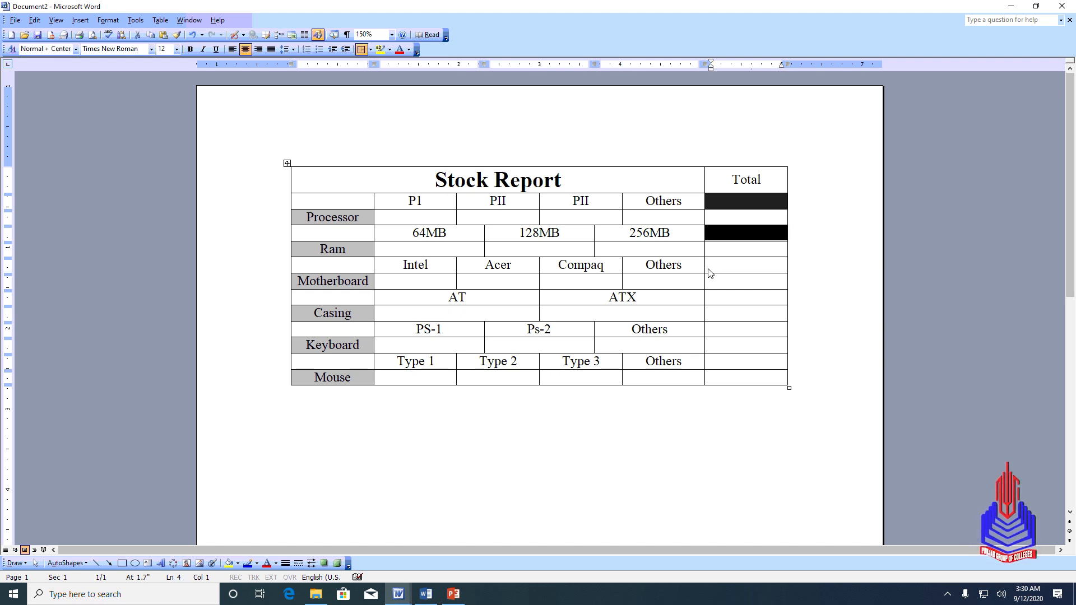
left_click(708, 269, "ctrl")
left_click(709, 295, "ctrl")
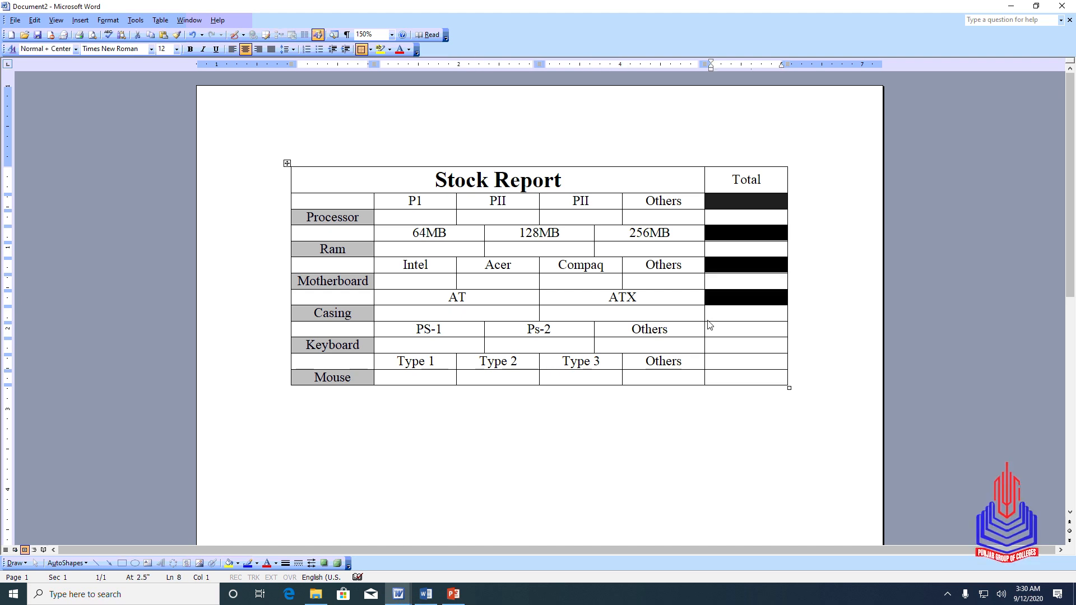
left_click(709, 328, "ctrl")
left_click(711, 363, "ctrl")
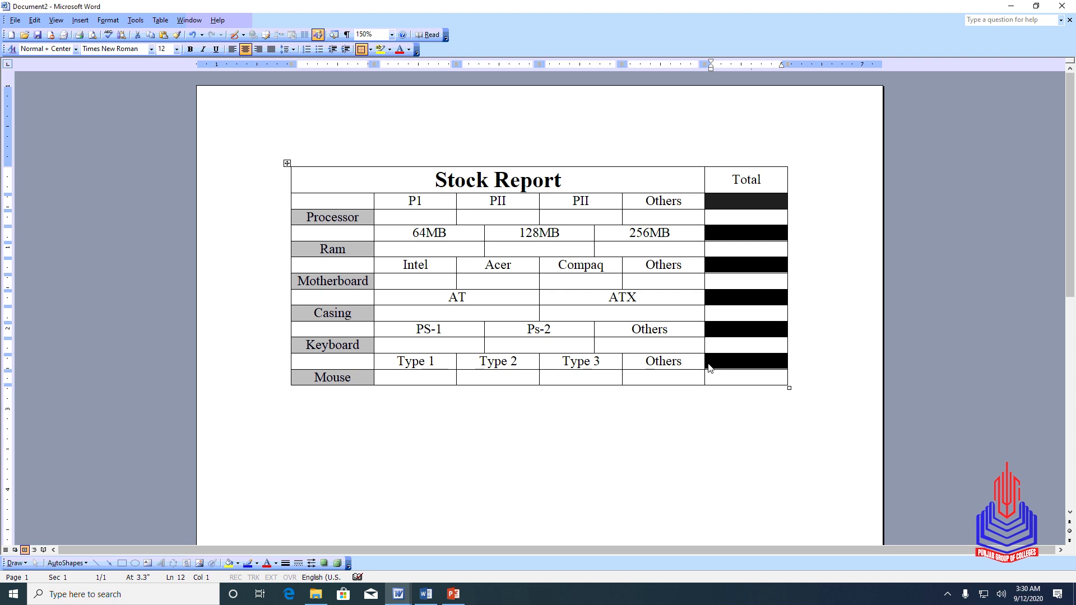
right_click(709, 363)
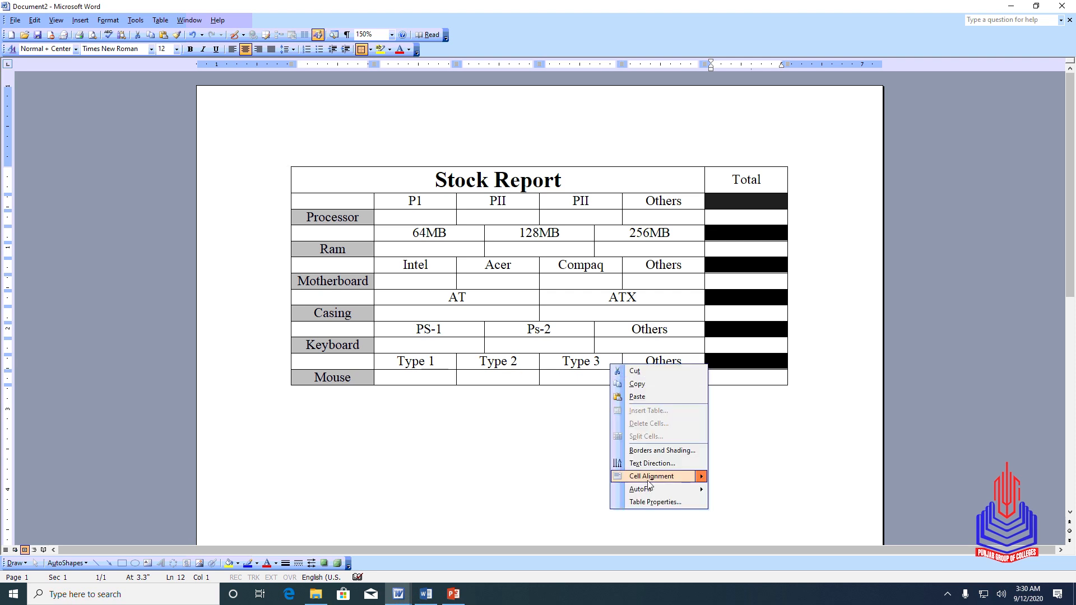
left_click(659, 452)
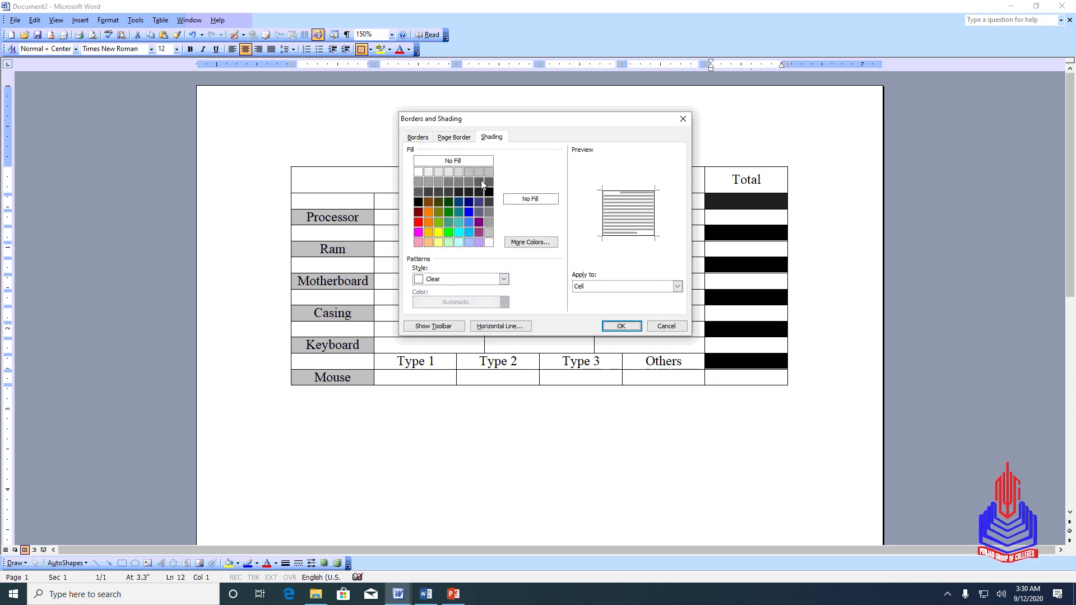
left_click(459, 192)
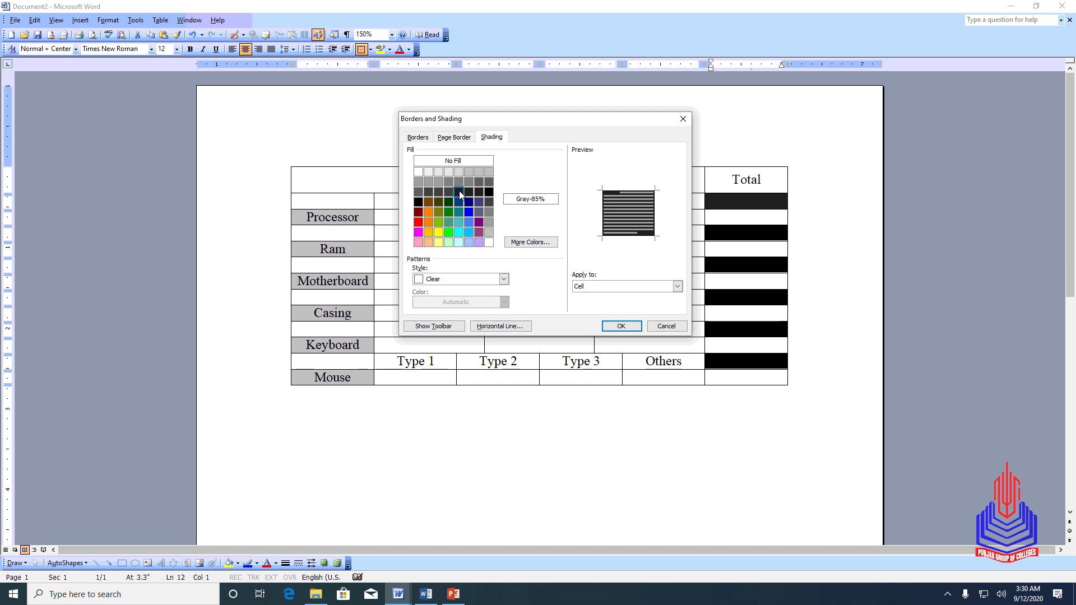
left_click(615, 328)
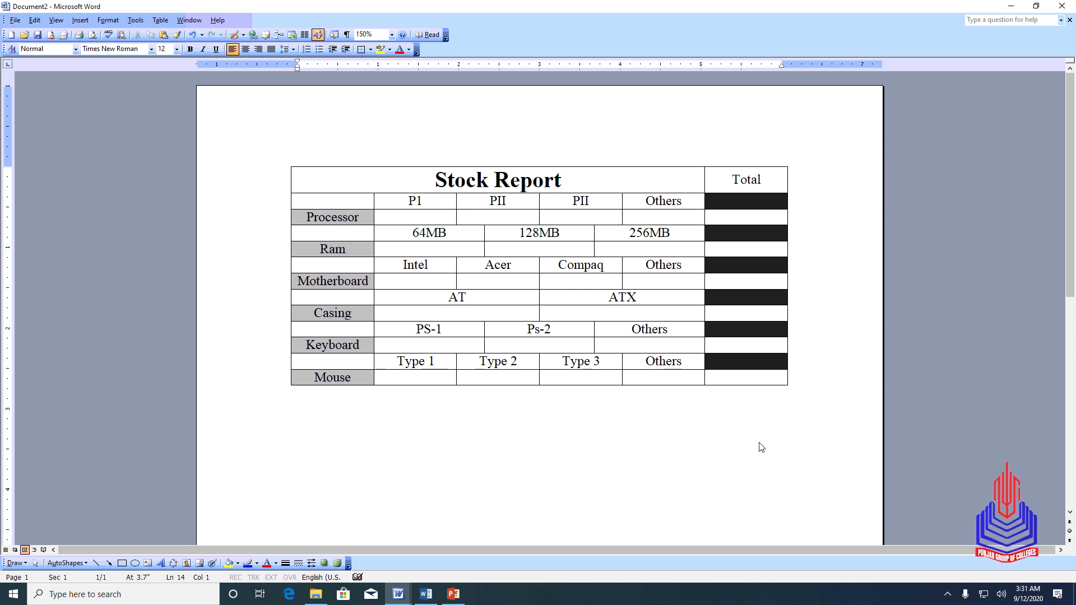
Step: Select the whole Total column, including its heading, and choose the Box setting for its borders
left_click(734, 180)
left_click_drag(736, 182, 768, 385)
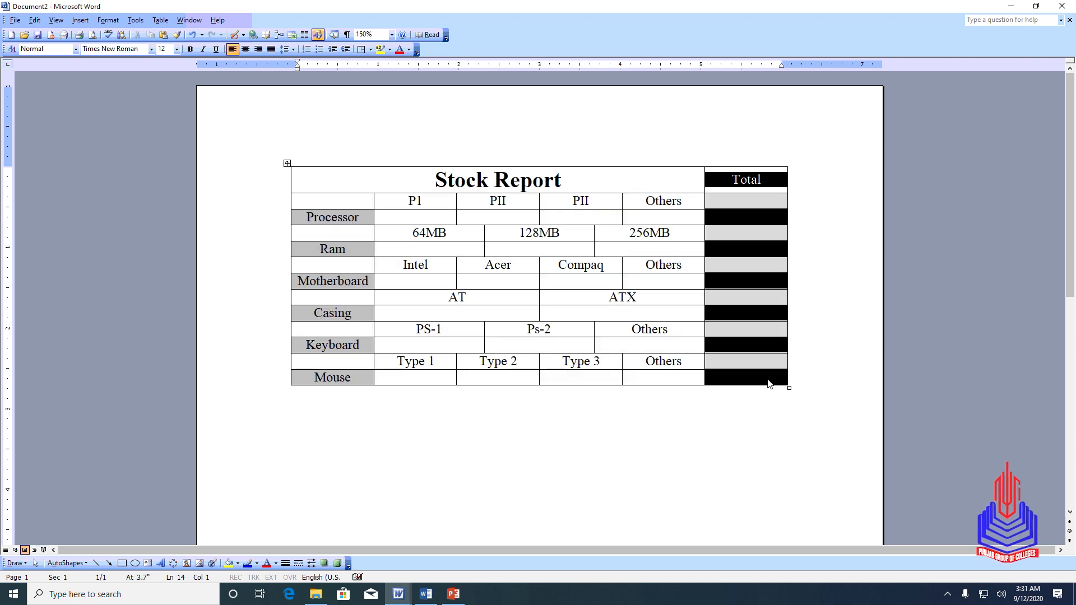
right_click(768, 380)
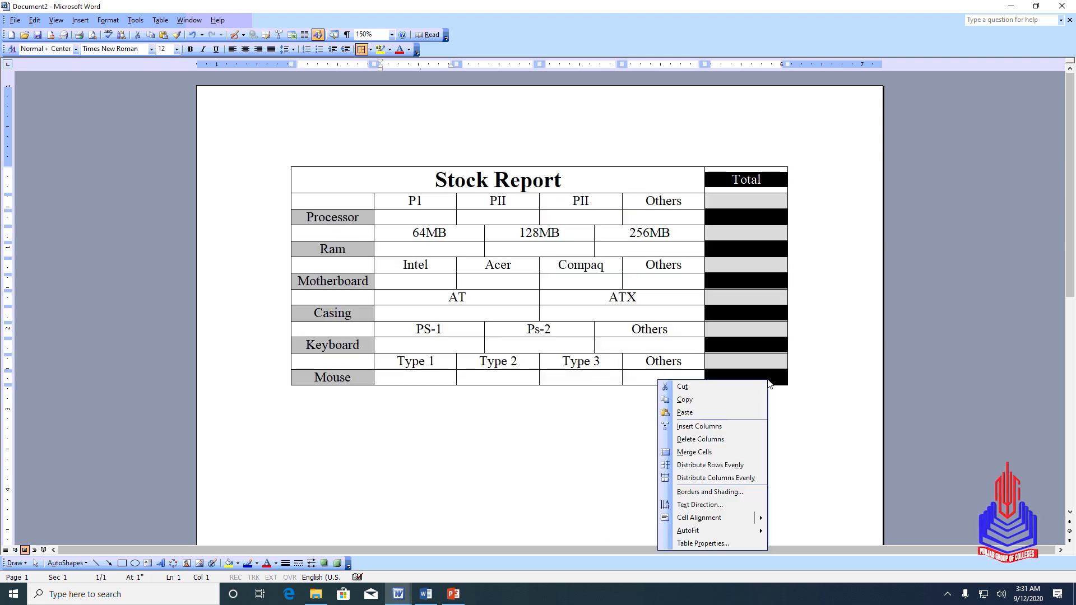
left_click(716, 493)
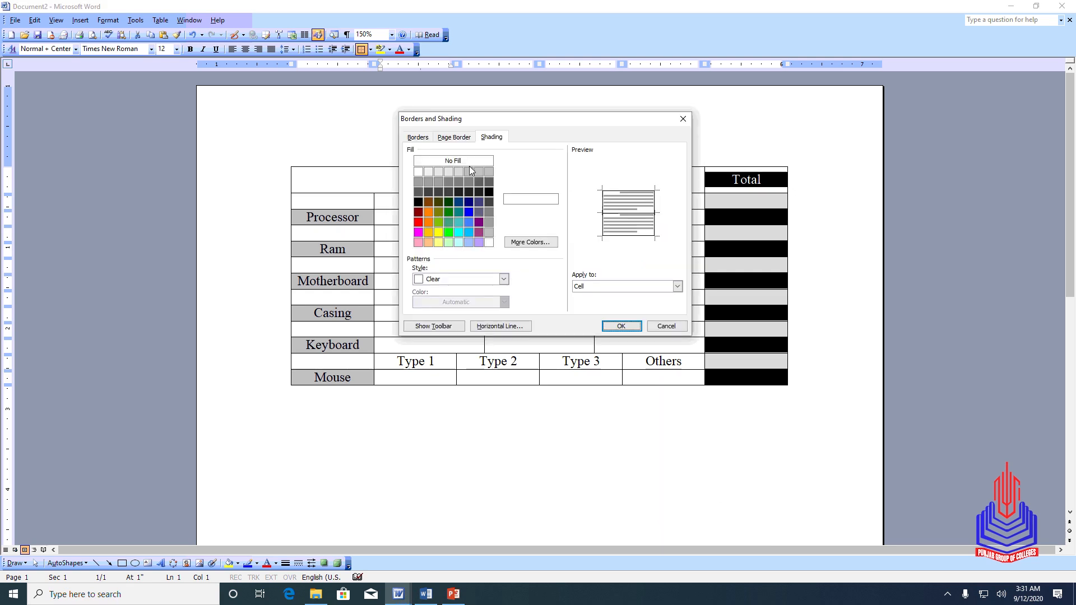
left_click(418, 139)
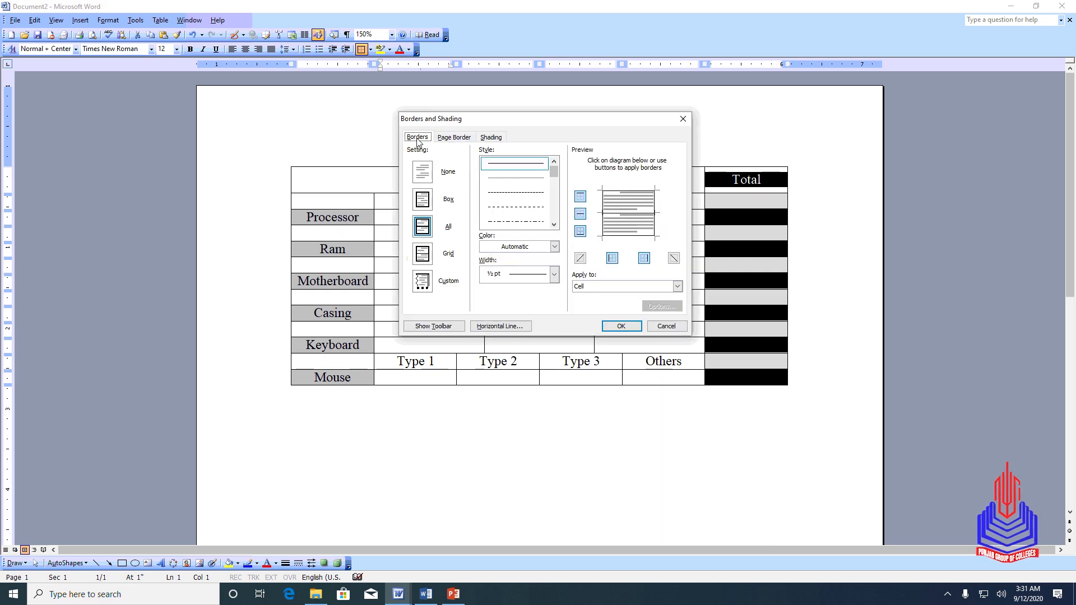
left_click(427, 203)
Step: Choose a thick-and-thin compound line style for the Total column's box border
left_click(554, 225)
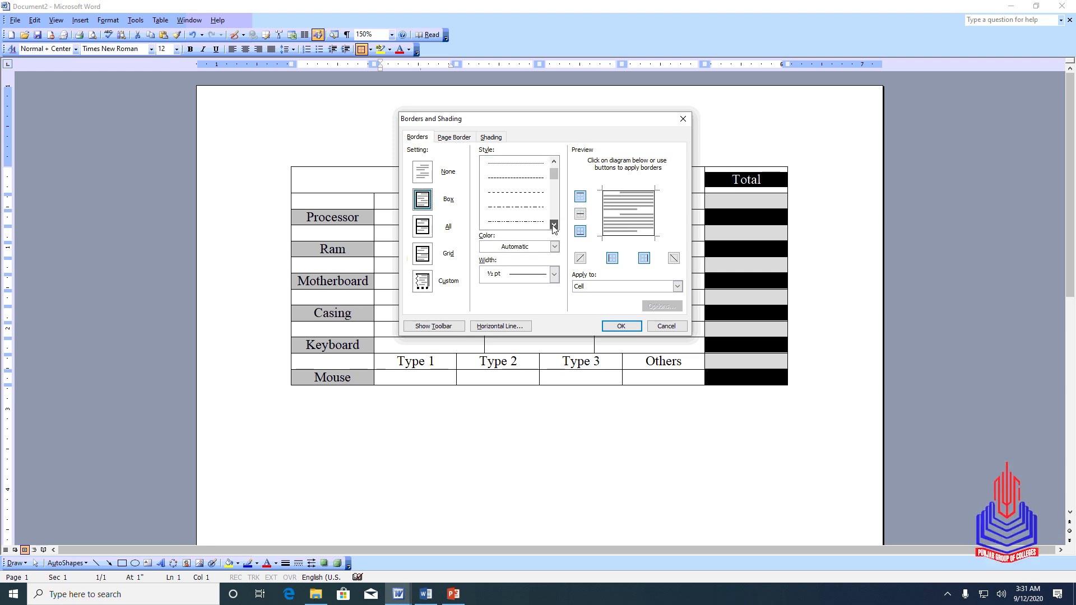
left_click(553, 224)
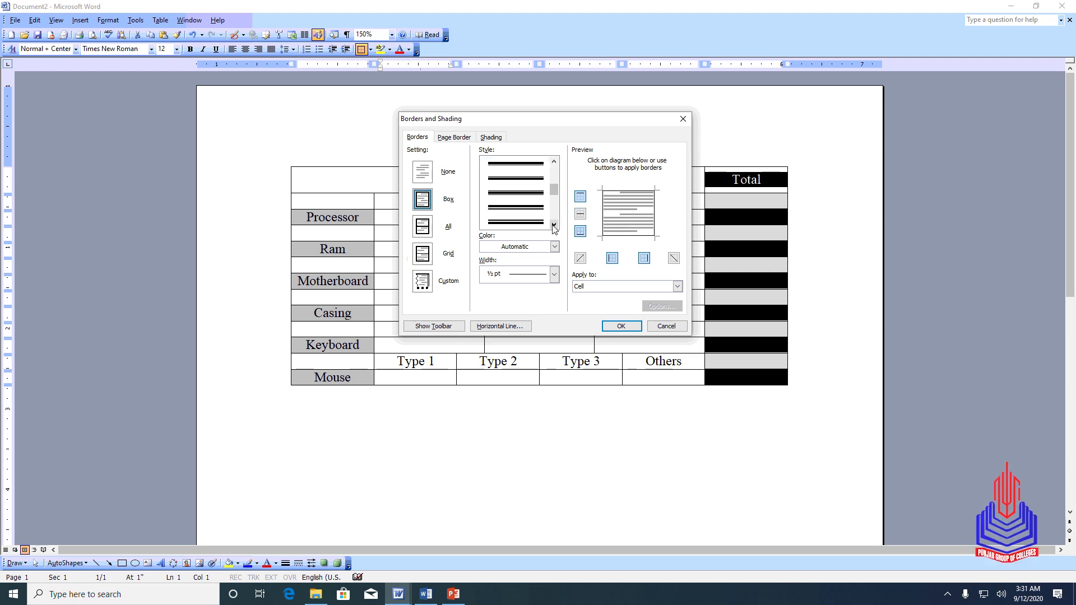
left_click(527, 188)
left_click(532, 203)
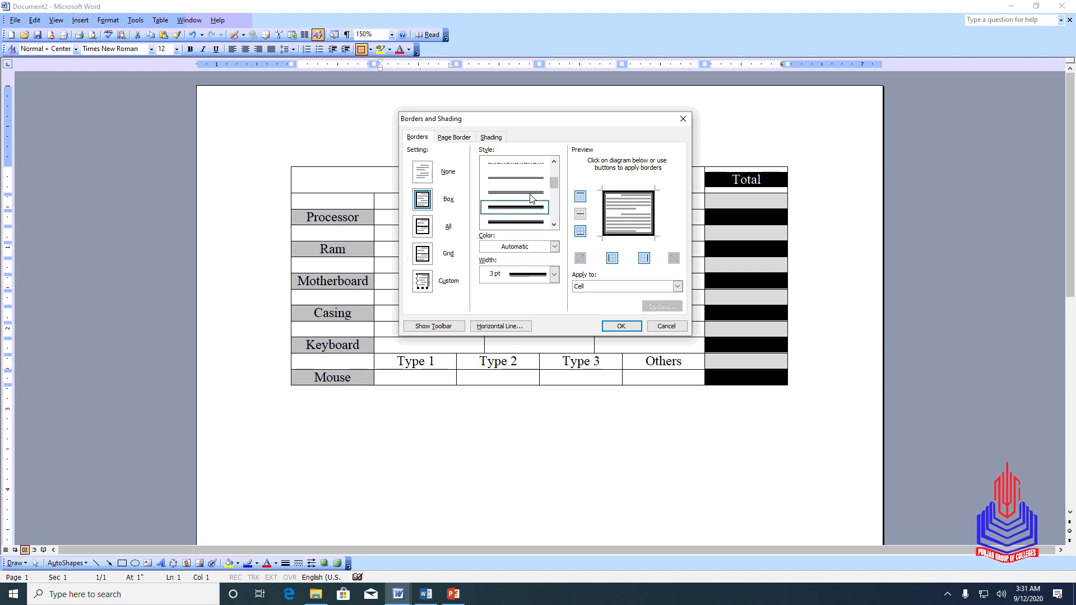
left_click(532, 194)
left_click(535, 211)
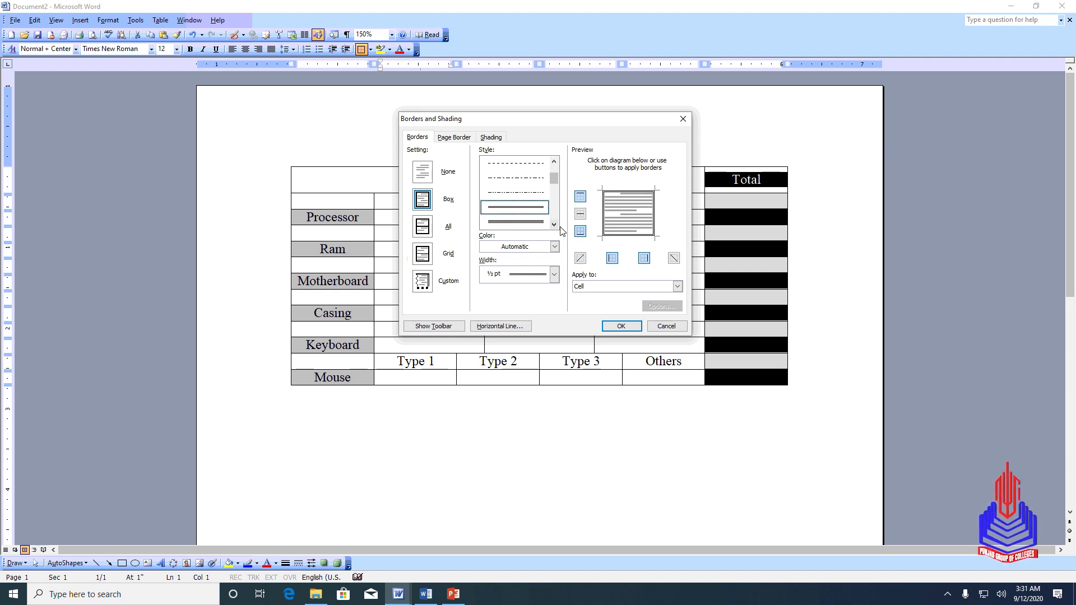
left_click(555, 226)
left_click(553, 226)
left_click(553, 226)
left_click(538, 209)
Step: Set the box border's width to 1 ½ pt, keep the Automatic color, and apply it to the Total column's cells
left_click(553, 274)
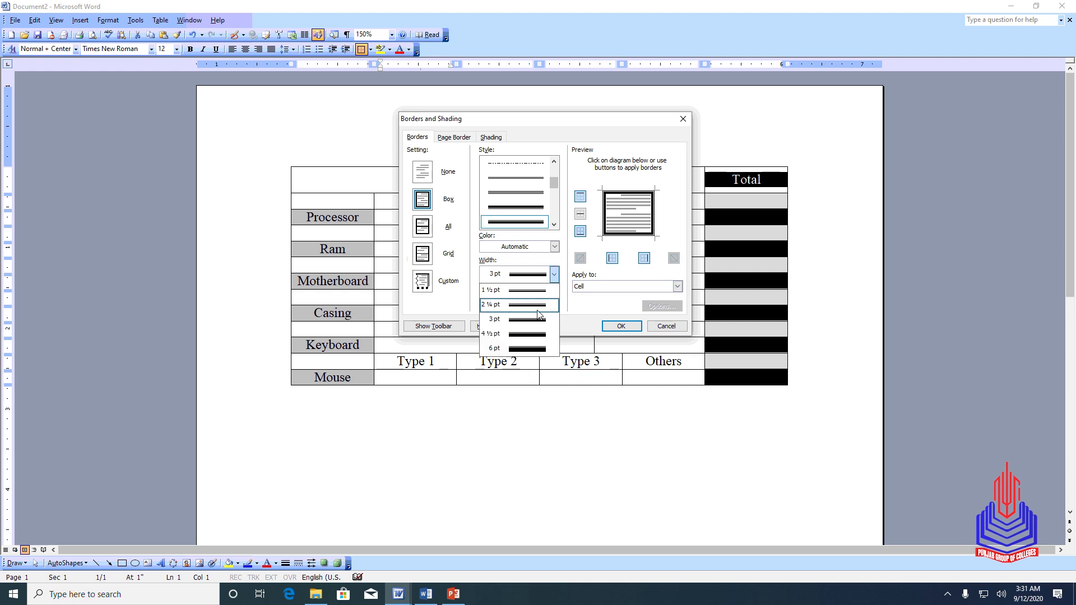
left_click(532, 308)
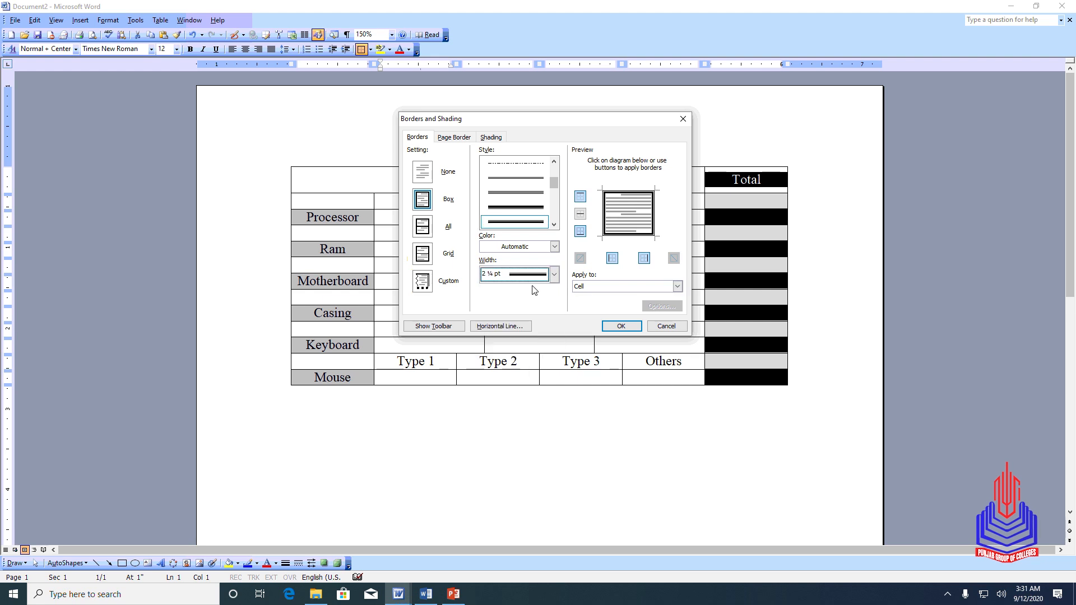
left_click(553, 275)
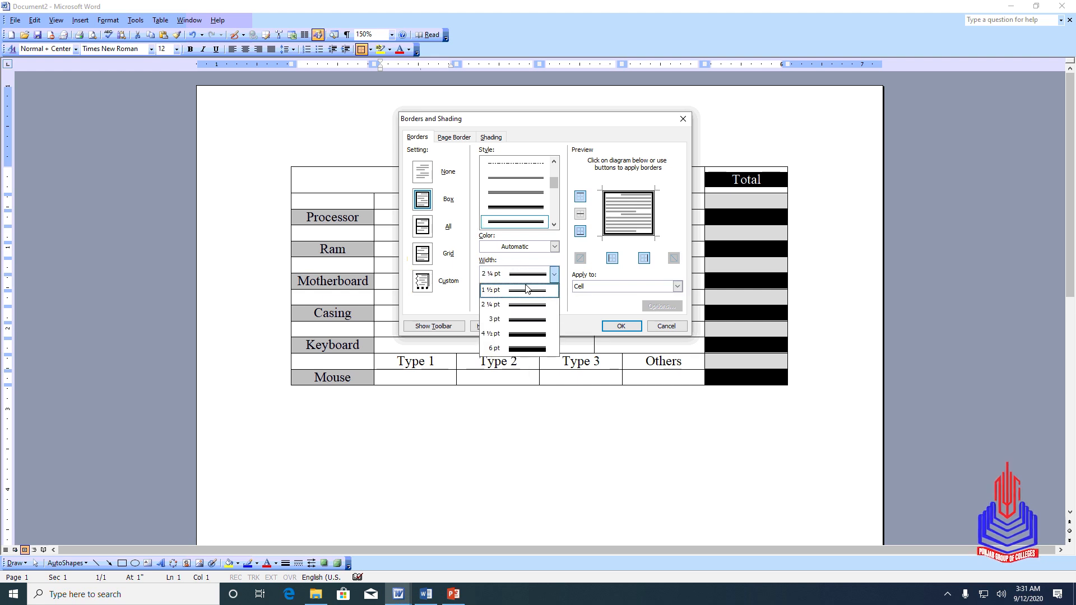
left_click(528, 291)
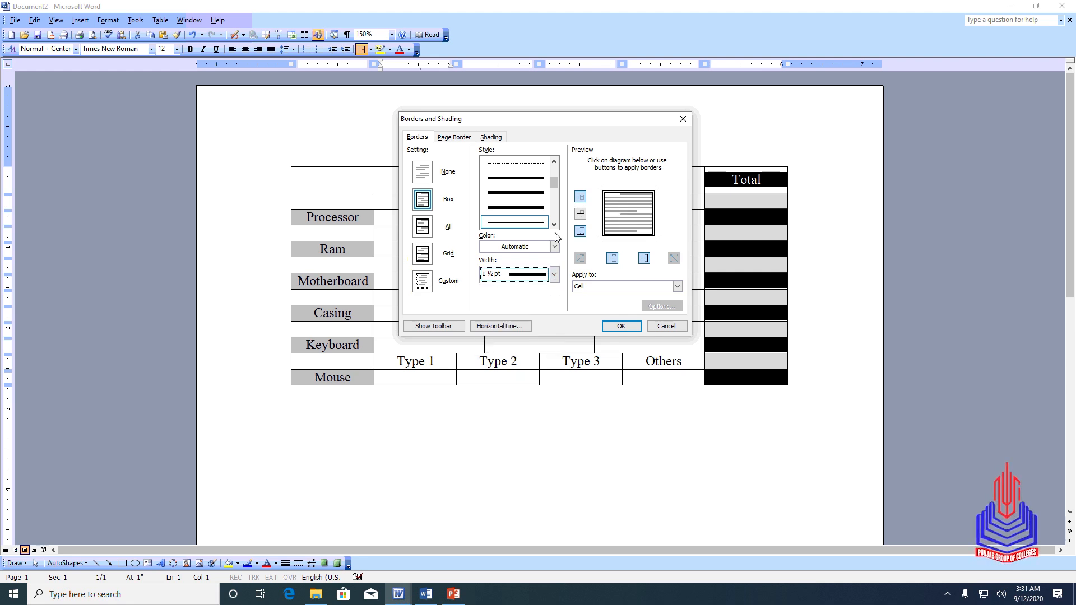
left_click(554, 246)
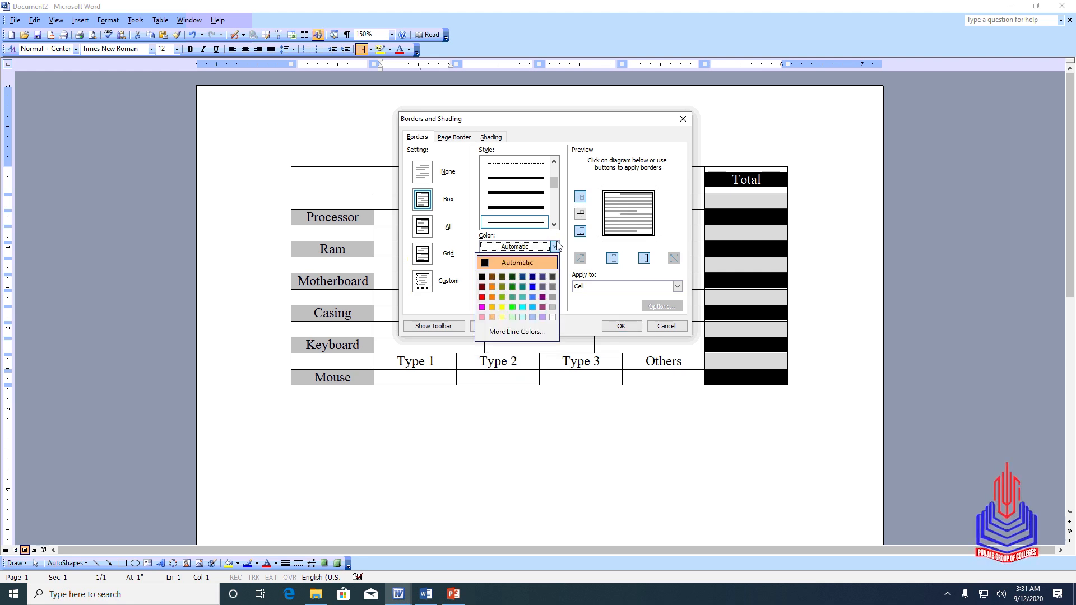
left_click(555, 247)
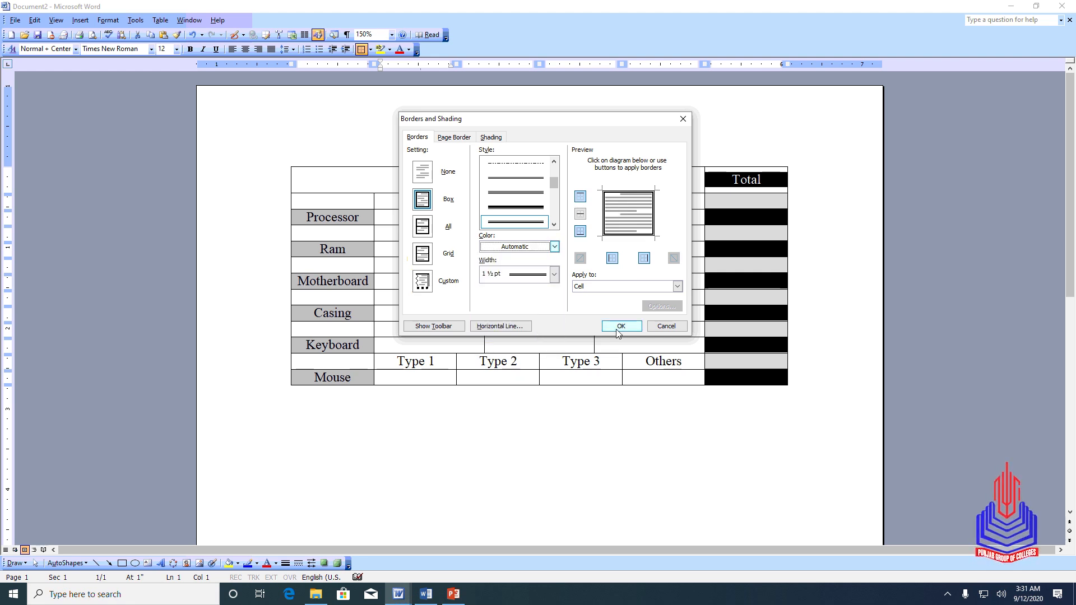
left_click(678, 286)
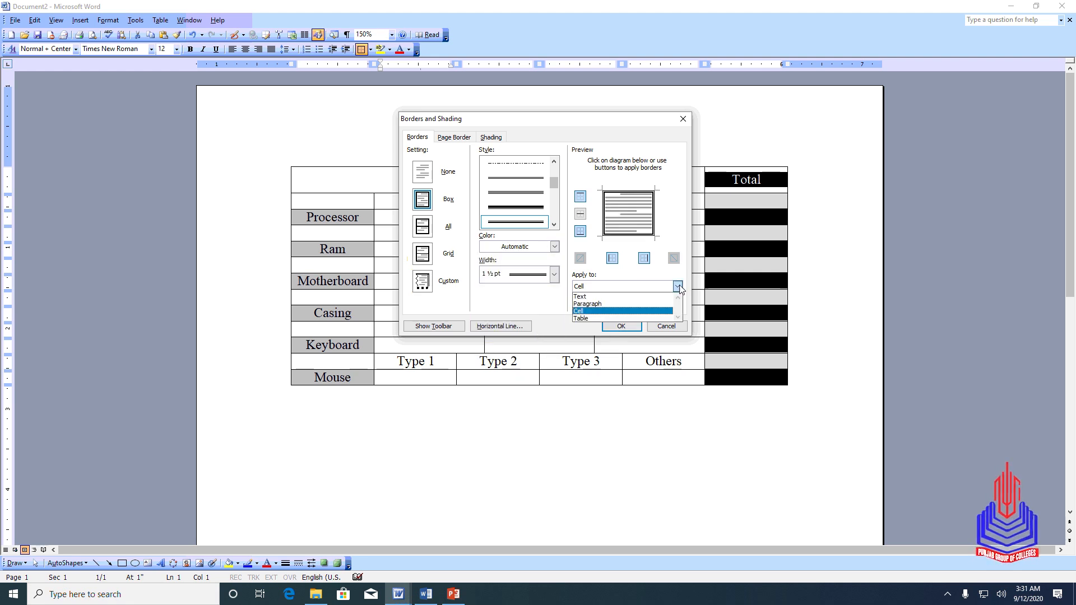
left_click(631, 311)
left_click(622, 328)
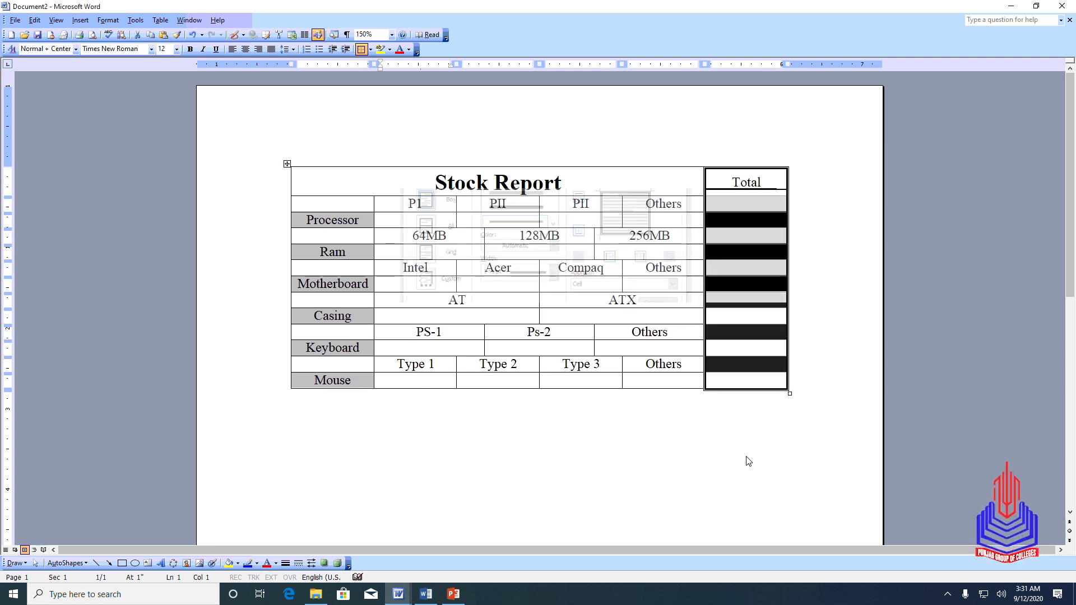
left_click(748, 461)
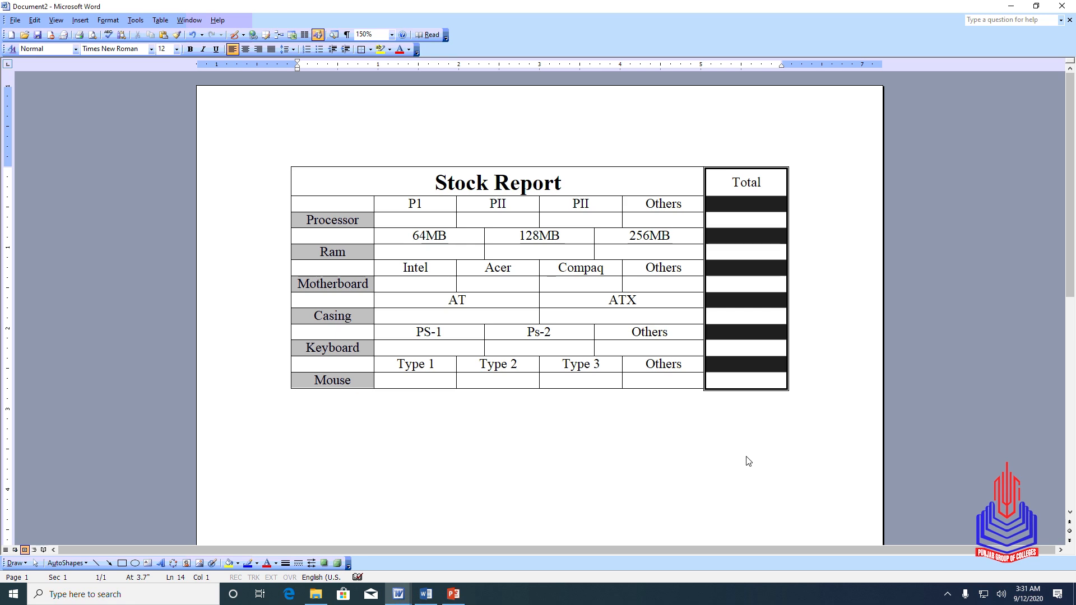
Step: Review the table's title, split cells, shaded row labels and the cell alignment options for the whole table
left_click_drag(463, 186, 604, 189)
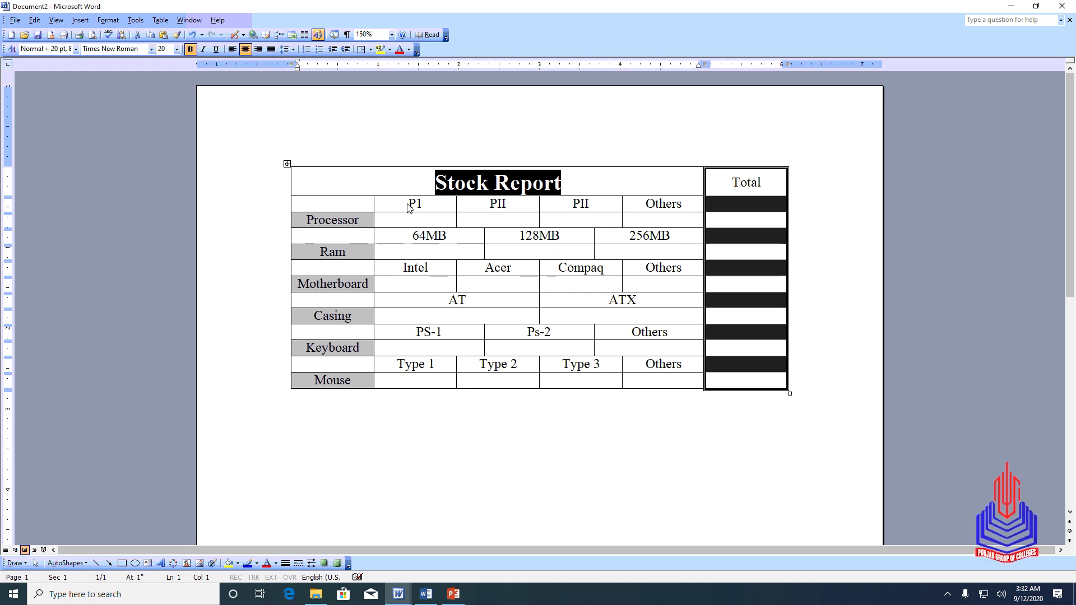
left_click_drag(421, 238, 615, 248)
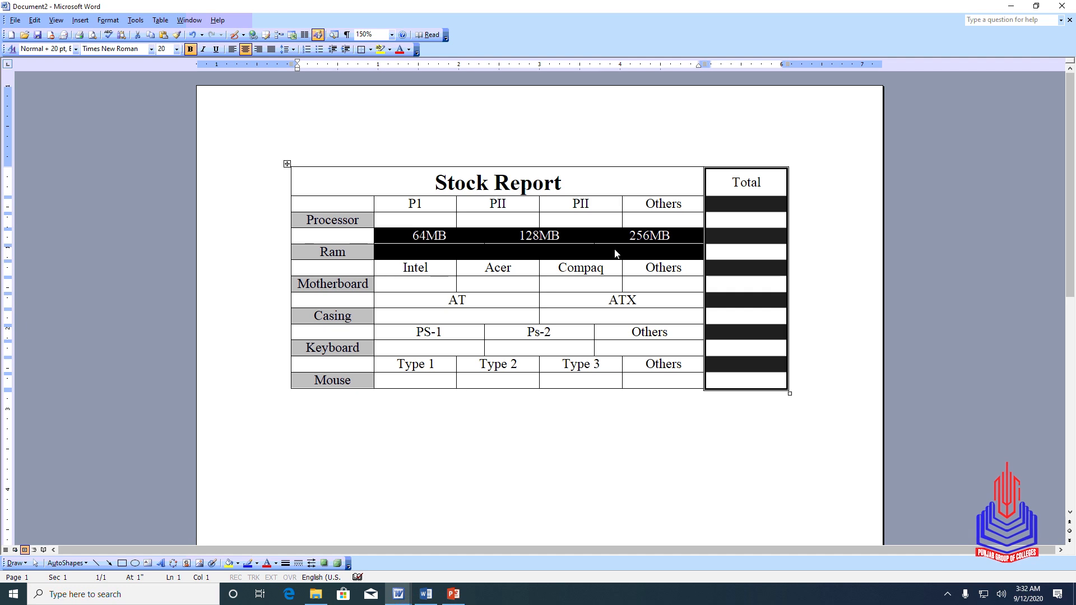
double_click(449, 294)
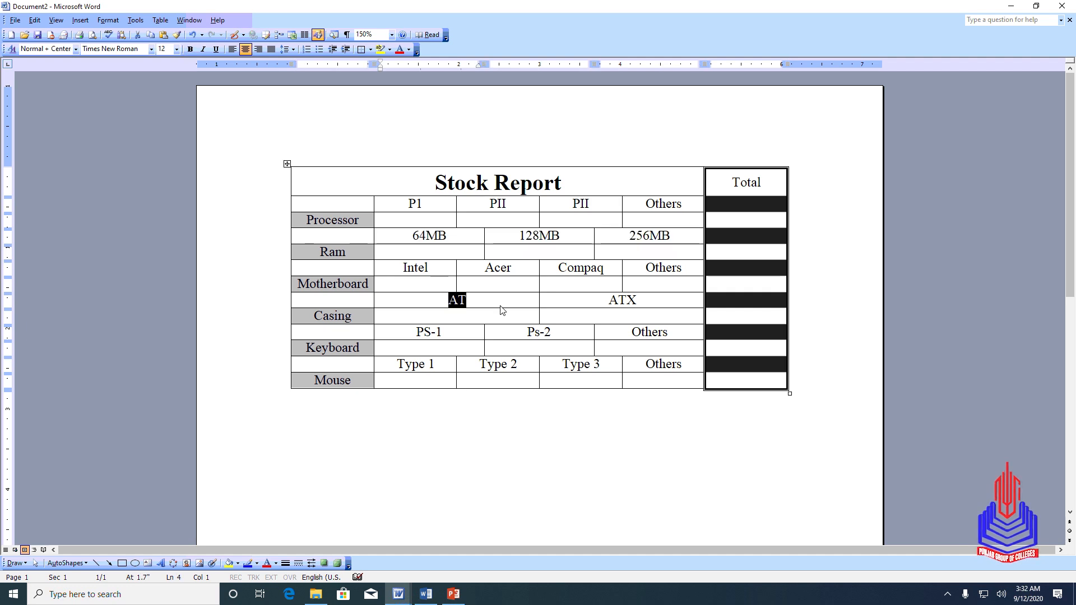
left_click_drag(502, 309, 616, 299)
left_click_drag(477, 335, 610, 344)
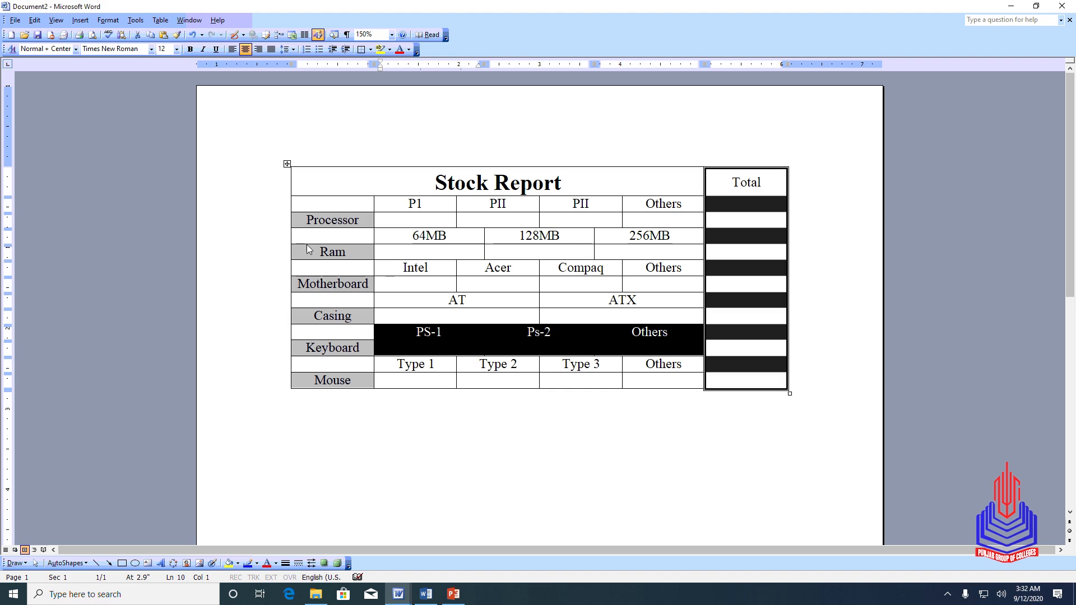
left_click(297, 224)
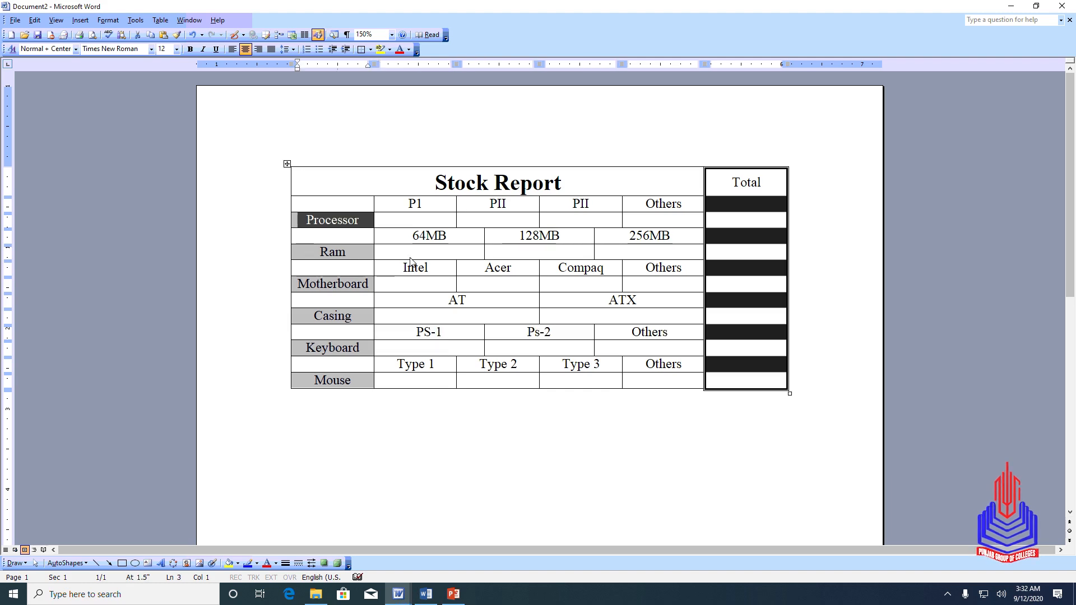
left_click(288, 165)
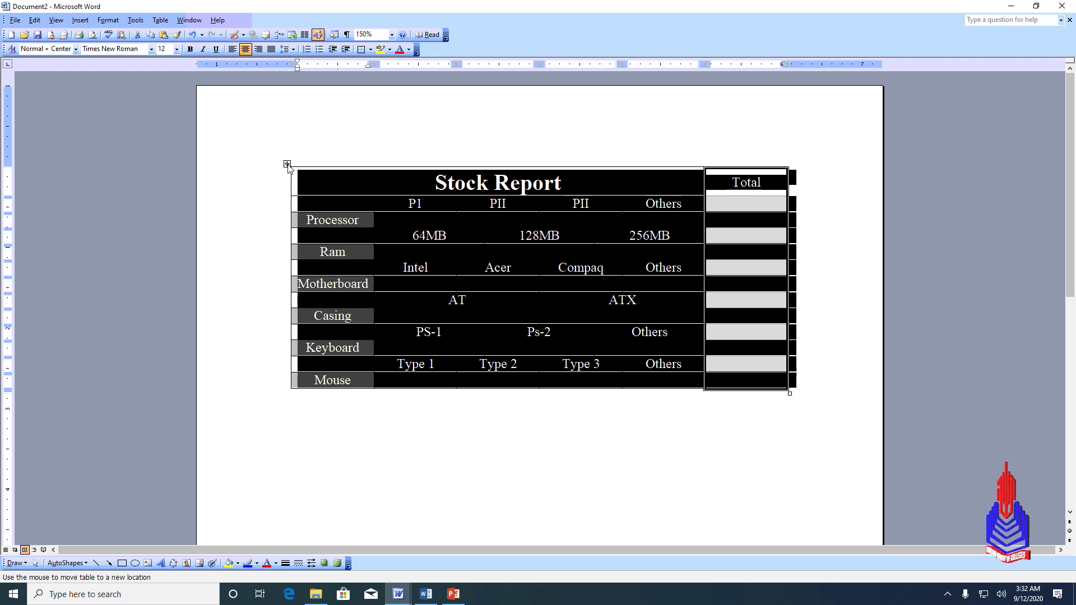
right_click(288, 166)
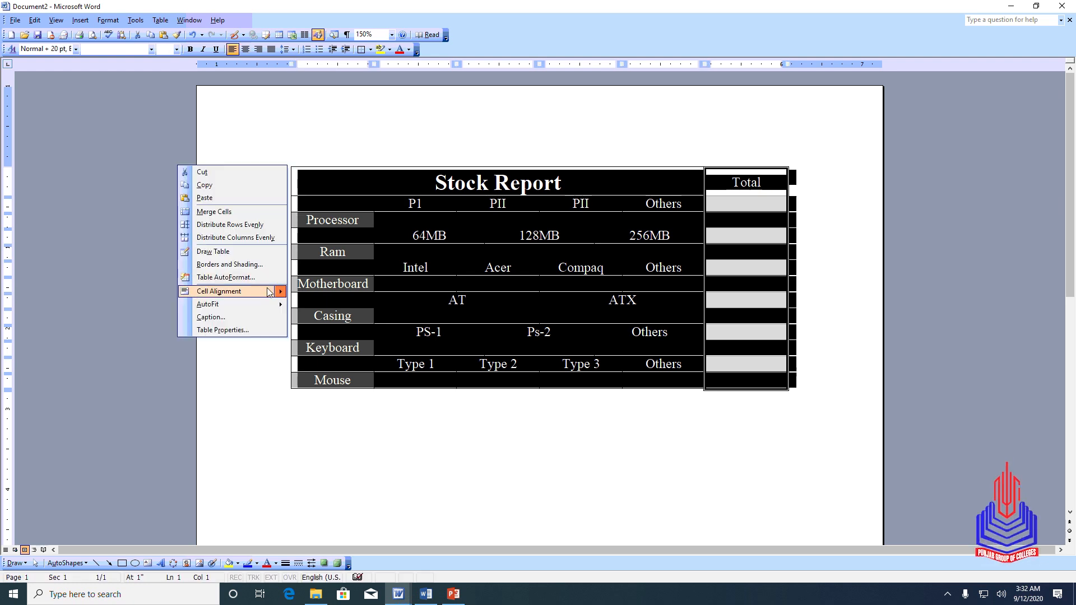
mouse_move(223, 296)
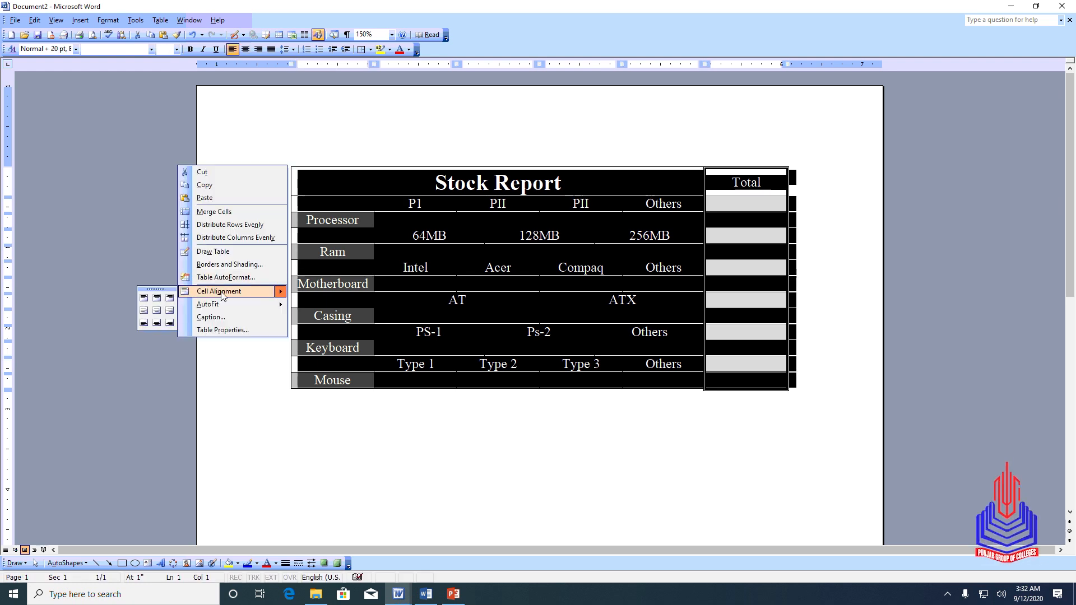
left_click(177, 345)
Step: Review the border style, width and Box setting of the whole Total column without applying any change
left_click(787, 395)
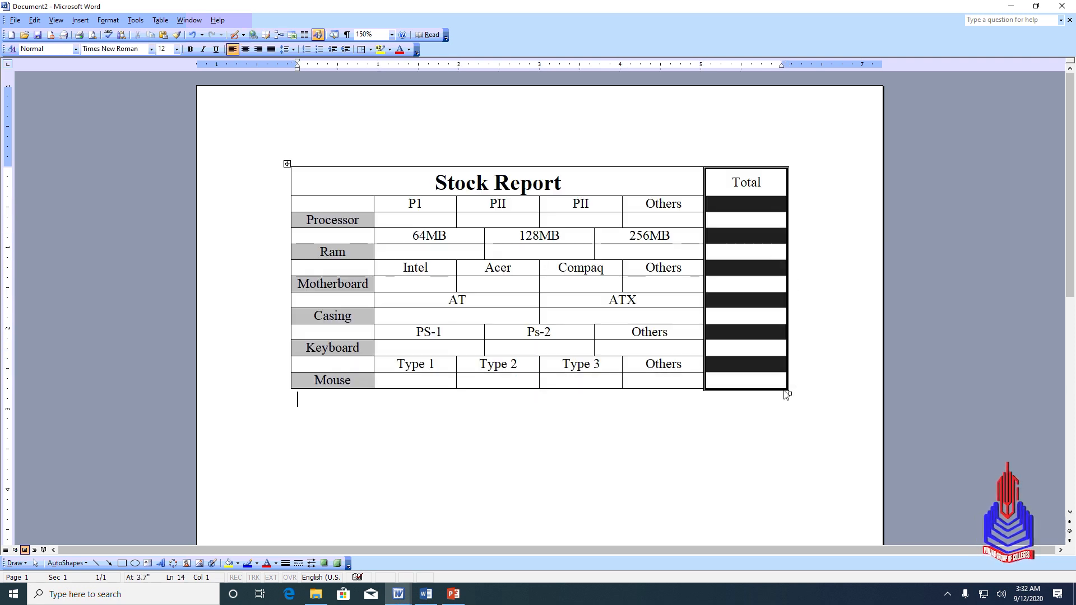
left_click_drag(723, 182, 782, 381)
right_click(781, 385)
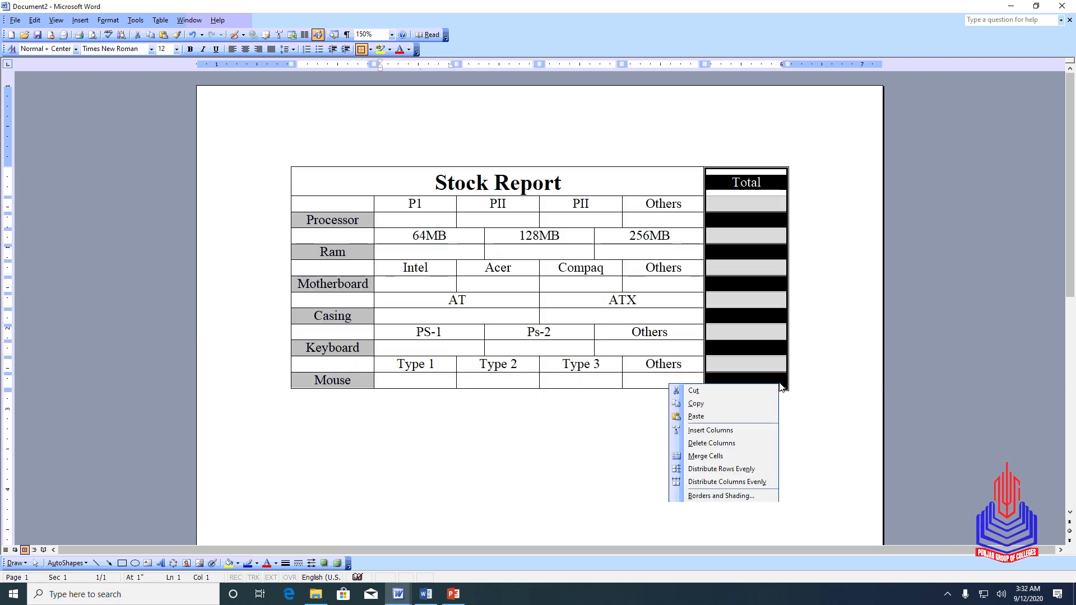
left_click(712, 497)
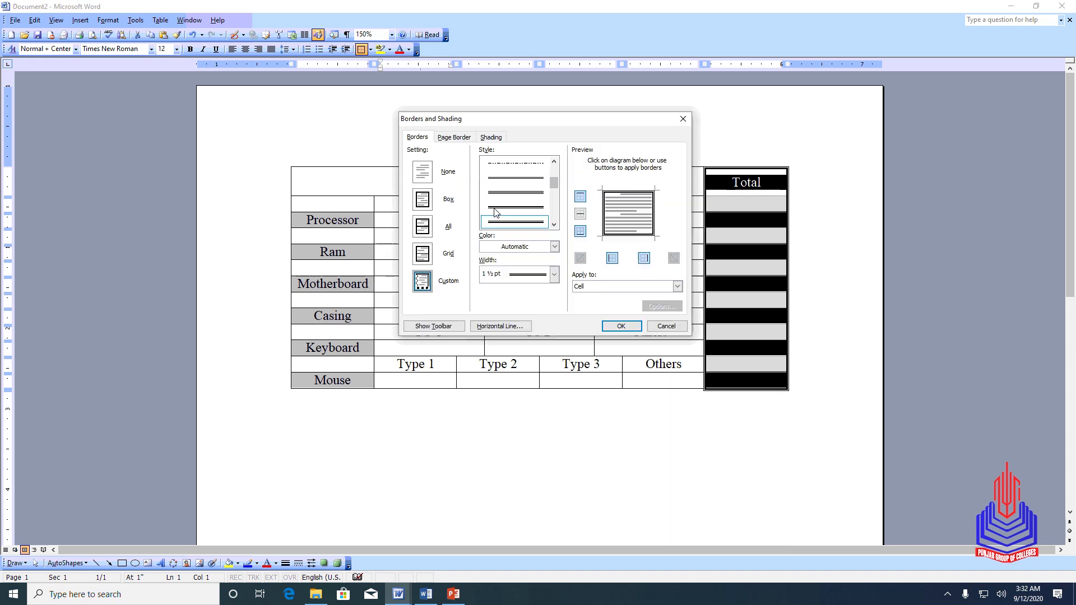
left_click(423, 202)
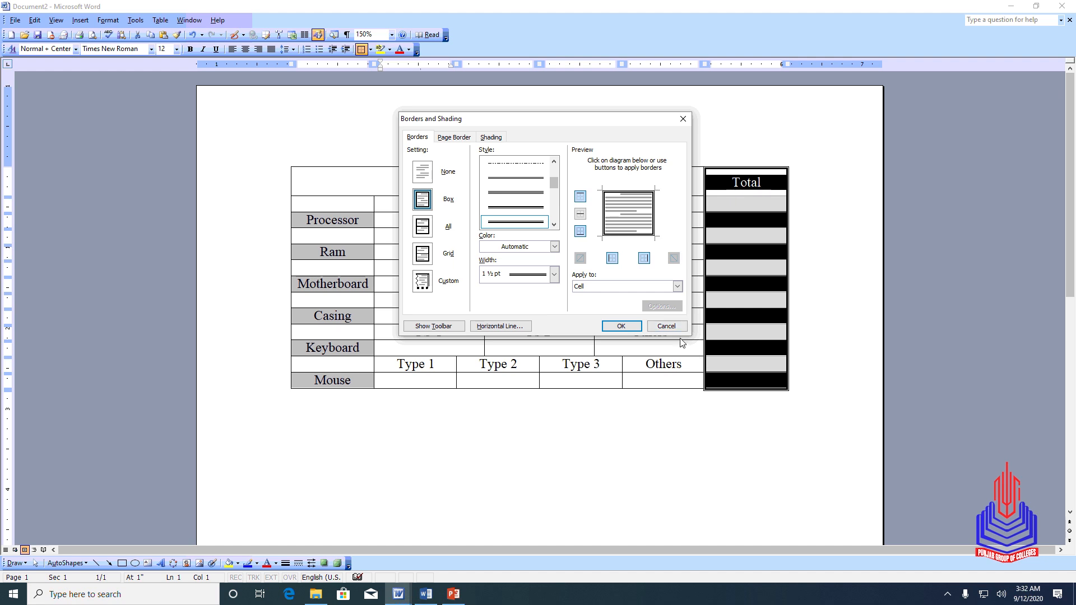
left_click(662, 327)
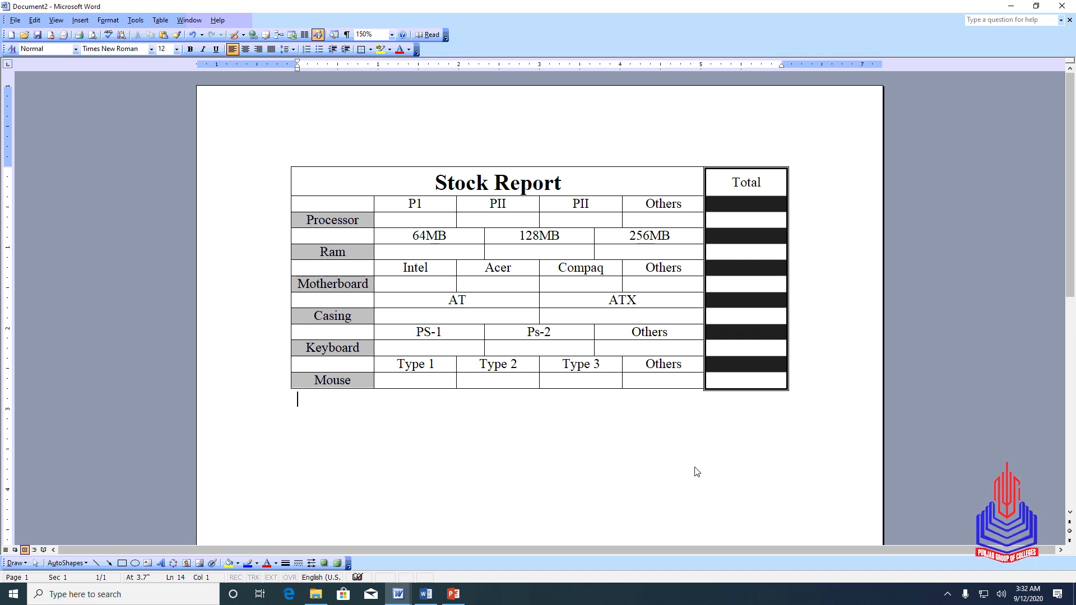
Step: Switch to the procedure 5 document and read instructions 1 to 5, highlighting each one in turn
left_click(427, 595)
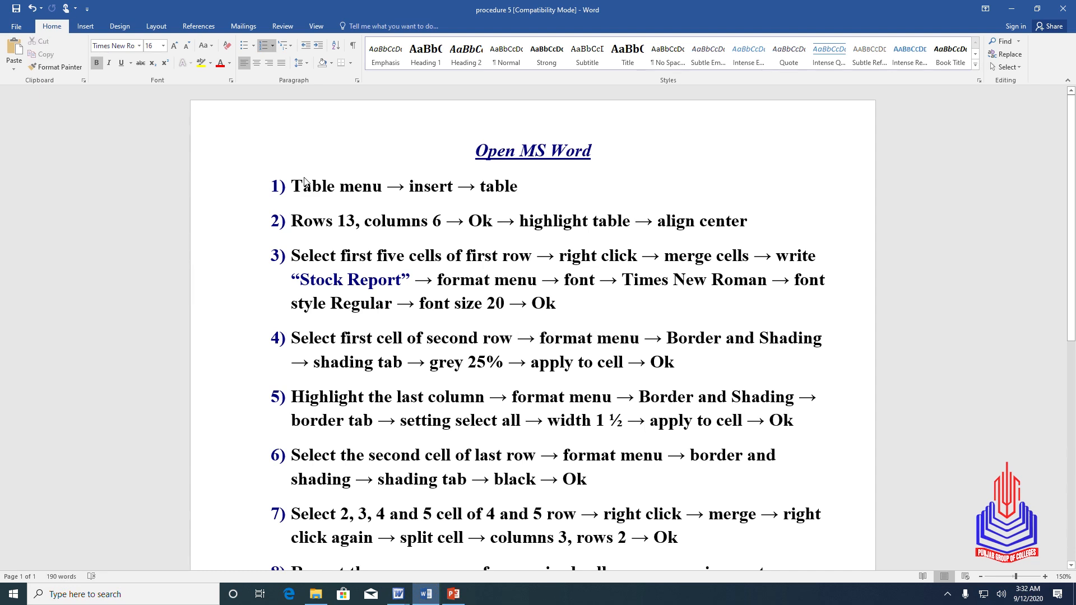
left_click_drag(296, 183, 523, 193)
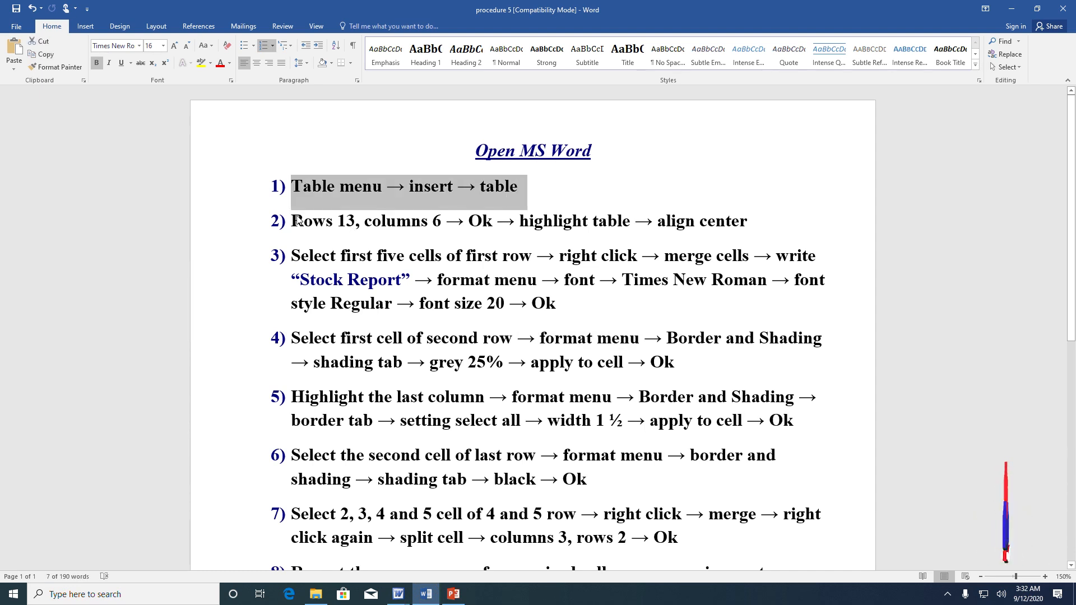
left_click_drag(293, 221, 612, 233)
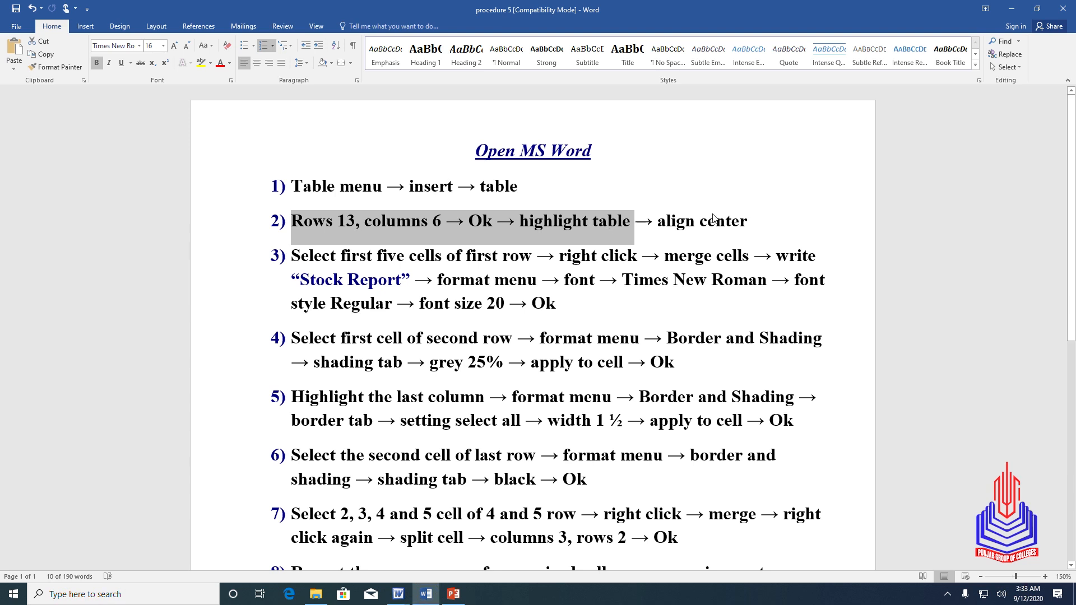
left_click_drag(762, 223, 521, 221)
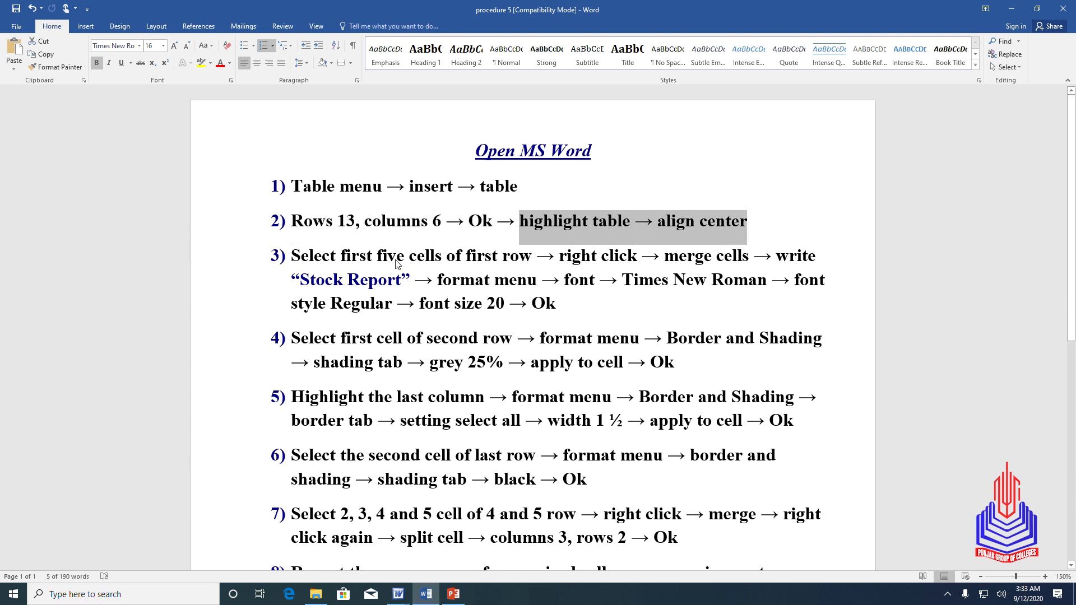
left_click_drag(293, 257, 560, 315)
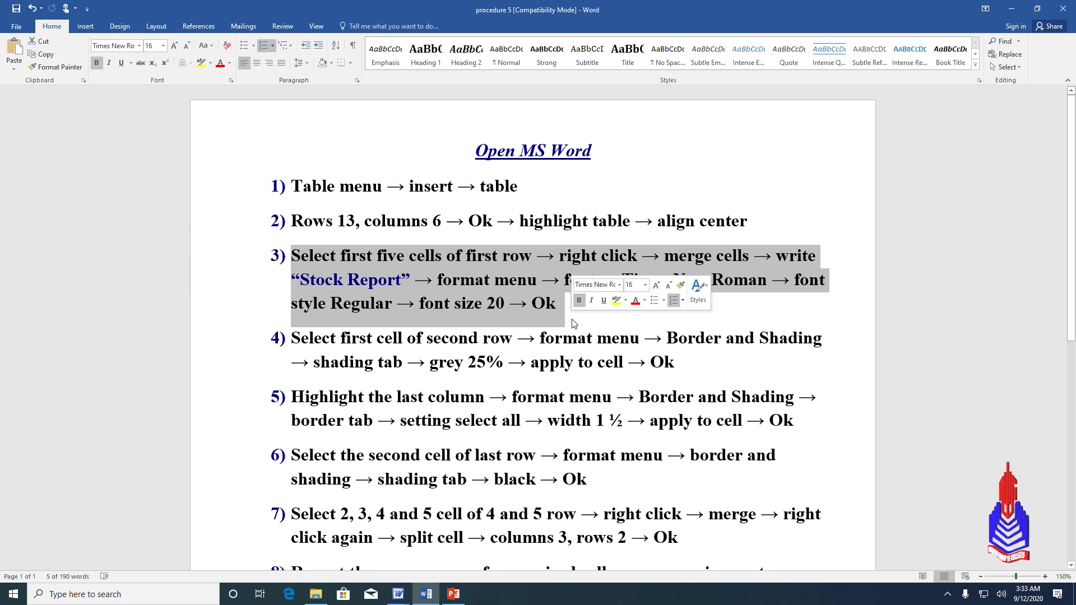
left_click_drag(652, 383, 291, 338)
left_click_drag(800, 421, 477, 408)
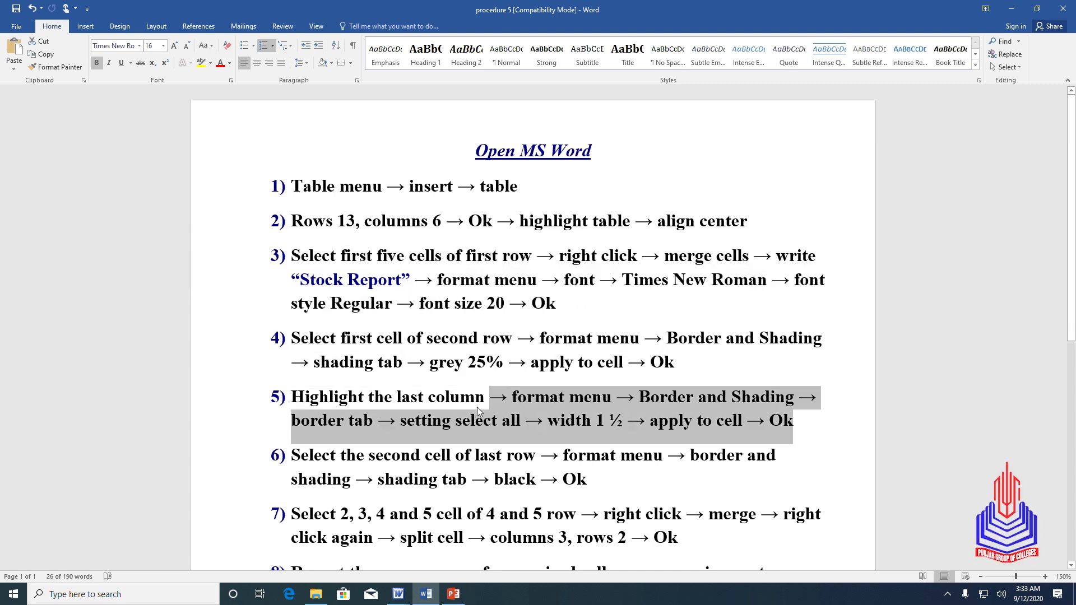
left_click_drag(400, 400, 330, 397)
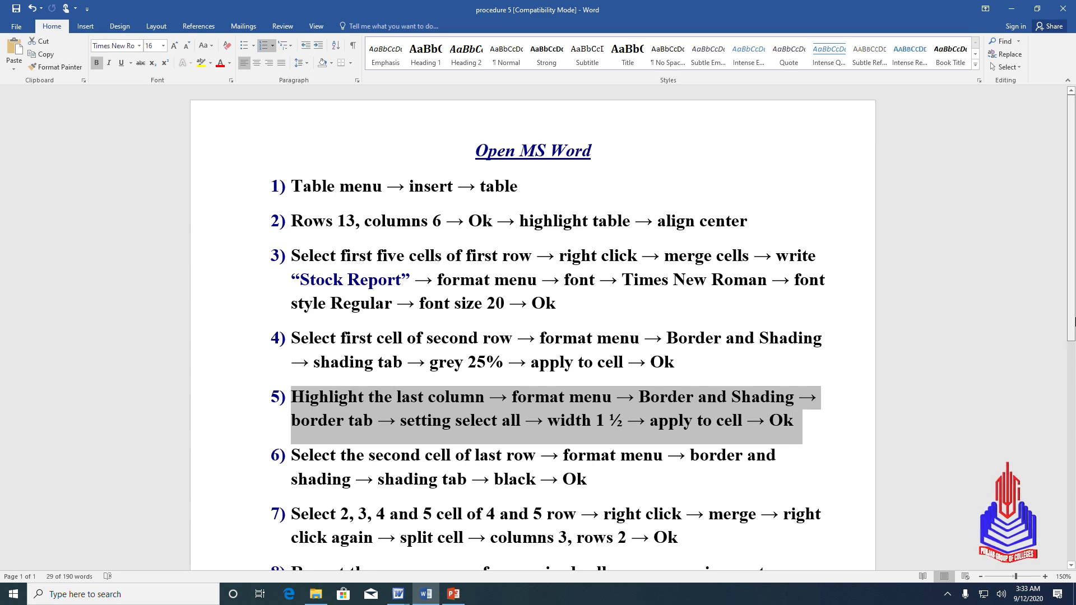
Step: Read instructions 6 to 9 of the procedure and dismiss the spelling mark on "ctrl+S" in the last one
scroll(1027, 405, "down", 3)
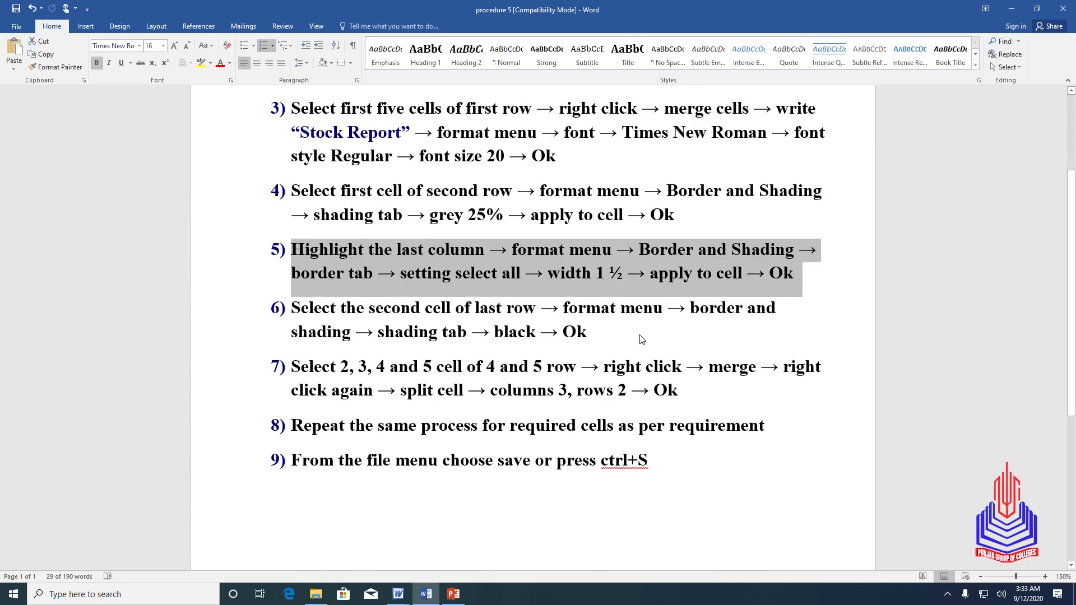
left_click_drag(643, 340, 318, 320)
mouse_move(681, 391)
left_mouse_down()
mouse_move(489, 392)
mouse_move(291, 333)
left_mouse_up()
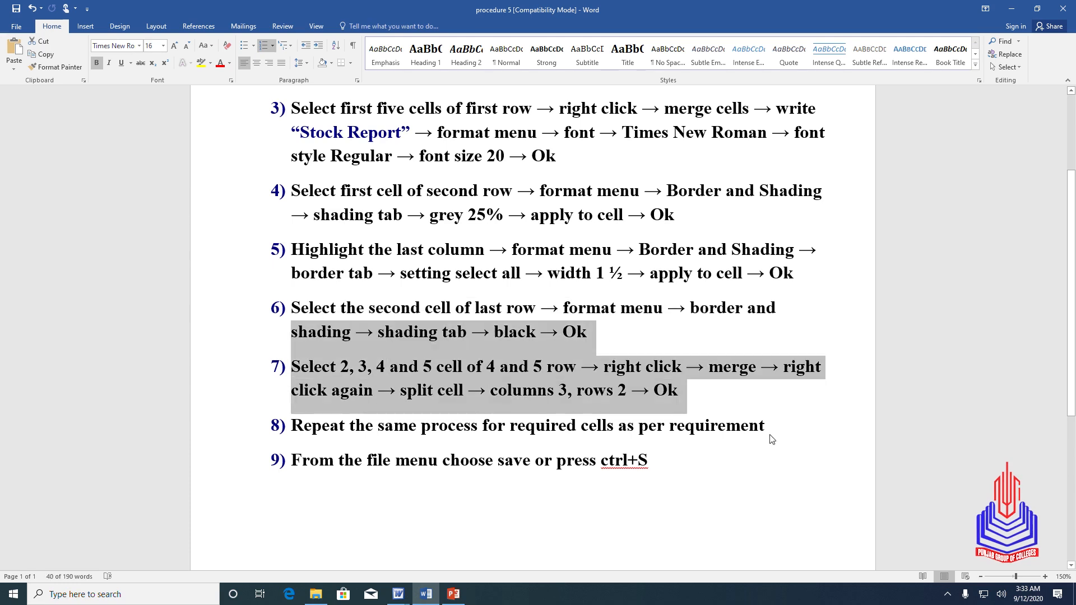
left_click_drag(772, 440, 303, 447)
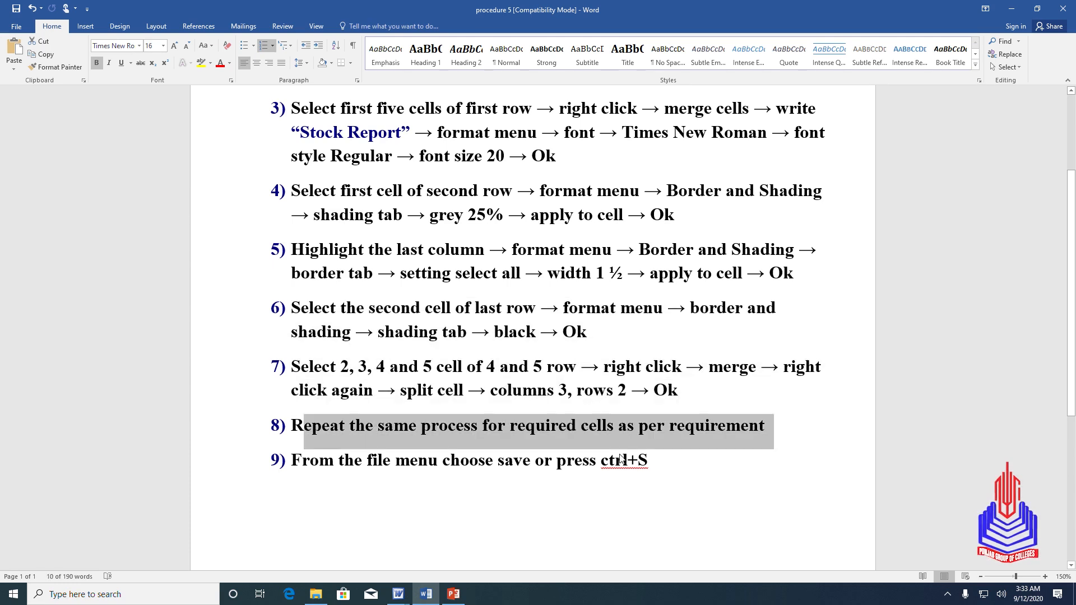
right_click(635, 465)
left_click(588, 492)
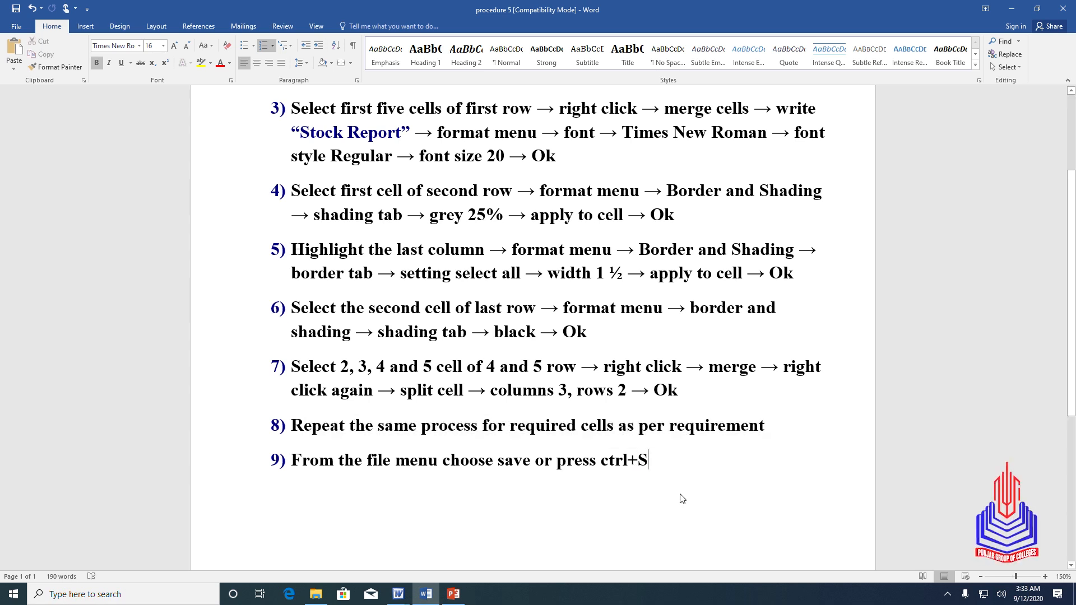
Step: Go over the complete procedure once more, highlighting the list from instruction 1 through instruction 9
left_click_drag(1073, 312, 1074, 270)
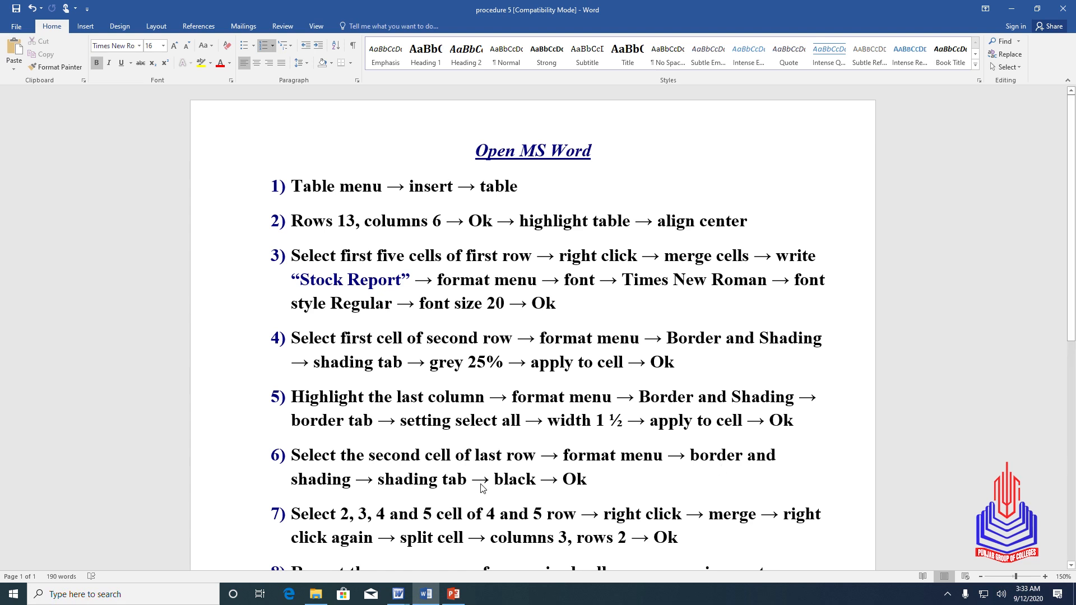
left_click_drag(289, 186, 589, 466)
left_click_drag(1069, 418, 1074, 246)
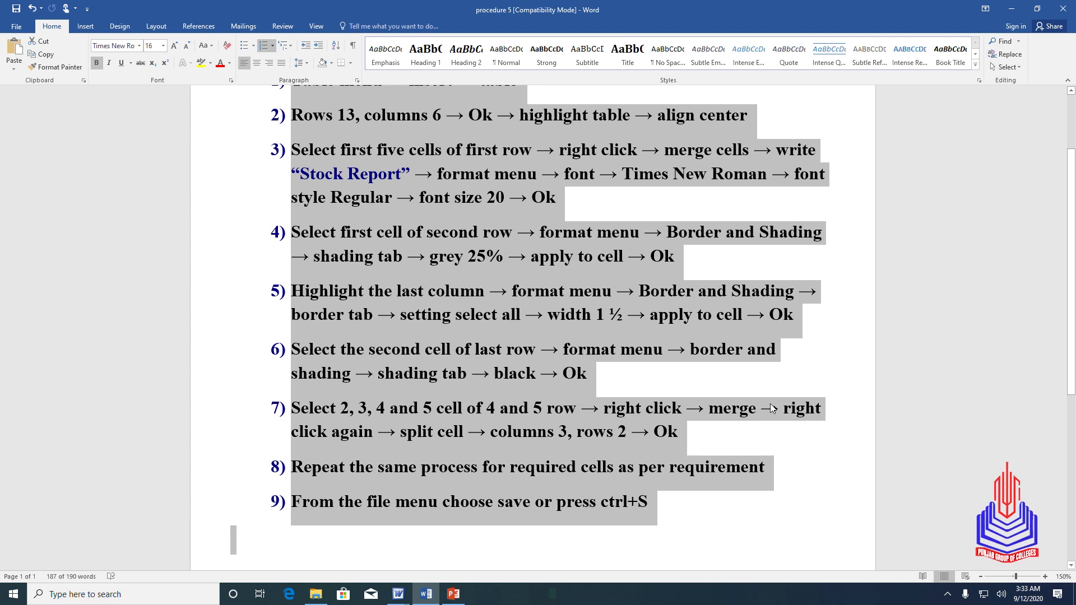
left_click(667, 510)
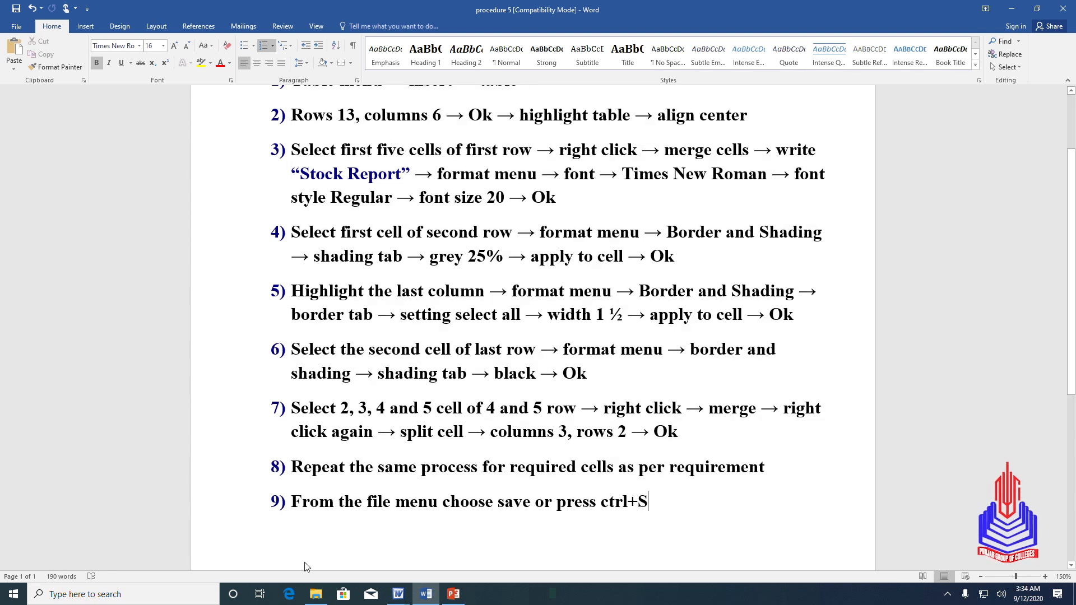
Step: Return to Document2 and view the finished Stock Report table along with the available zoom levels
mouse_move(399, 595)
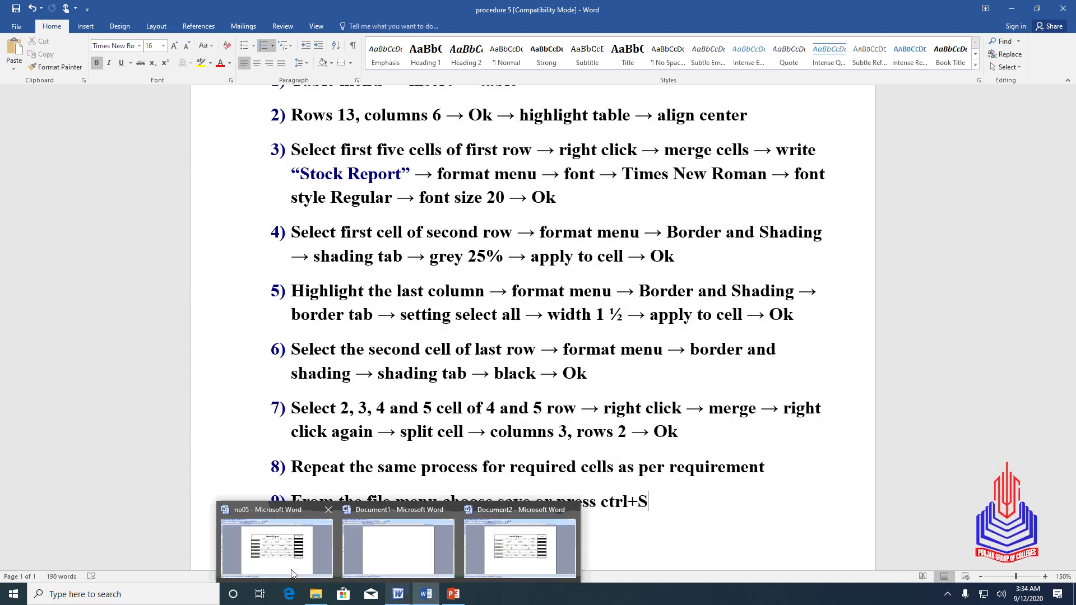
mouse_move(452, 559)
left_click(505, 547)
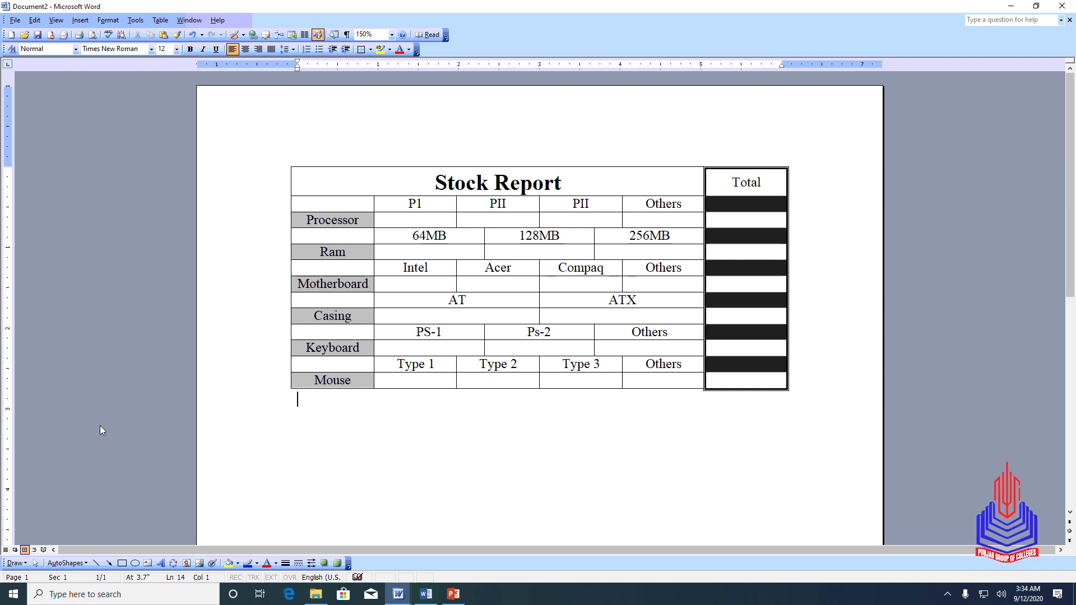
left_click(392, 35)
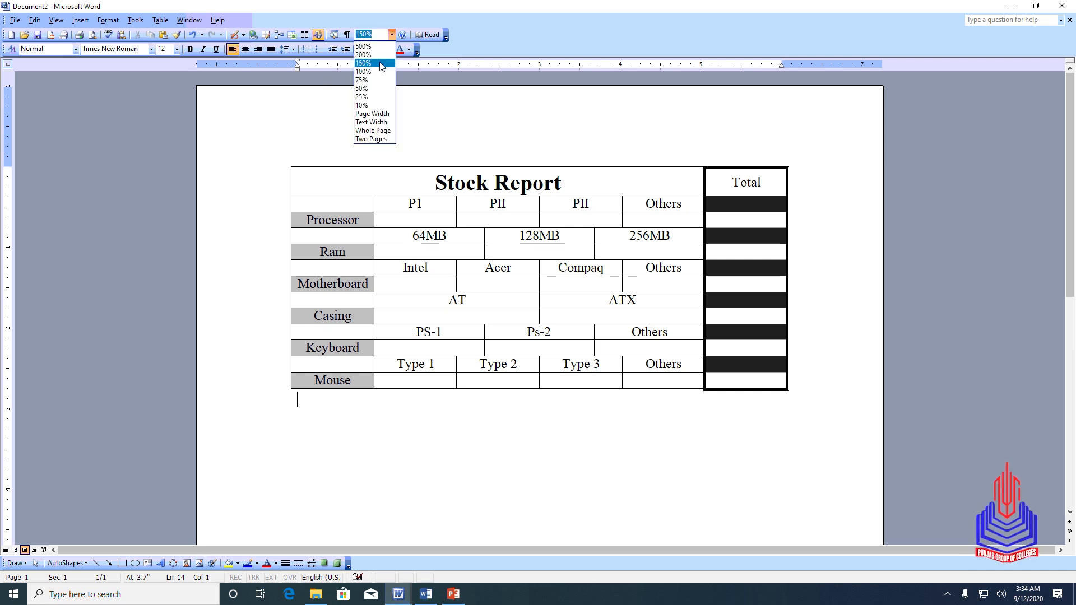
left_click(486, 436)
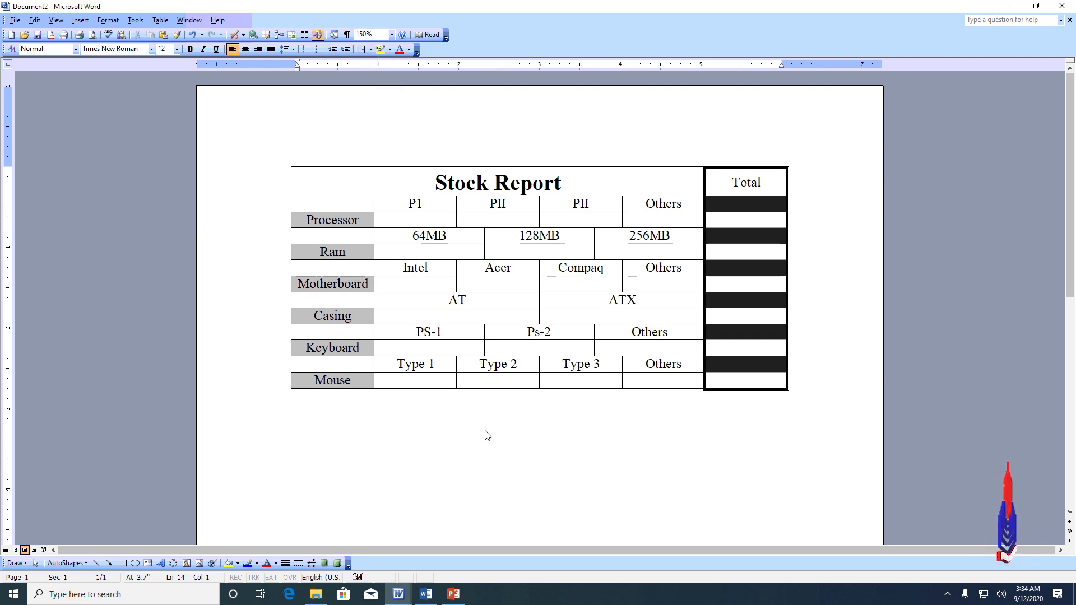